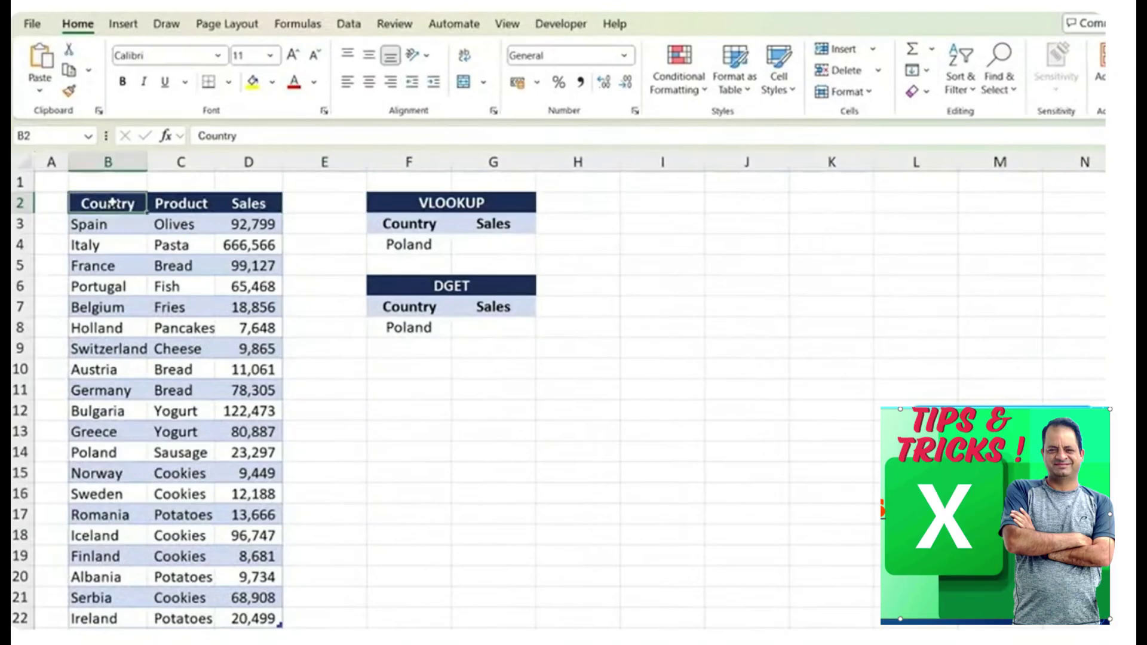
# - Select the empty VLOOKUP Sales cell G4, next to the lookup value Poland in F4
pyautogui.press('Right')
pyautogui.press('Right')
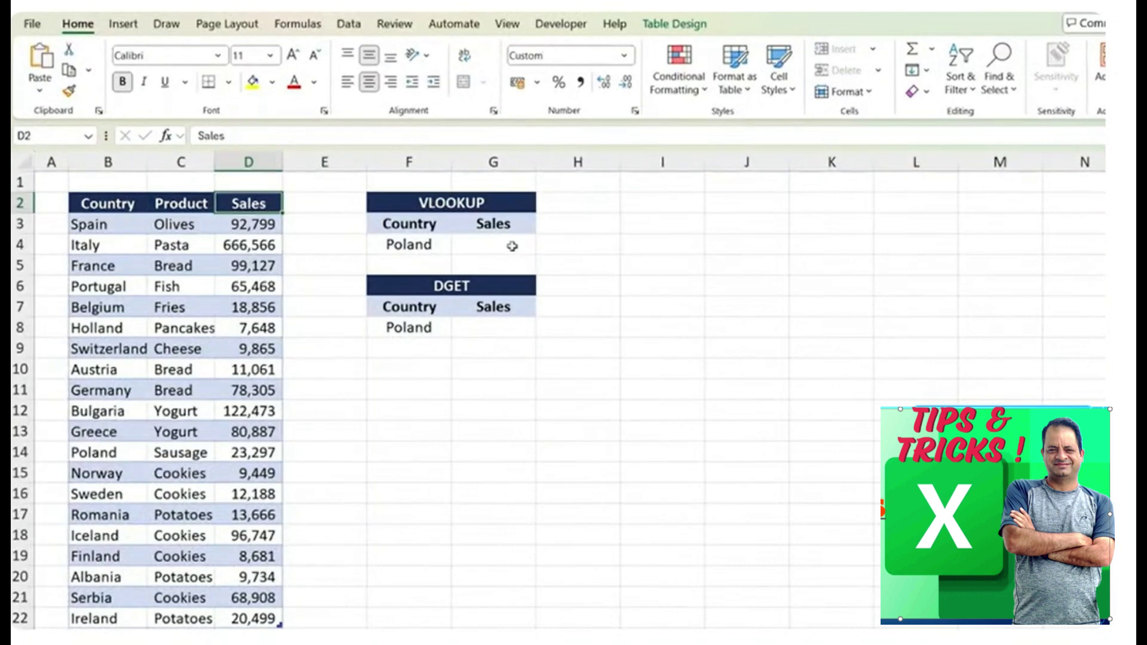
pyautogui.click(485, 248)
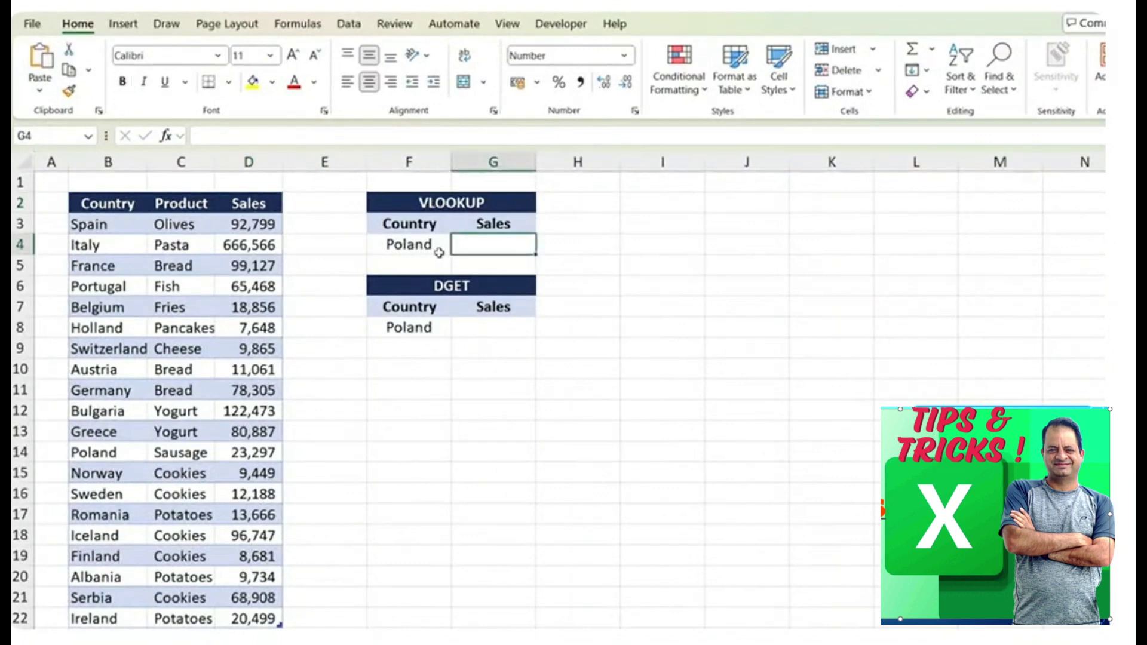
pyautogui.click(409, 252)
pyautogui.click(455, 245)
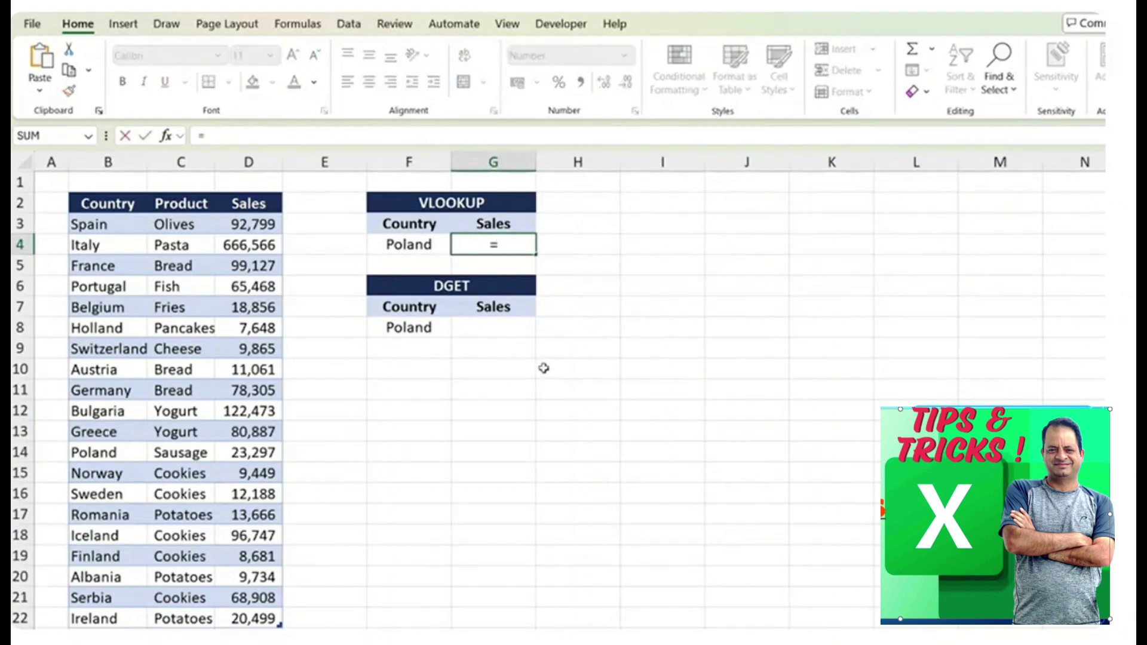
# - Start =VLOOKUP with F4 as the lookup value and all of Table2 as the table array
pyautogui.write('vlo')
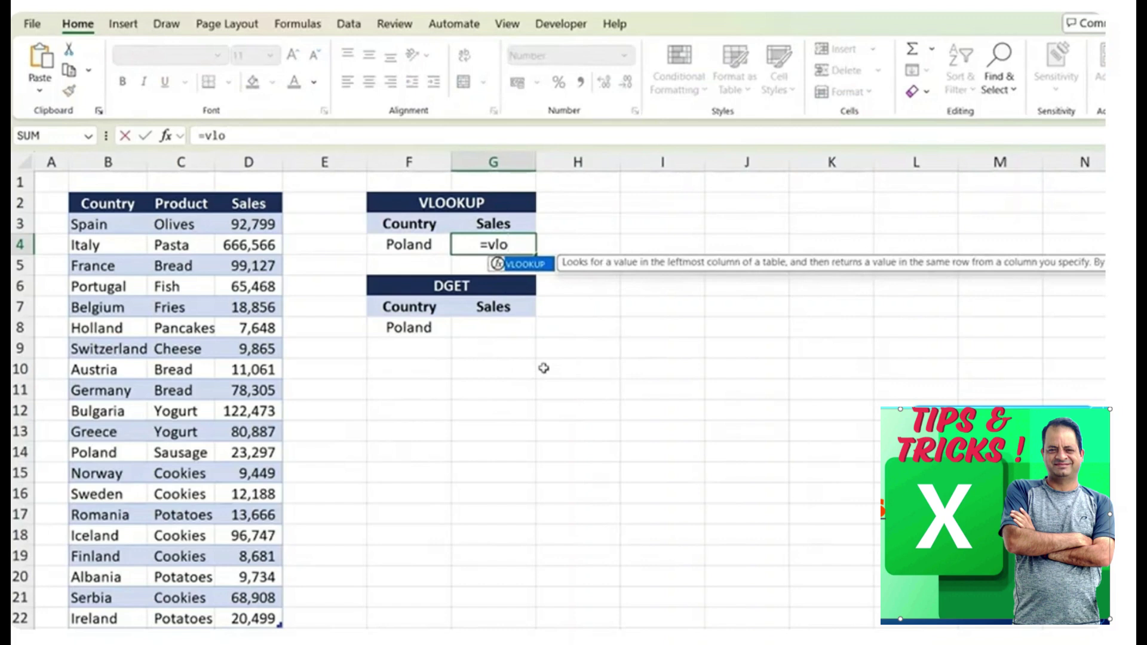
pyautogui.press('Tab')
pyautogui.press('Left')
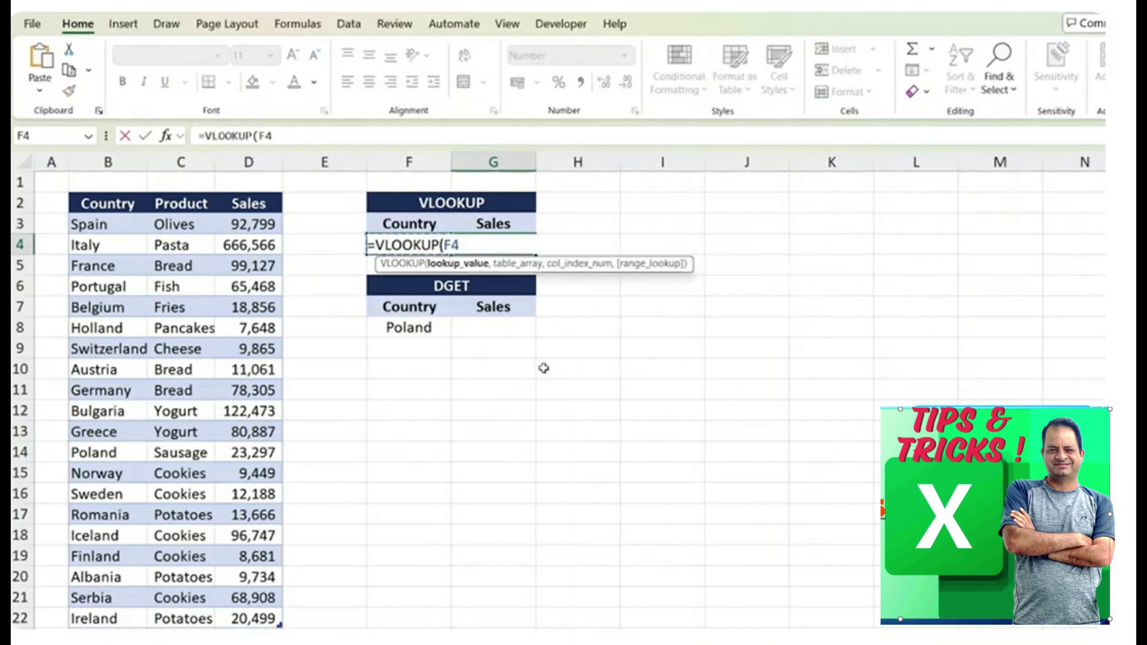
pyautogui.write(',')
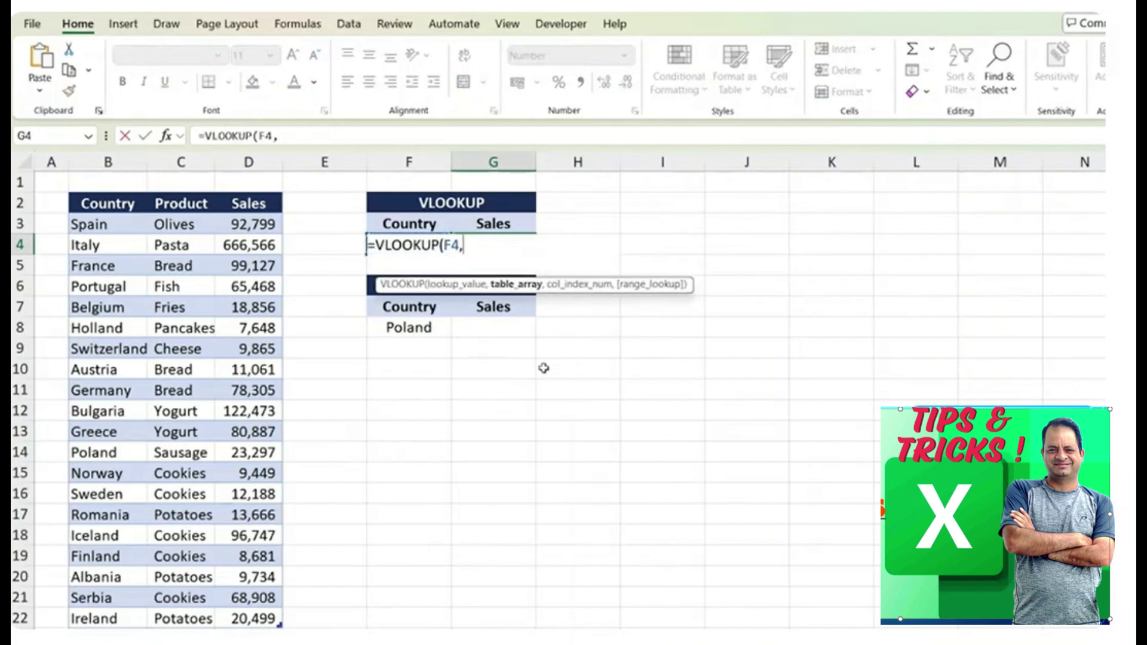
pyautogui.press('Left')
pyautogui.press('Left')
pyautogui.press('Left')
pyautogui.press('Left')
pyautogui.press('Left')
pyautogui.press('Left')
pyautogui.press('Right')
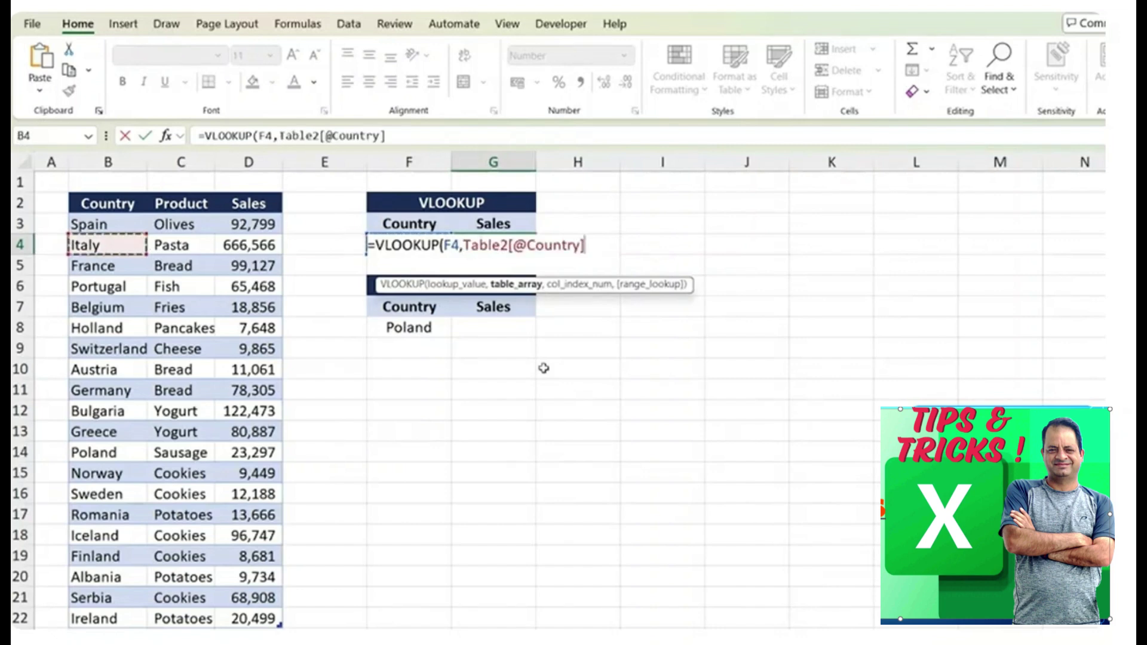
pyautogui.press('Up')
pyautogui.press('Up')
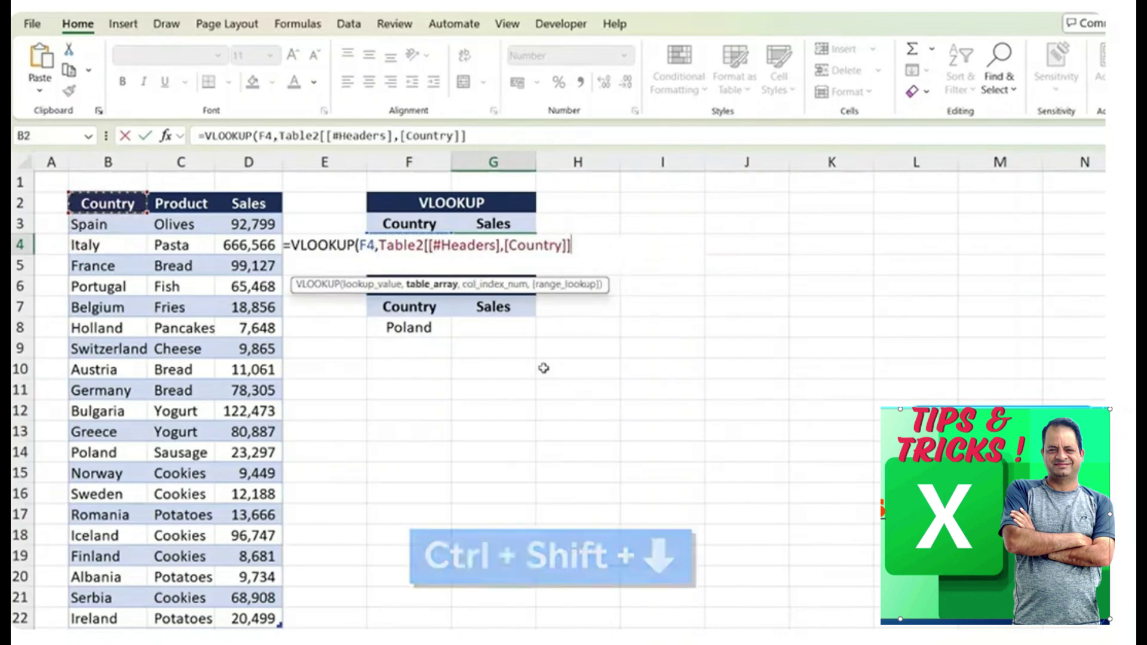
pyautogui.hotkey('ctrl', 'shift', 'Down')
pyautogui.hotkey('ctrl', 'shift', 'Right')
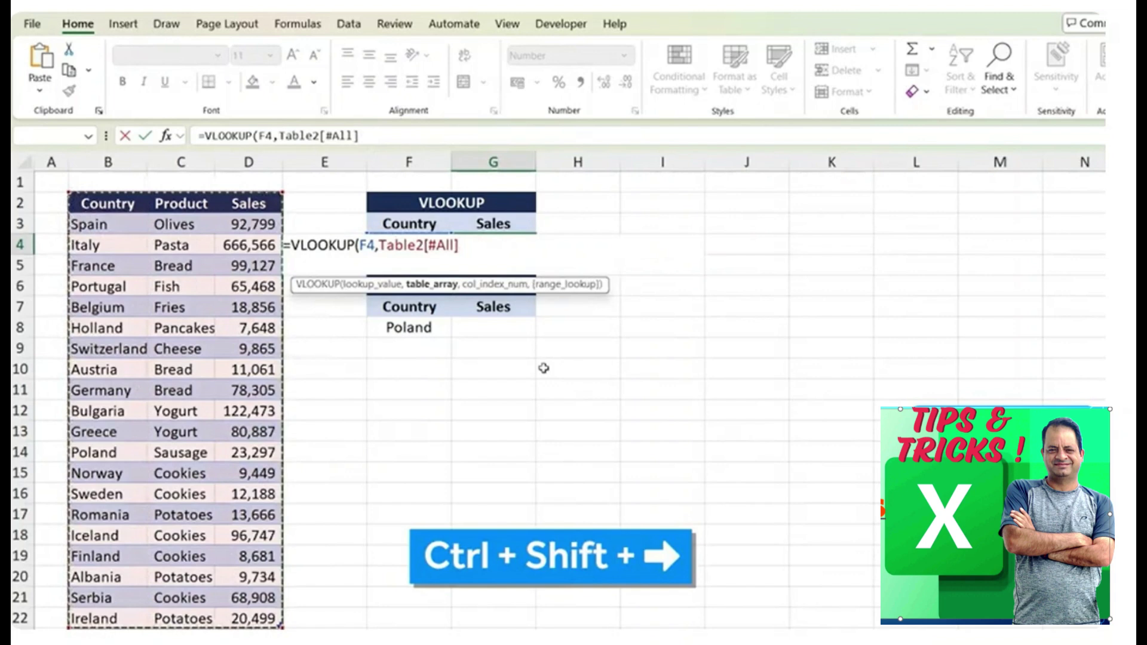
# - Finish the VLOOKUP with column index 3 and FALSE for an exact match
pyautogui.write(',')
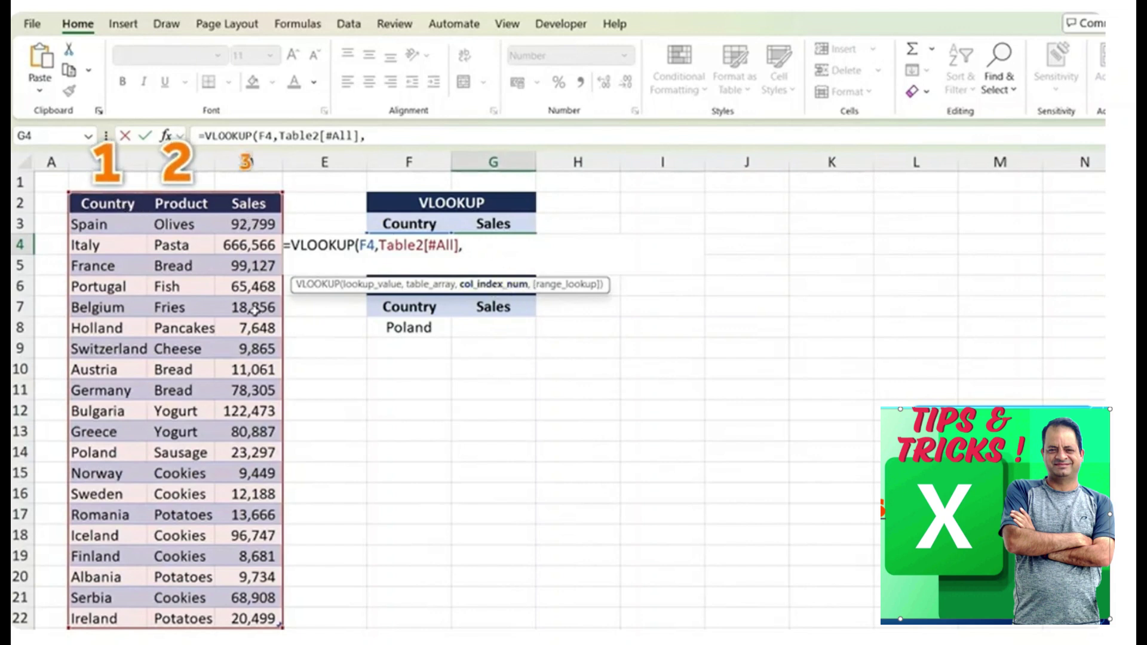
pyautogui.write('3')
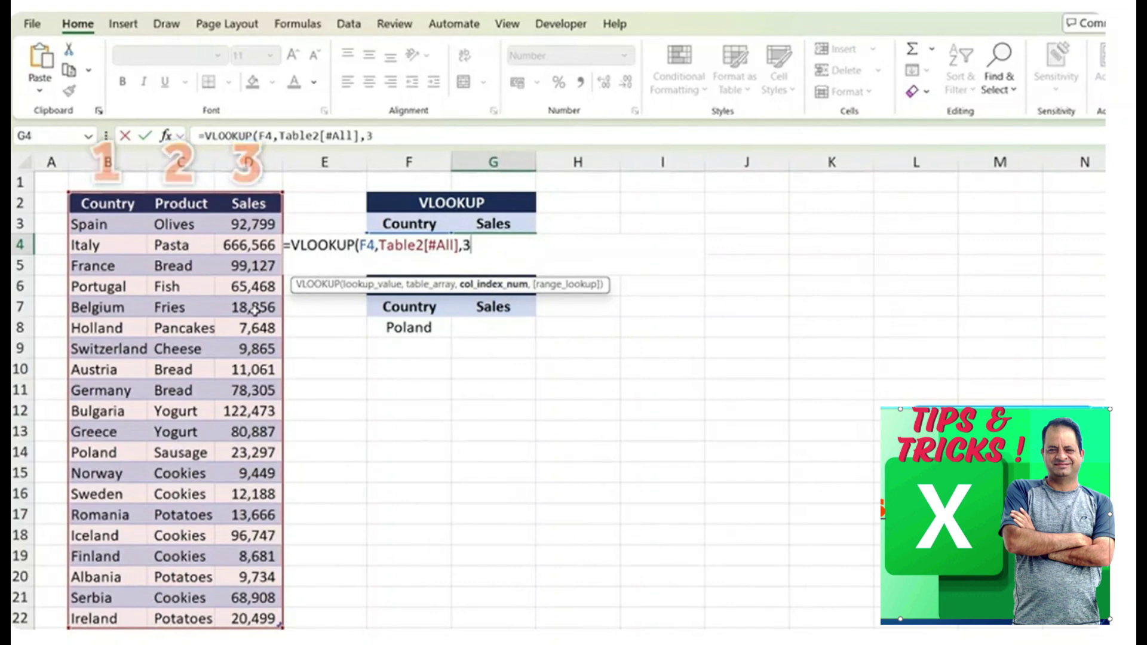
pyautogui.write(',')
pyautogui.press('Down')
pyautogui.press('Tab')
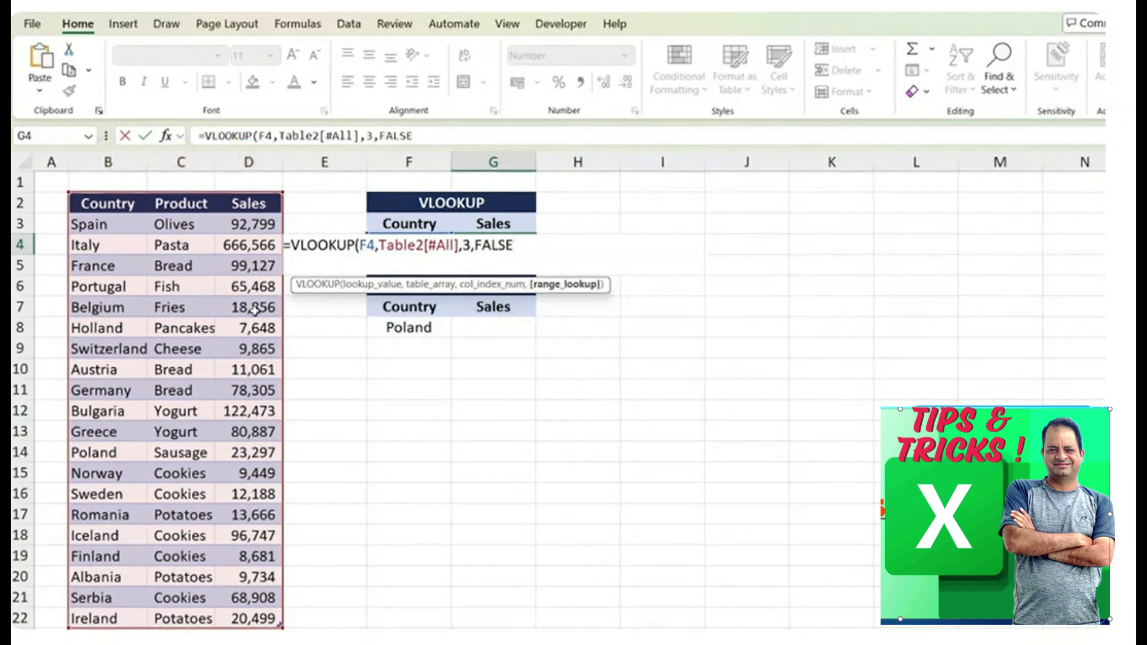
pyautogui.write(')')
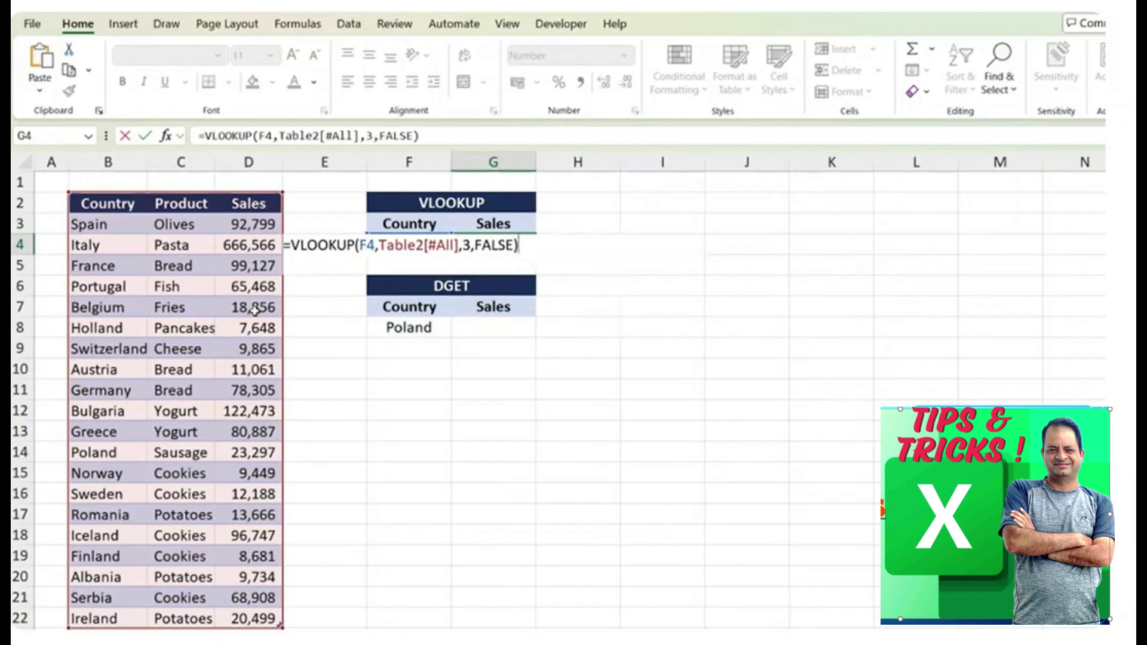
pyautogui.press('Return')
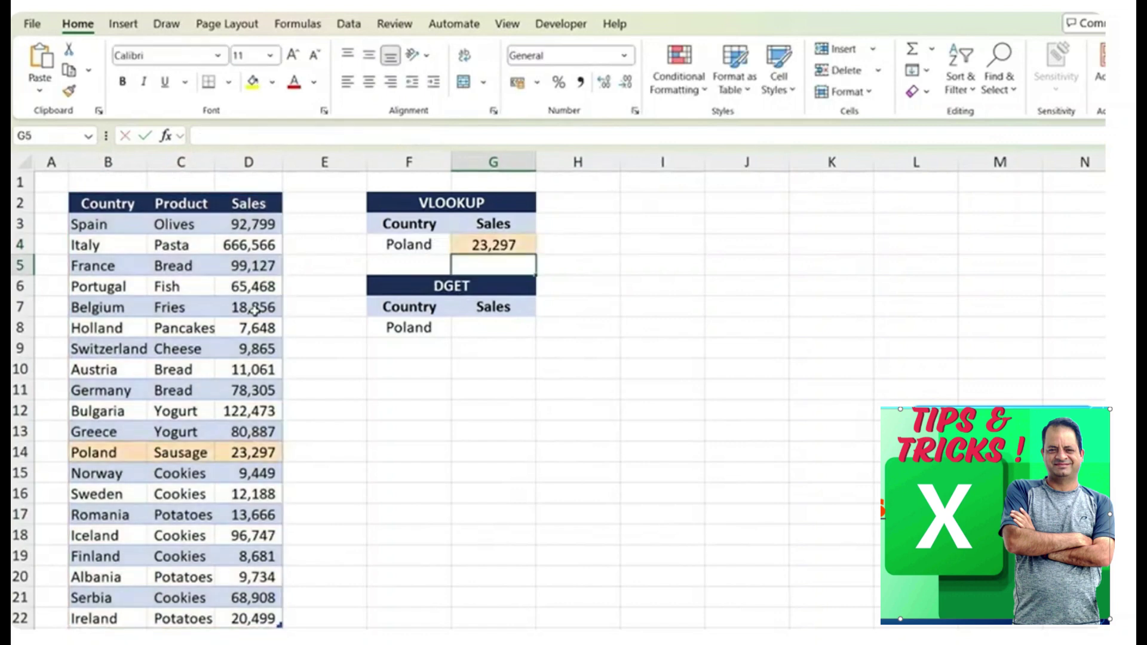
# - Check the 23,297 result against Poland's sales value in D14
pyautogui.press('Up')
pyautogui.click(272, 449)
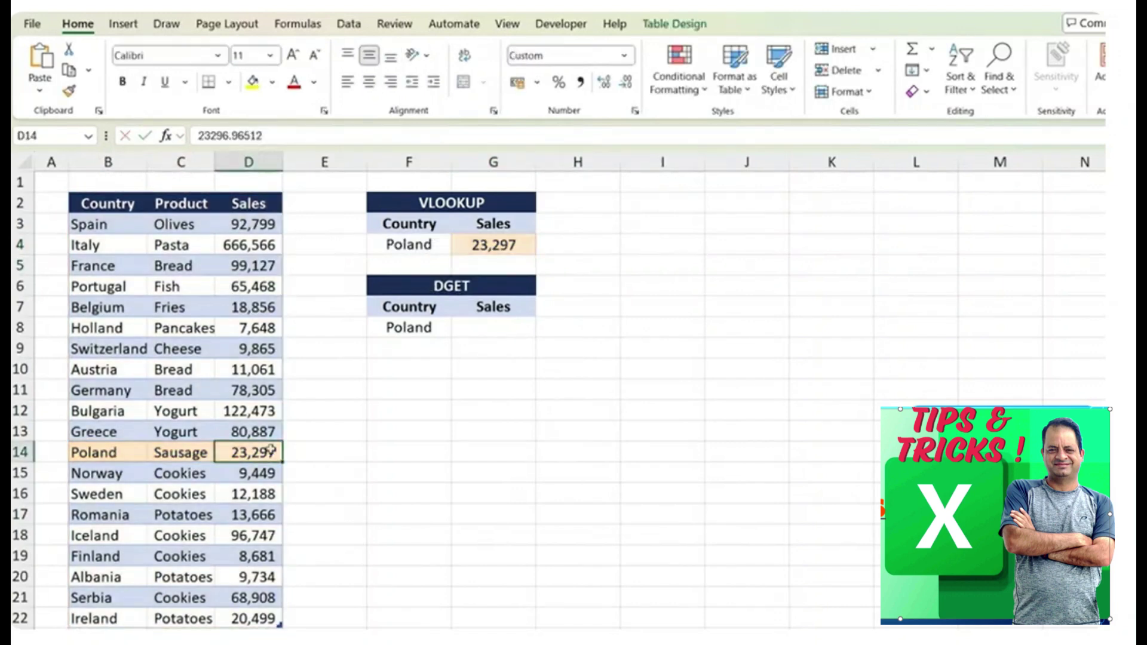
pyautogui.click(489, 333)
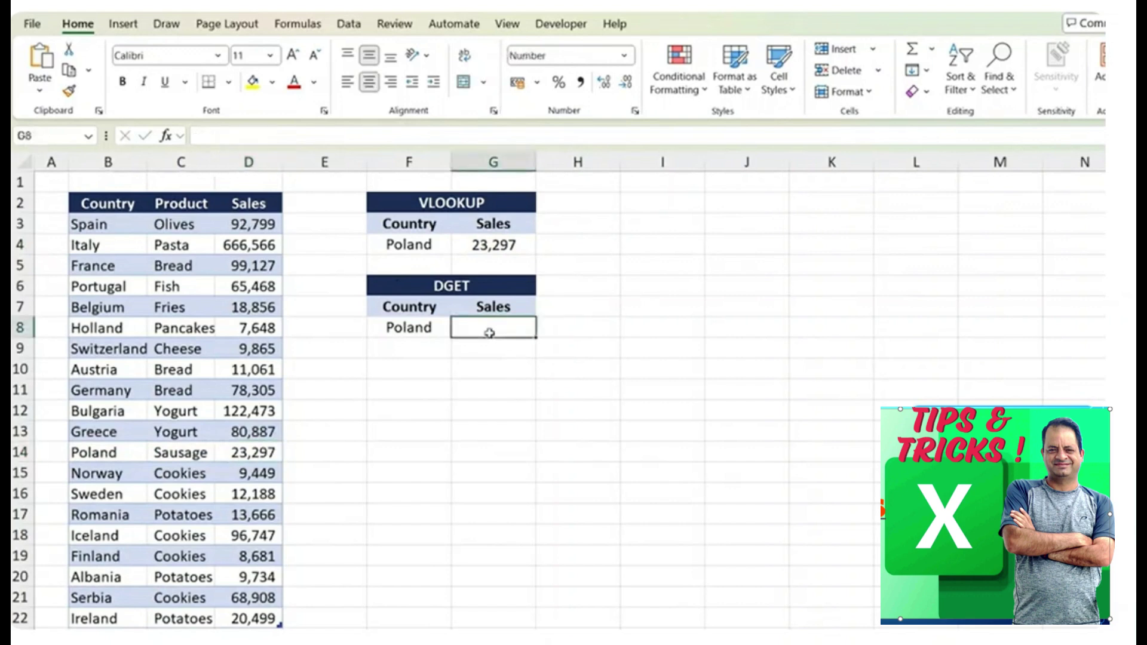
# - Start a DGET formula in G8 with all of Table2 as the database
pyautogui.write('=dget')
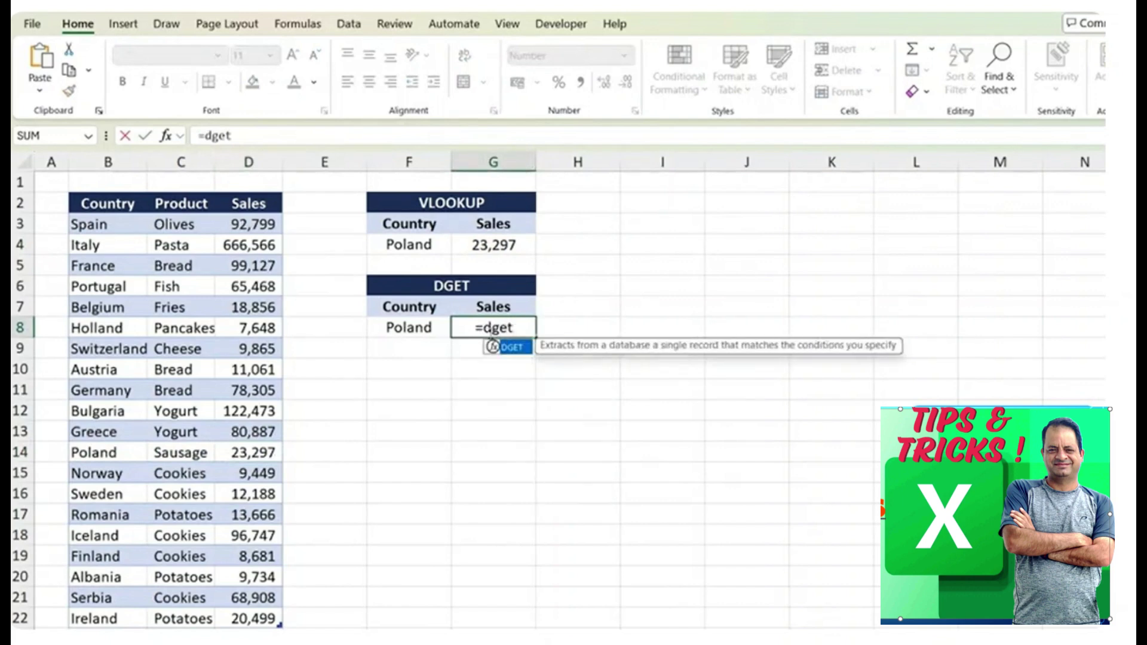
pyautogui.press('Tab')
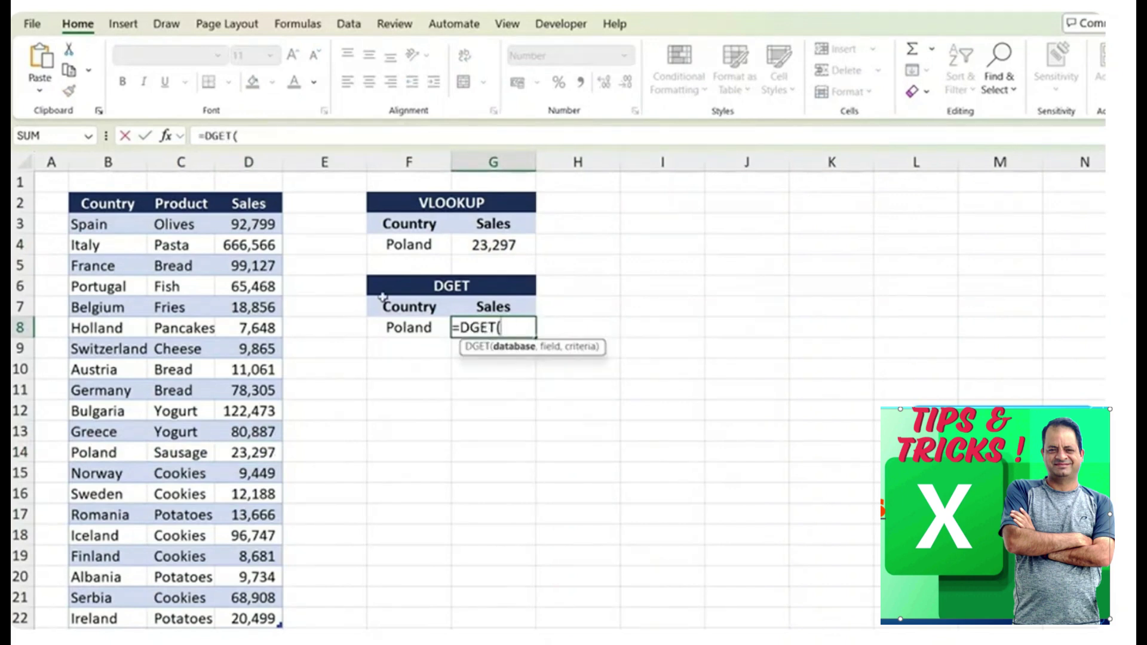
pyautogui.click(103, 204)
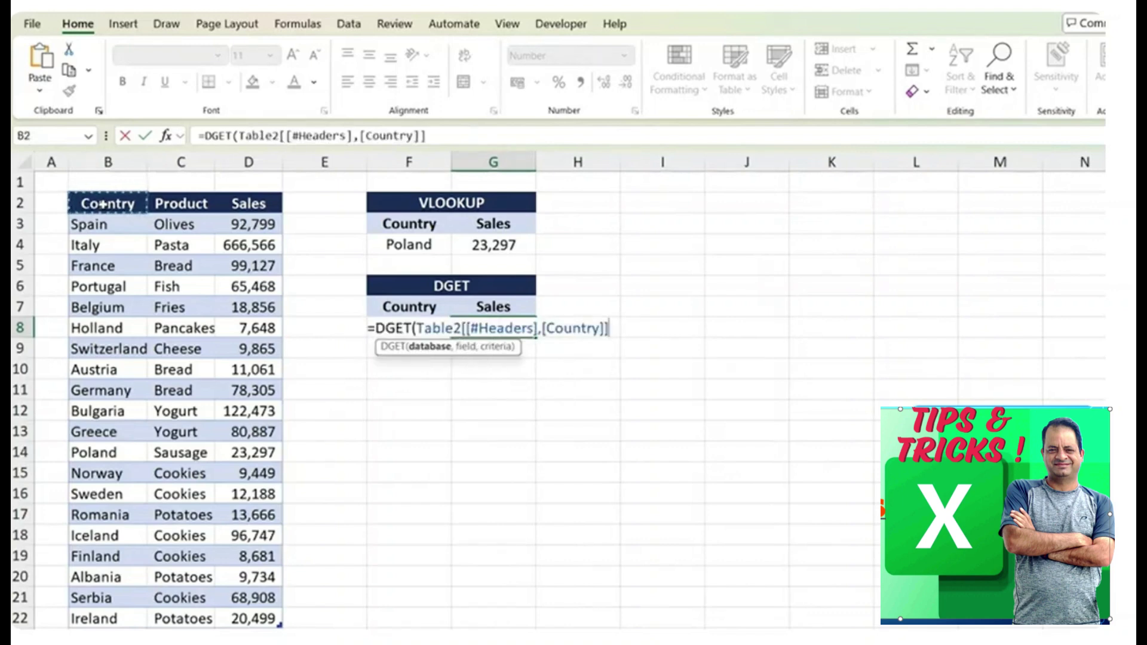
pyautogui.hotkey('ctrl', 'shift', 'Down')
pyautogui.hotkey('ctrl', 'shift', 'Right')
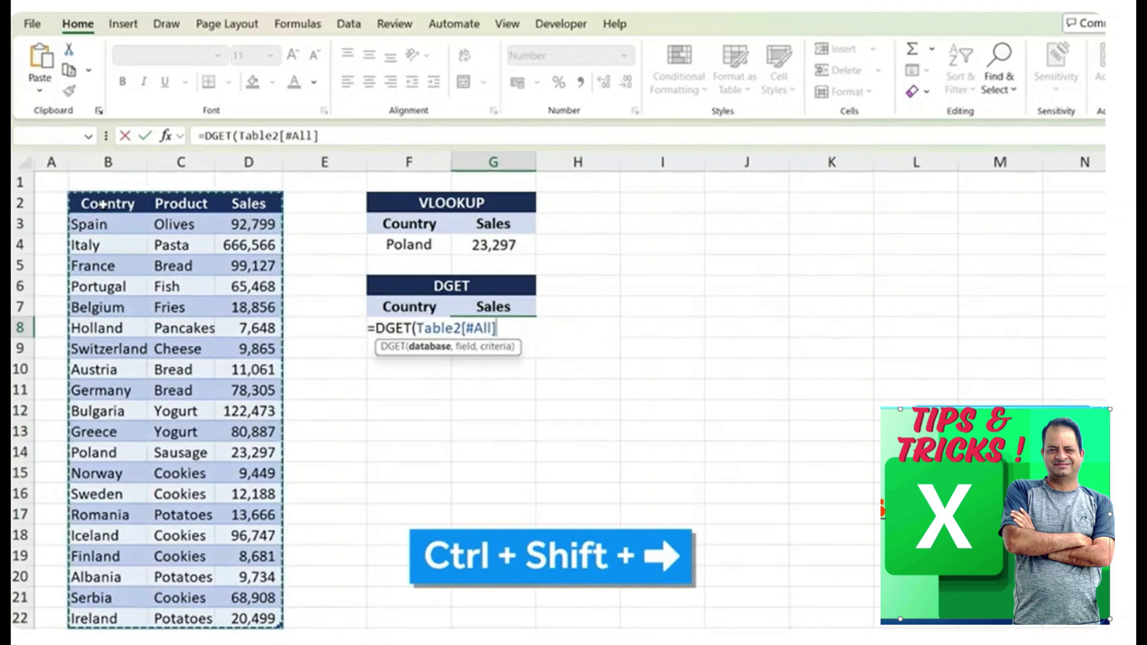
pyautogui.write(',')
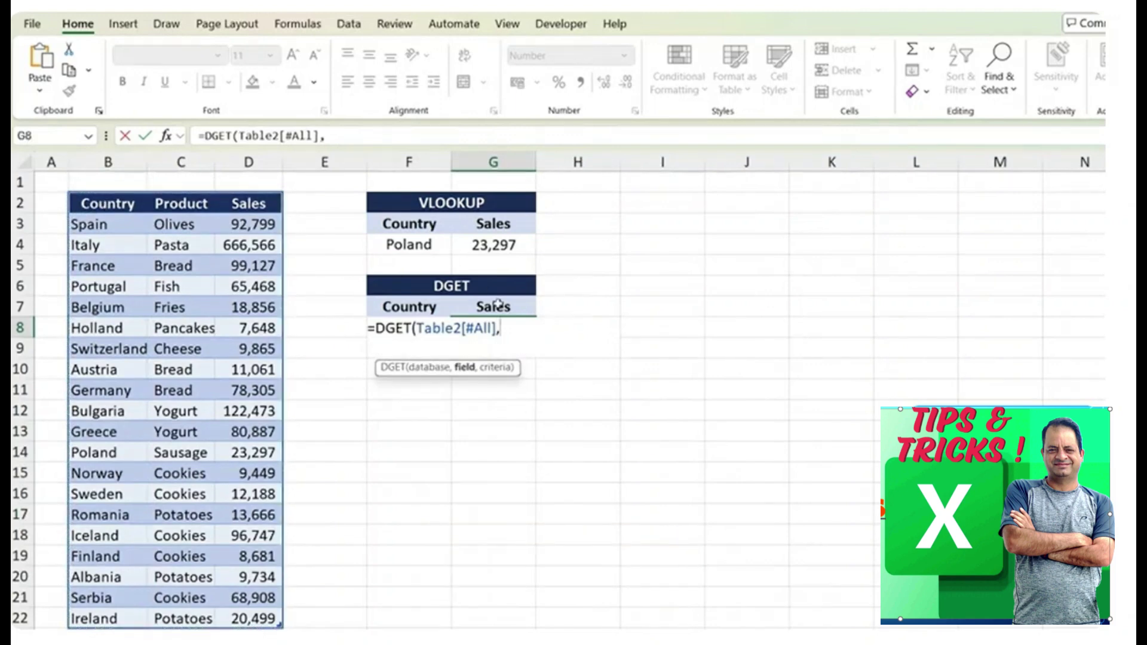
# - Use Sales header G7 as the field and F7:F8 (Country/Poland) as criteria, returning 23,297
pyautogui.click(498, 303)
pyautogui.write(',')
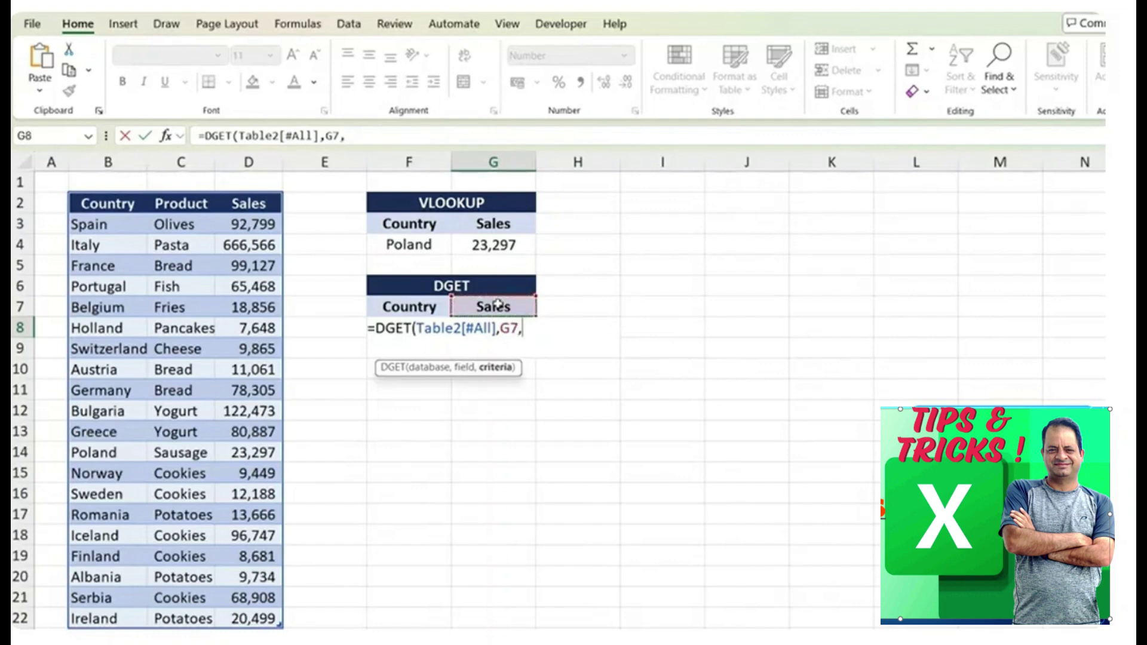
pyautogui.click(391, 309)
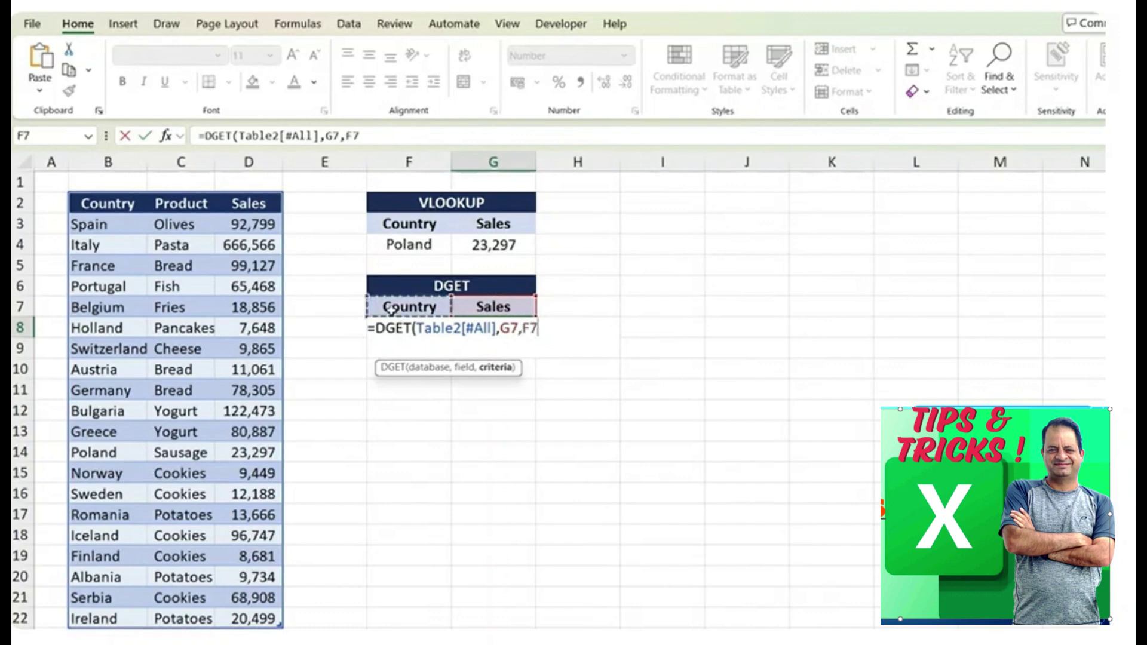
pyautogui.moveTo(391, 308); pyautogui.dragTo(385, 328)
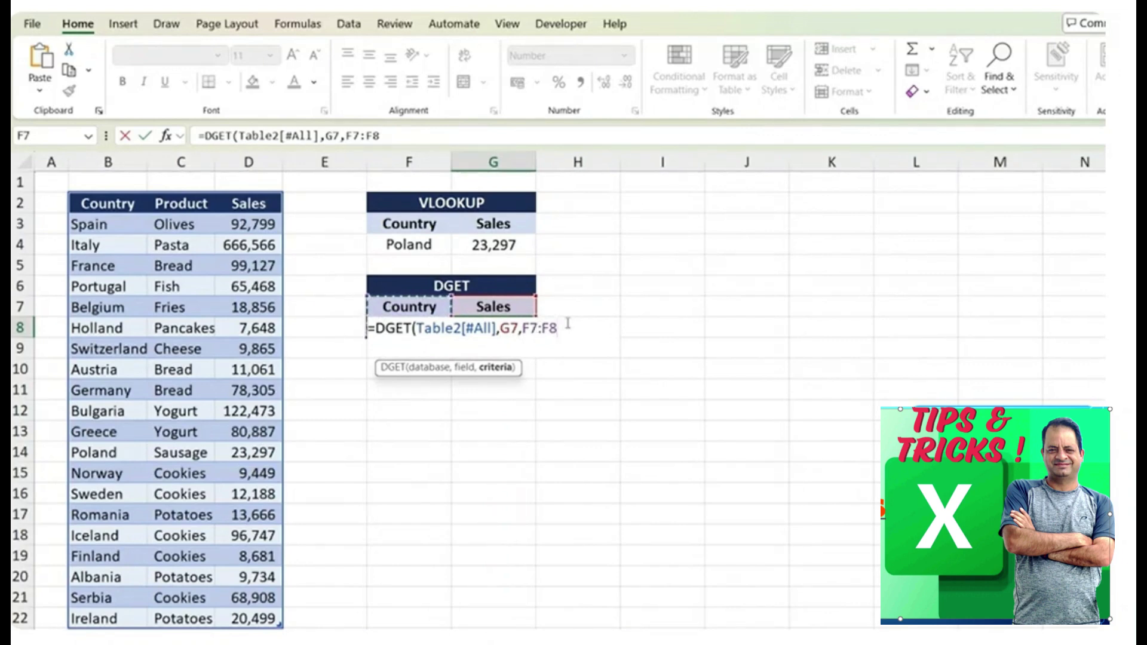
pyautogui.write(')')
pyautogui.press('Return')
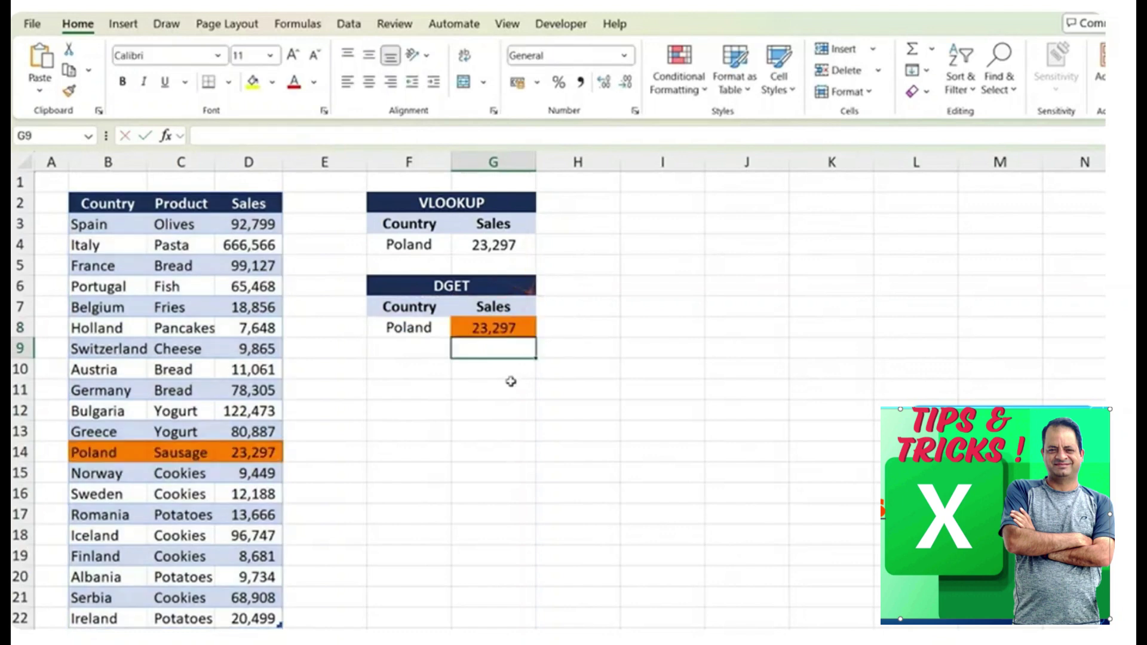
pyautogui.click(511, 333)
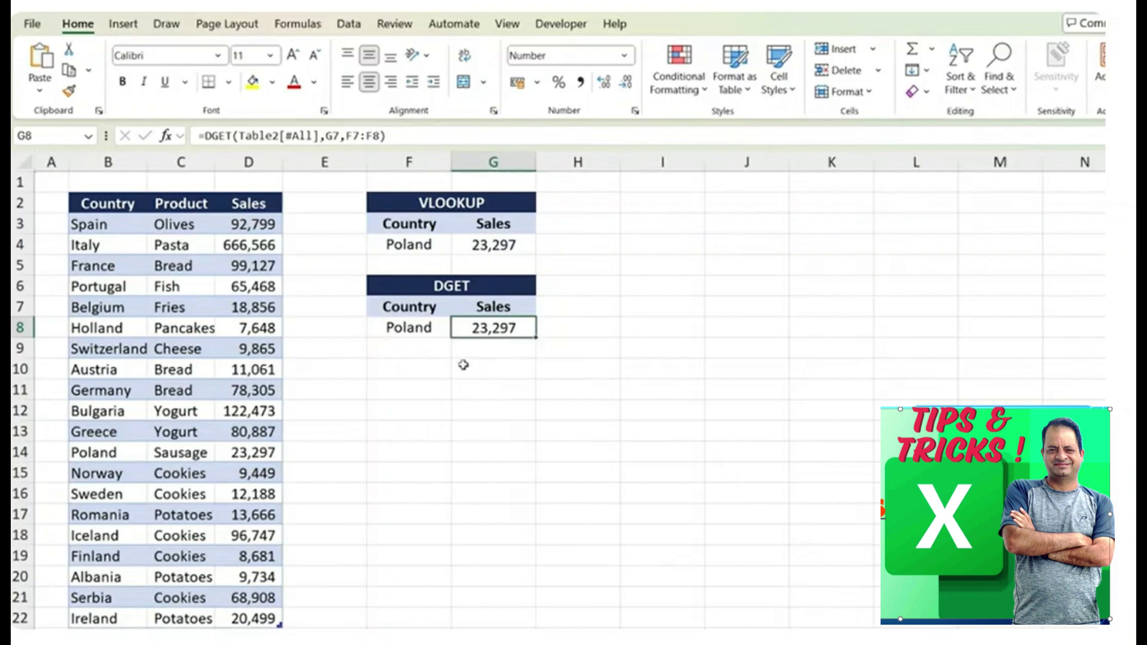
# - Rename the VLOOKUP block's header in G3 from Sales to Product
pyautogui.click(488, 227)
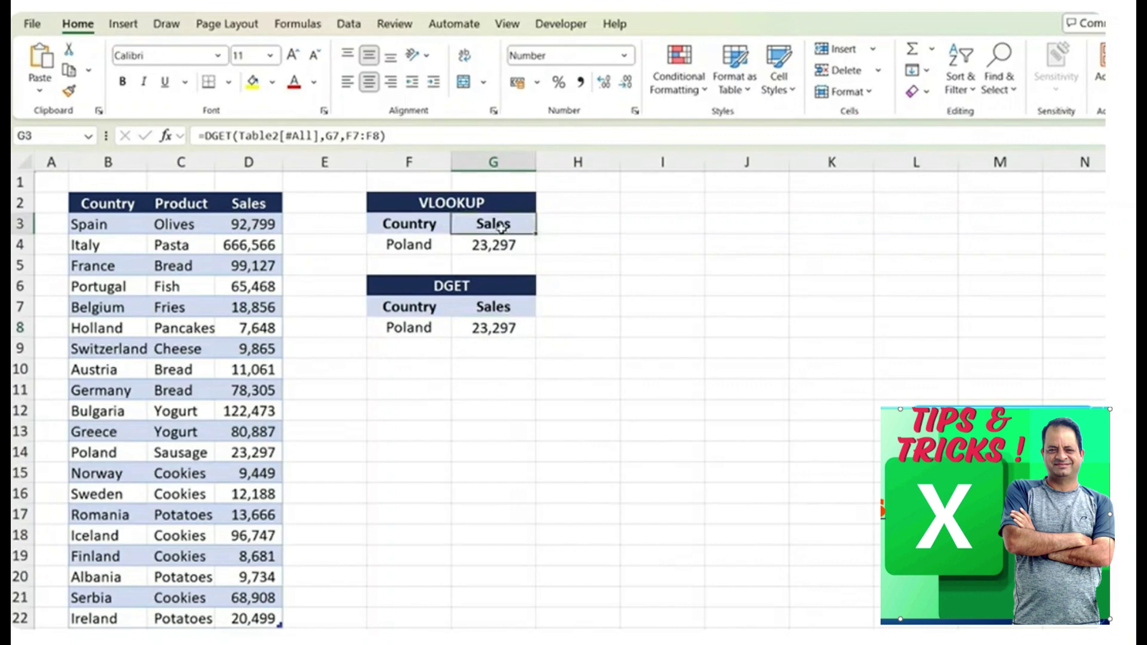
pyautogui.write('P')
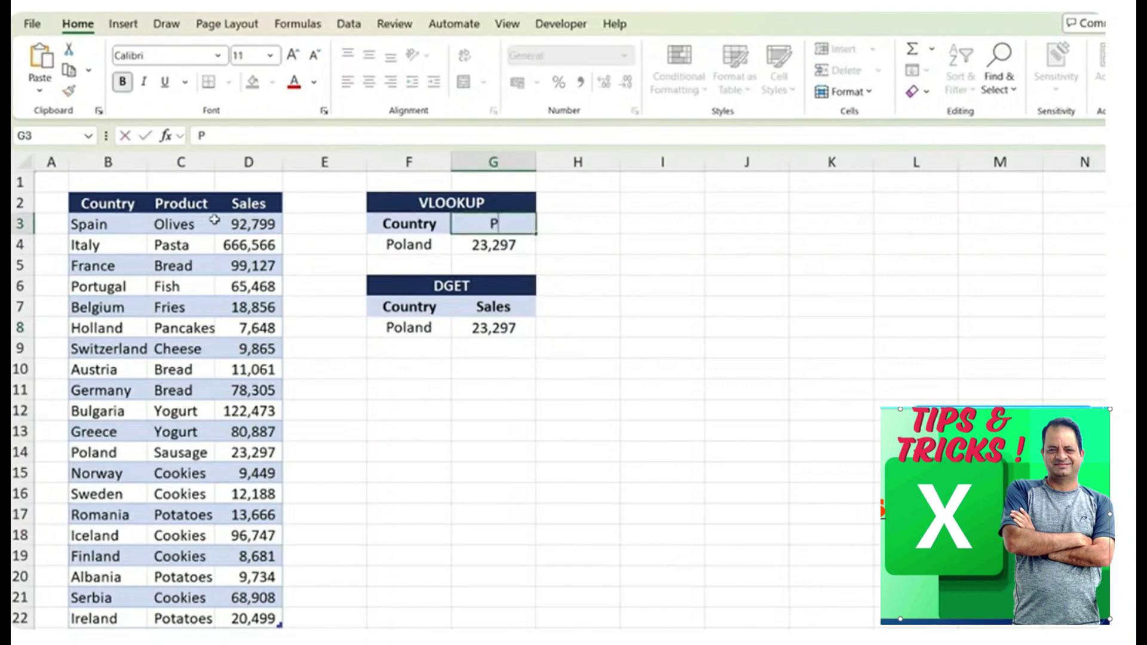
pyautogui.write('roduct')
pyautogui.press('Return')
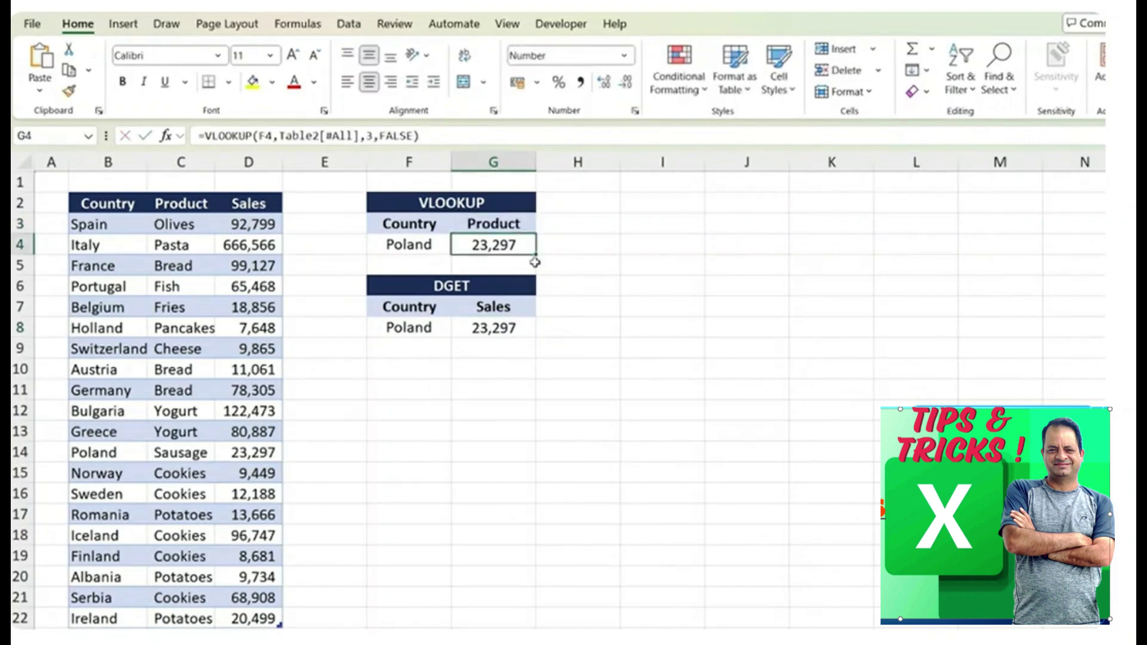
# - Change the VLOOKUP column index in G4 from 3 to 2, so it returns Sausage
pyautogui.doubleClick(491, 245)
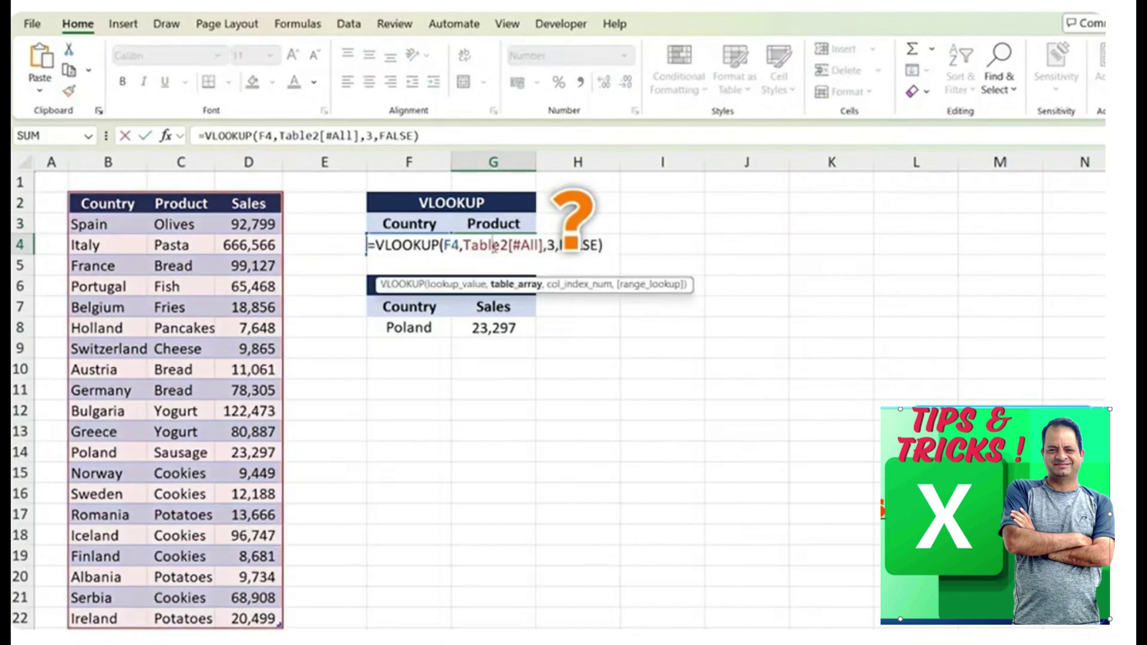
pyautogui.click(557, 246)
pyautogui.doubleClick(557, 246)
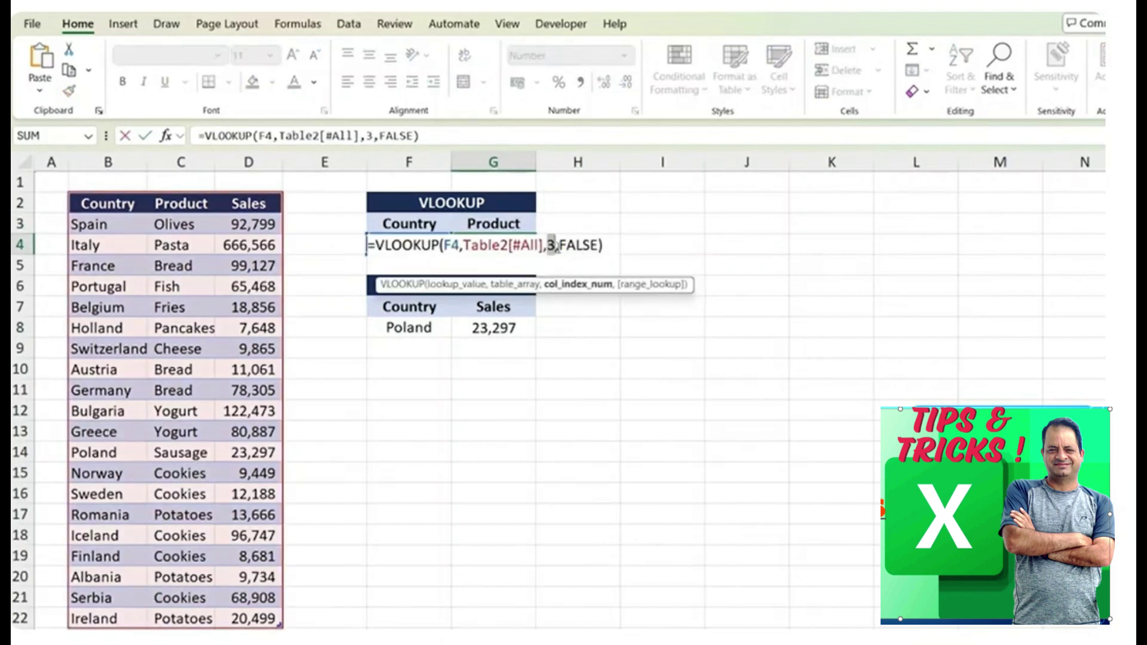
pyautogui.write('2')
pyautogui.press('Return')
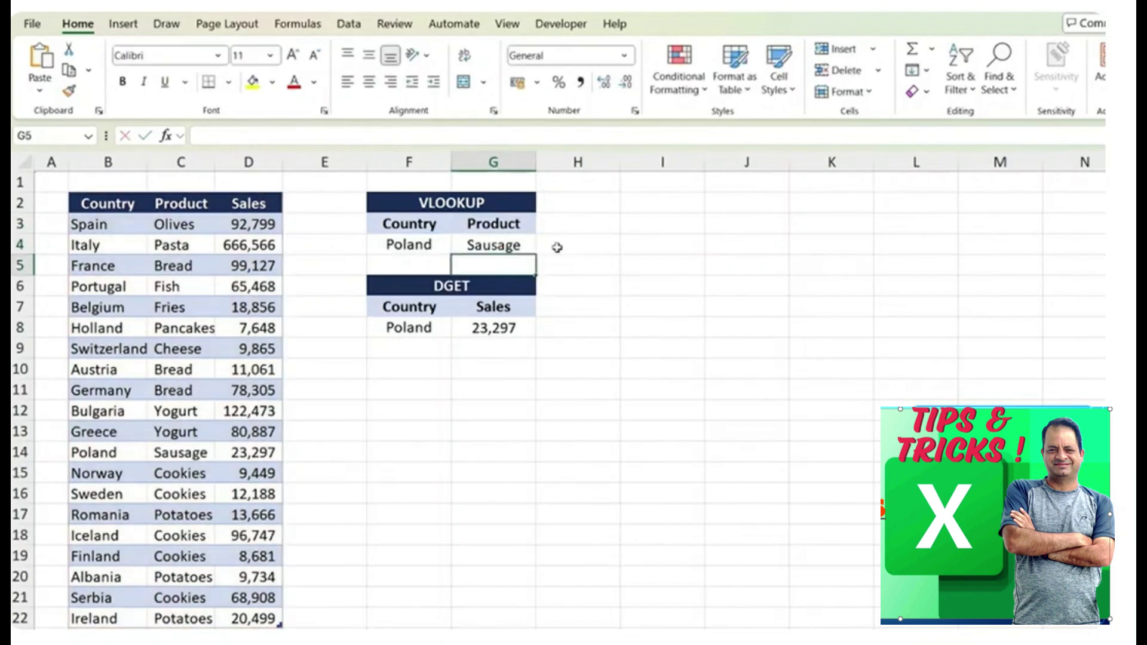
pyautogui.press('Up')
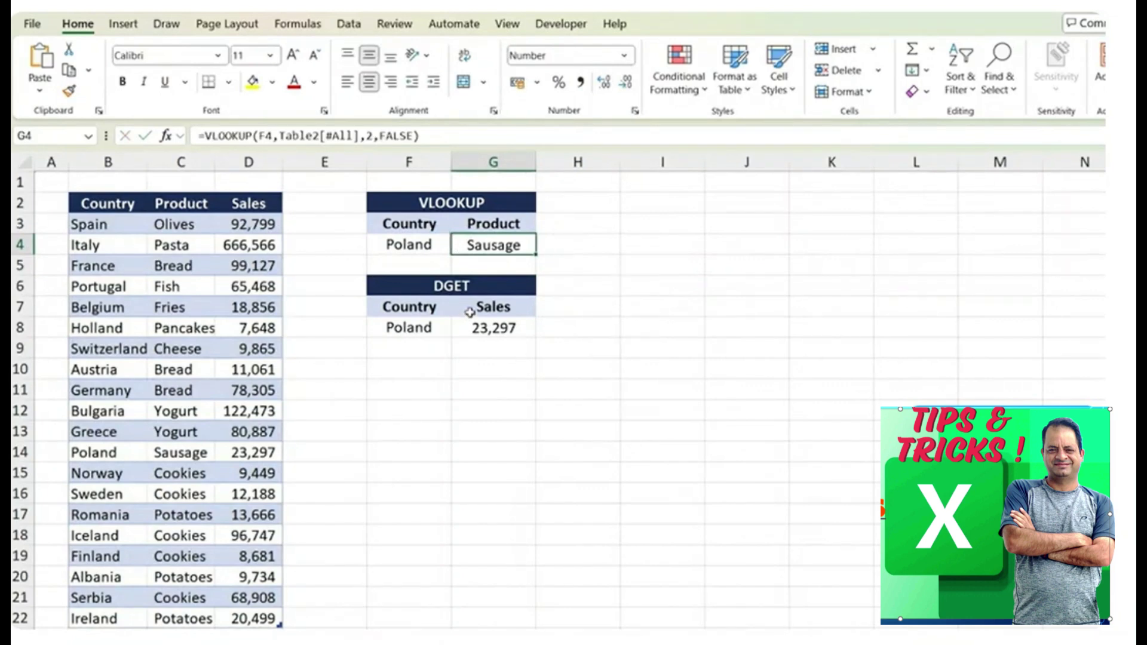
# - Change the DGET block's G7 header from Sales to Product, so DGET returns Sausage
pyautogui.click(473, 311)
pyautogui.write('Product')
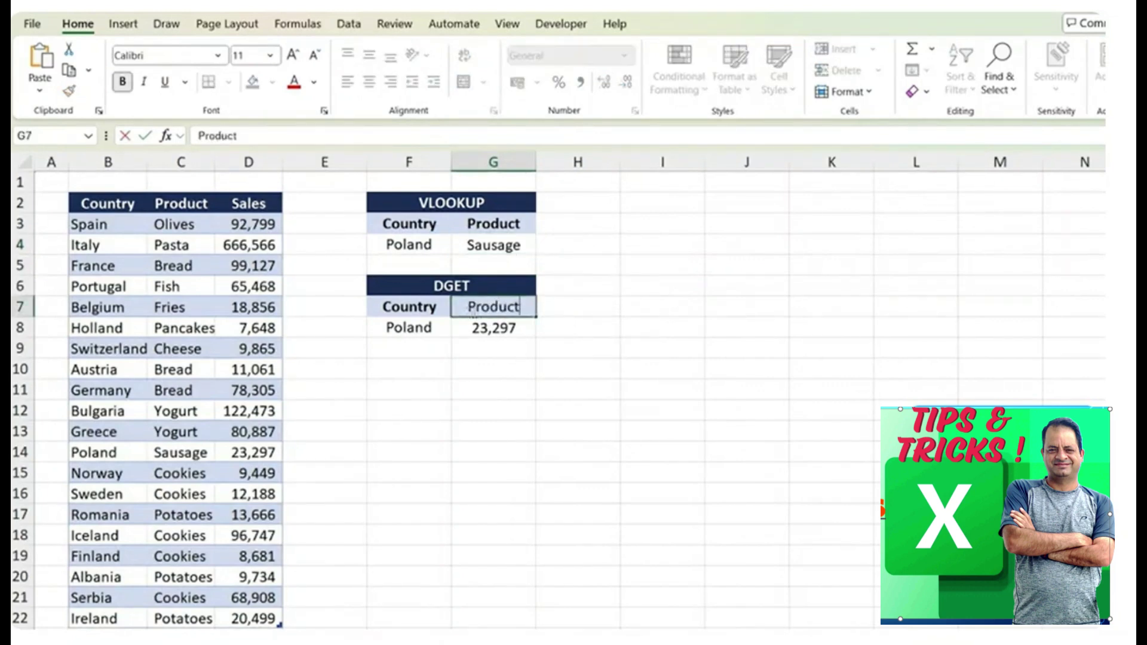
pyautogui.press('Return')
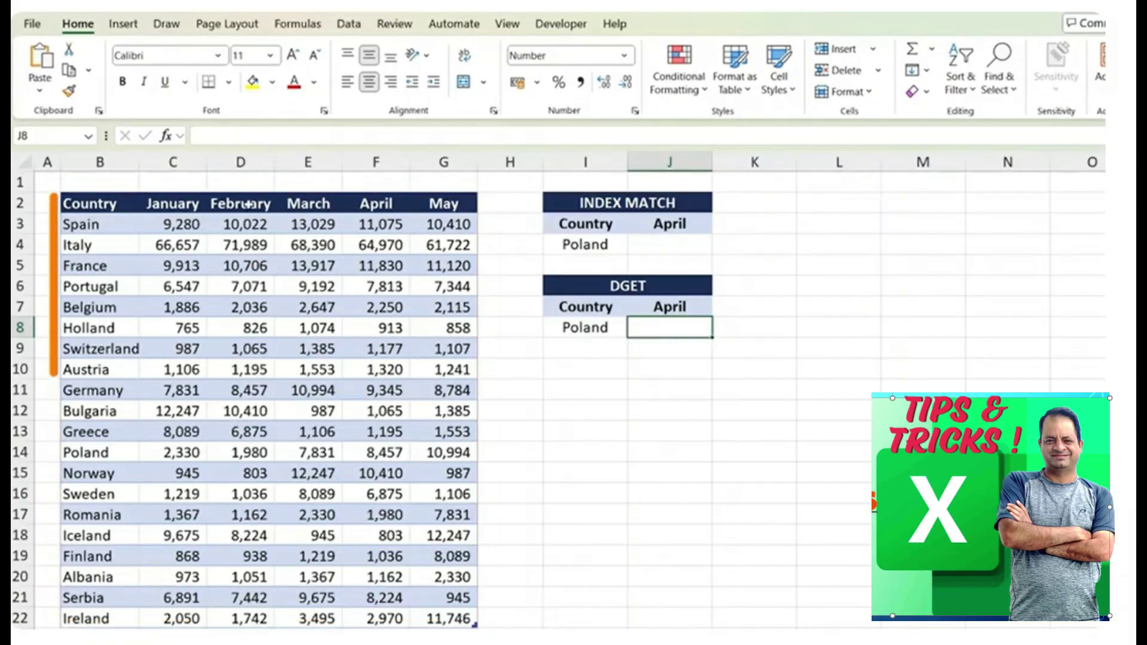
# - Start an INDEX formula in J4 with the whole table as the array
pyautogui.click(659, 250)
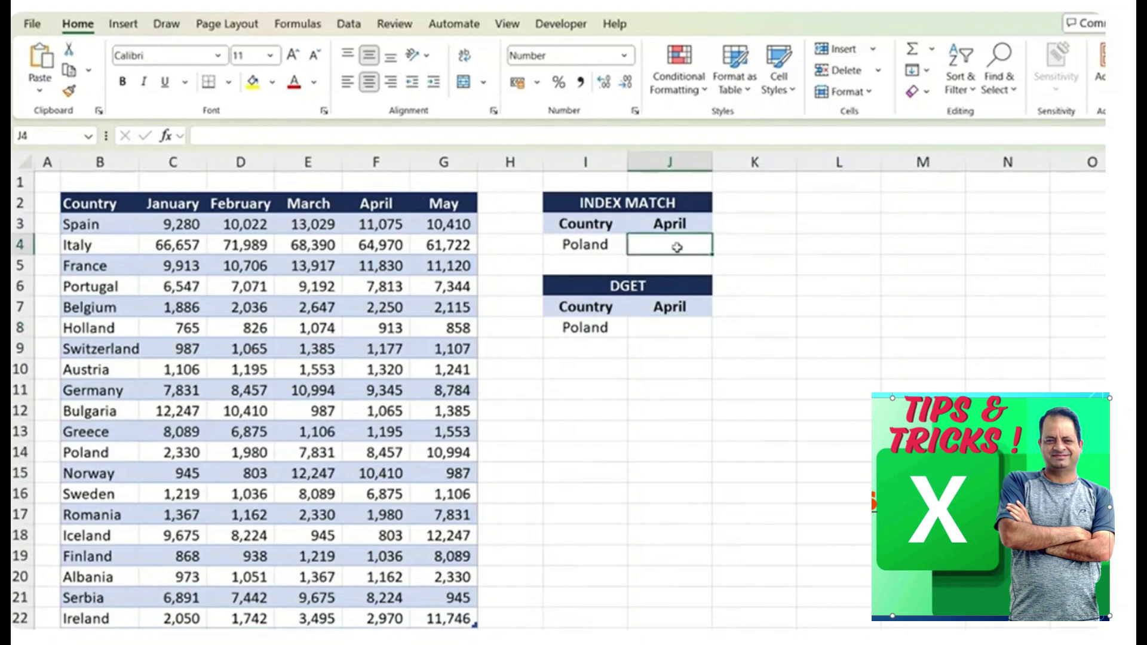
pyautogui.doubleClick(650, 242)
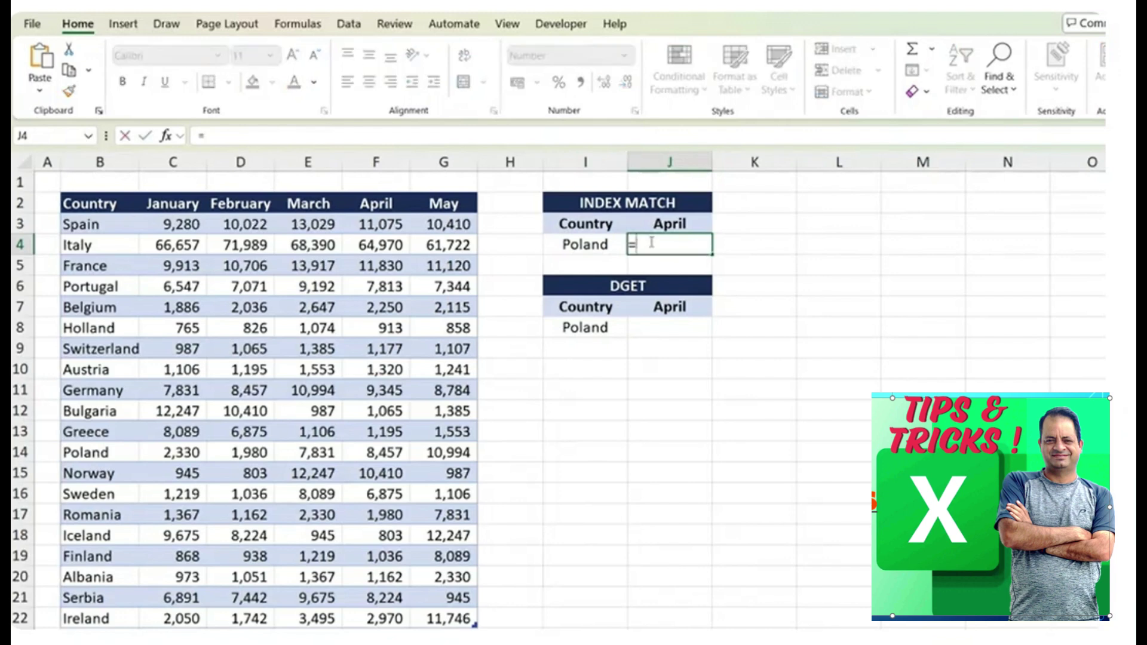
pyautogui.write('=index')
pyautogui.press('Tab')
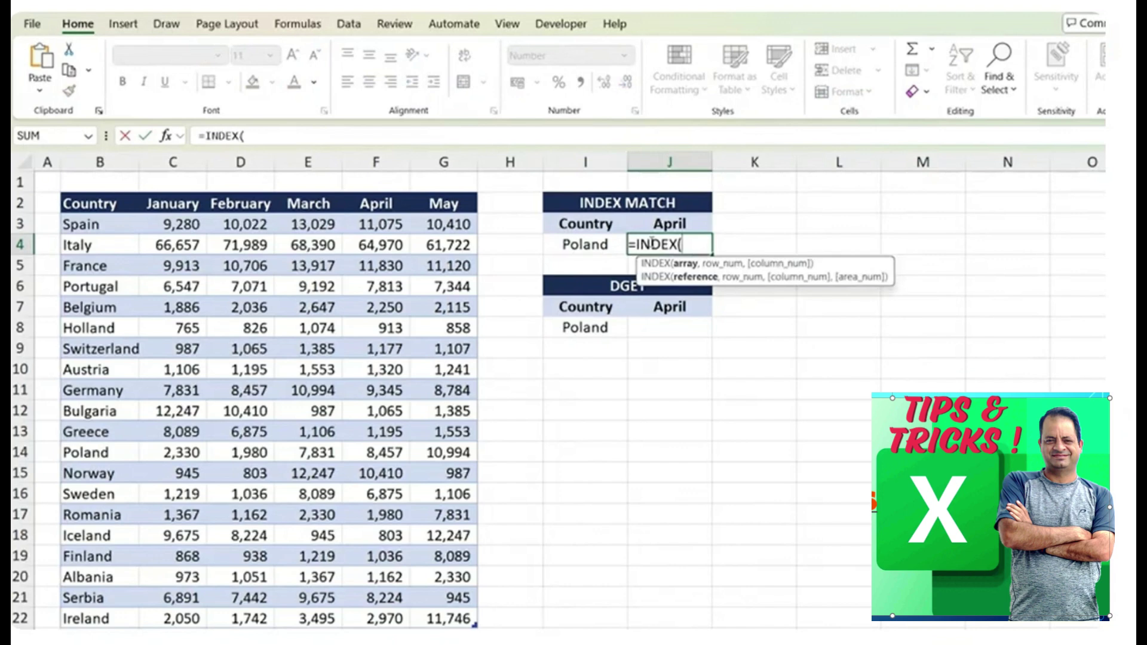
pyautogui.click(93, 203)
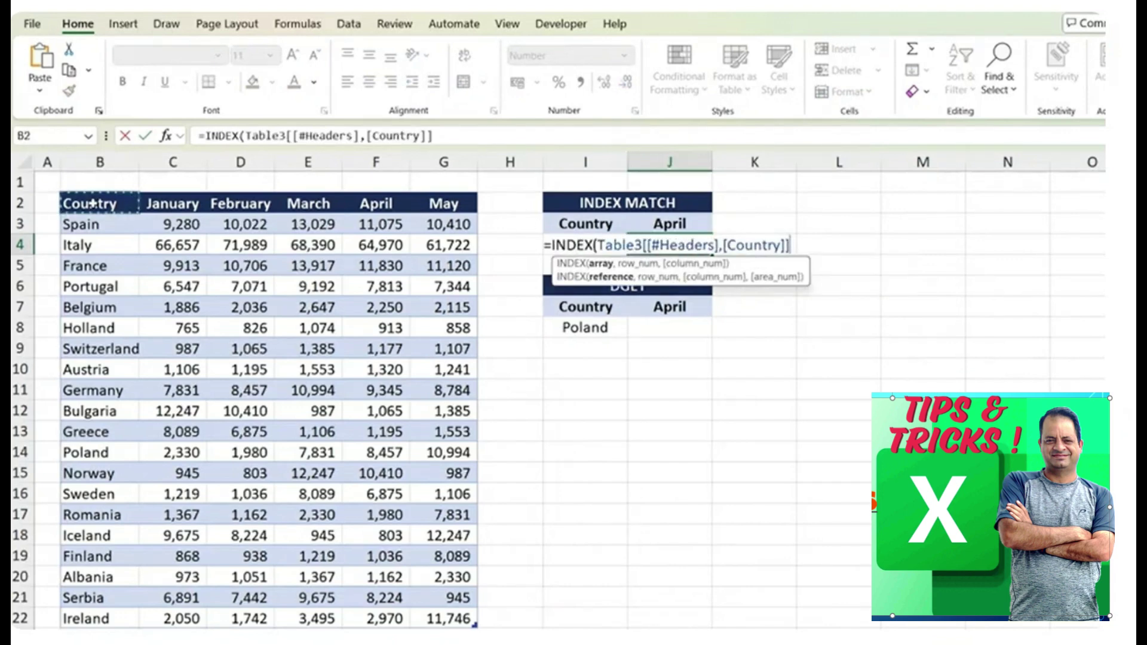
pyautogui.hotkey('ctrl', 'shift', 'Down')
pyautogui.hotkey('ctrl', 'shift', 'Right')
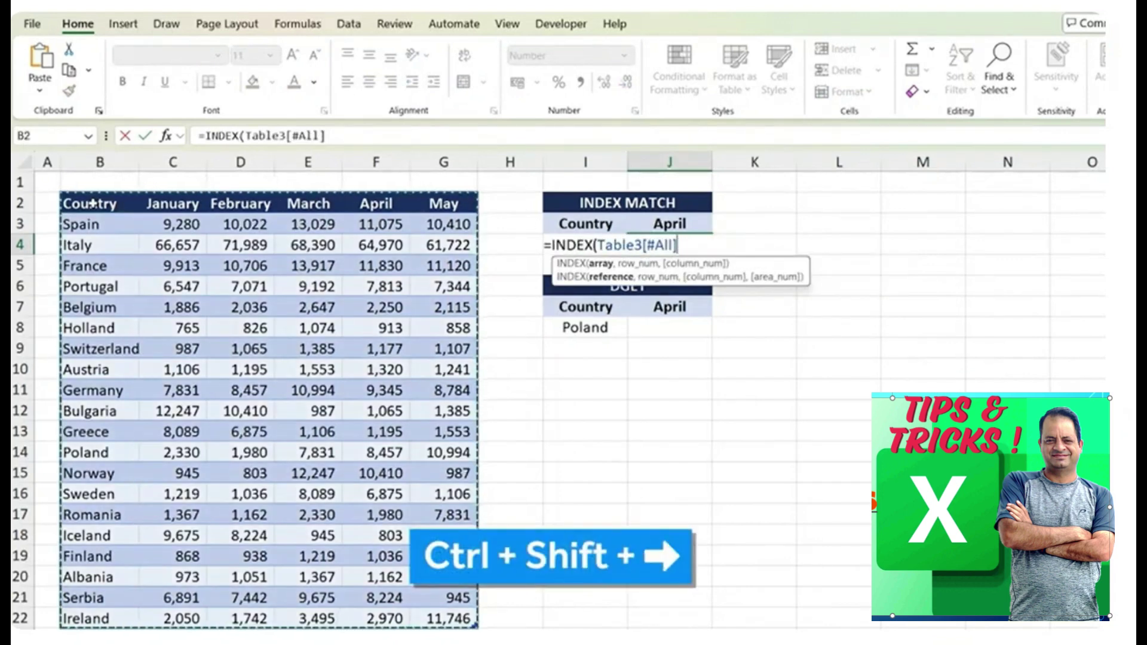
# - Add a MATCH of I4 against the Country column for the row number
pyautogui.write(',')
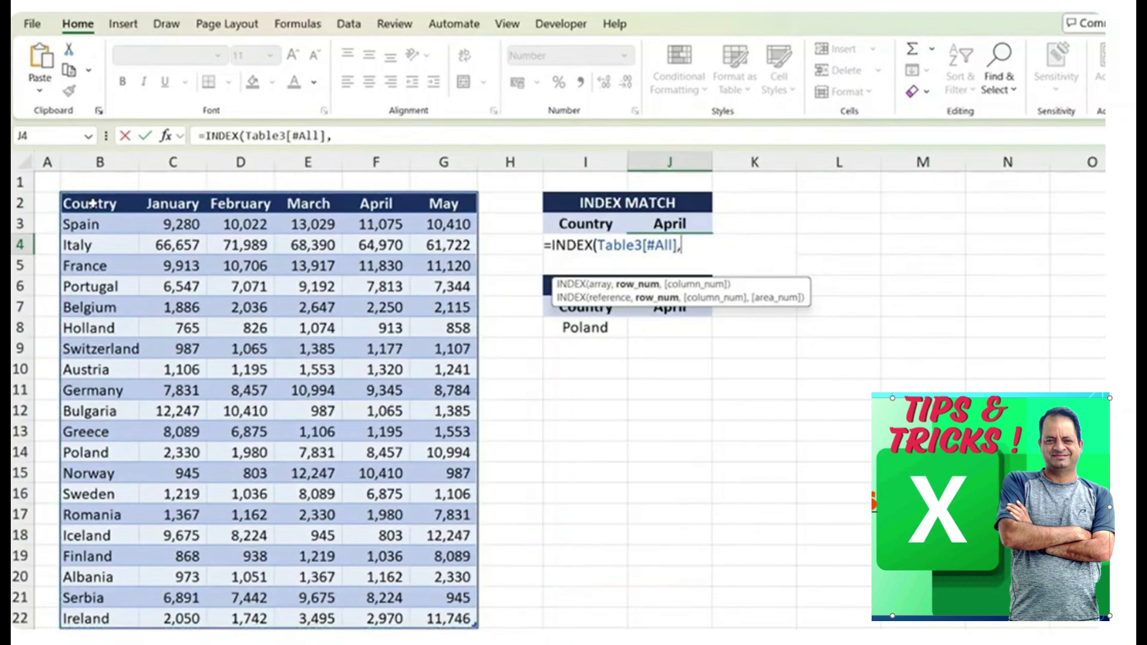
pyautogui.write('matc')
pyautogui.press('Tab')
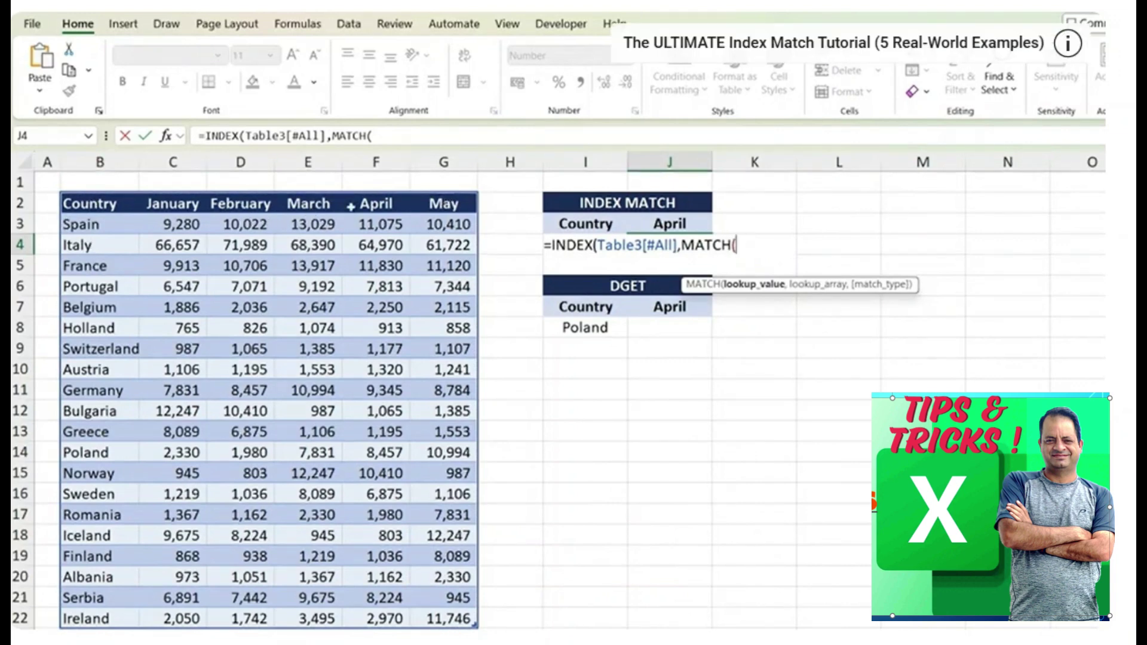
pyautogui.write('I4,')
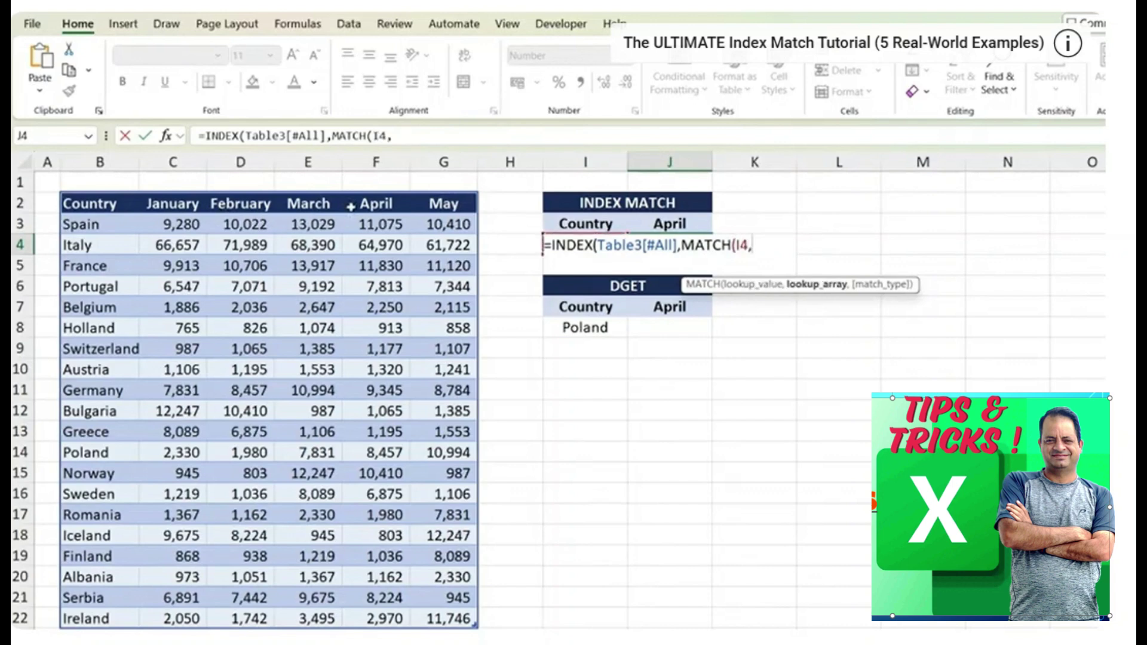
pyautogui.click(69, 203)
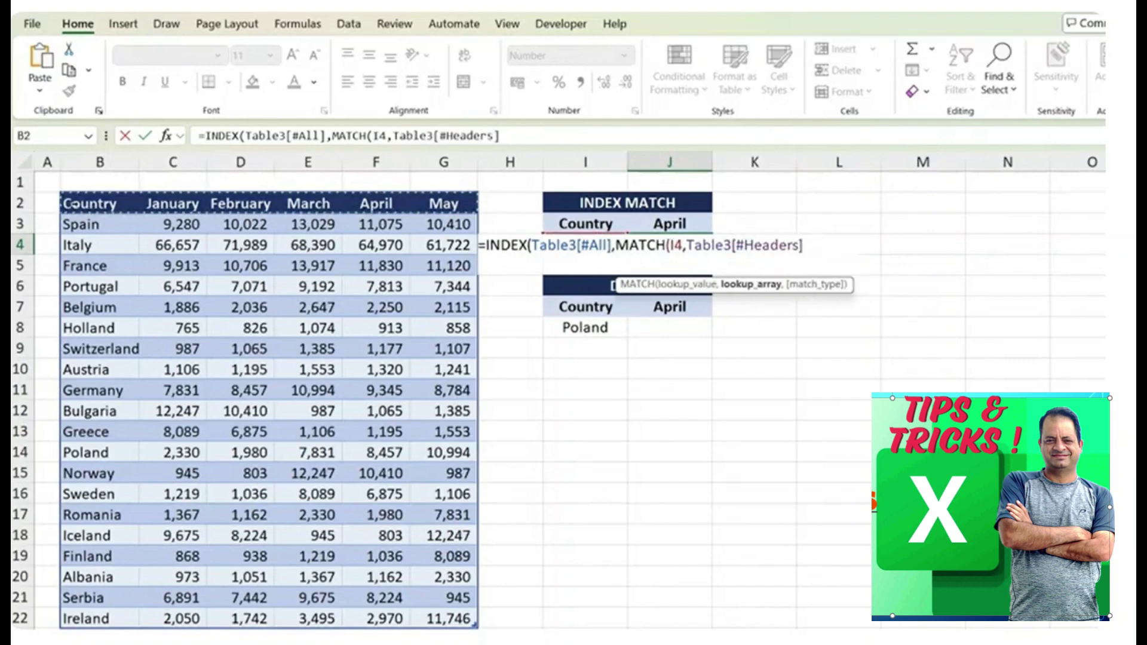
pyautogui.click(66, 204)
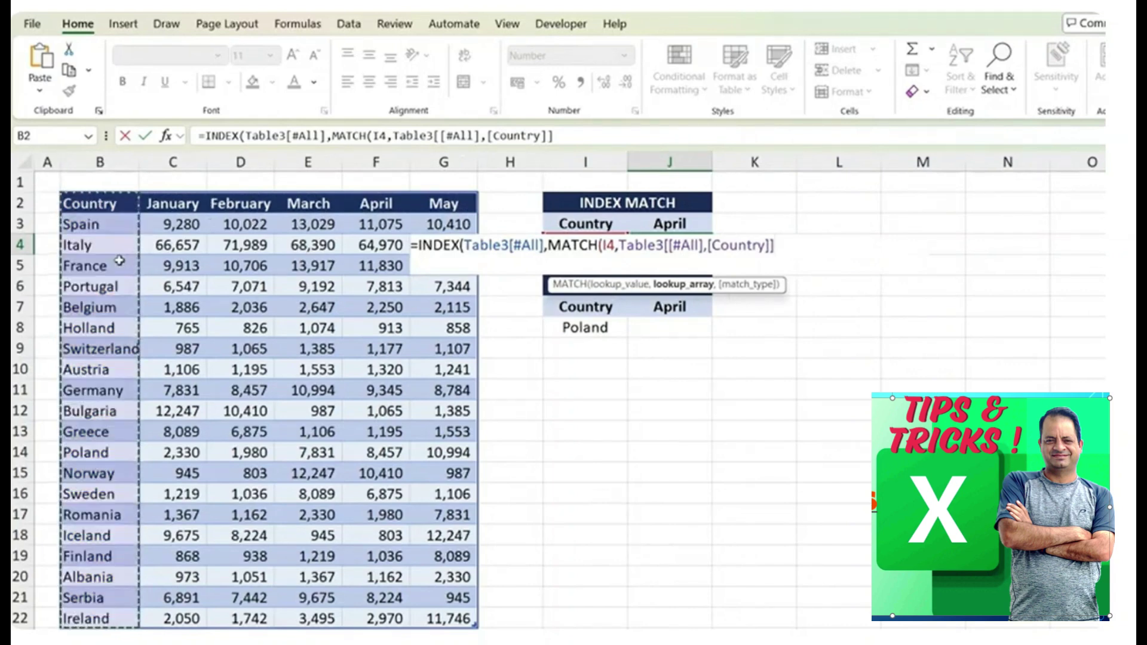
# - Add an exact MATCH of April header J3 across the table's header row, returning 8,457
pyautogui.write(',')
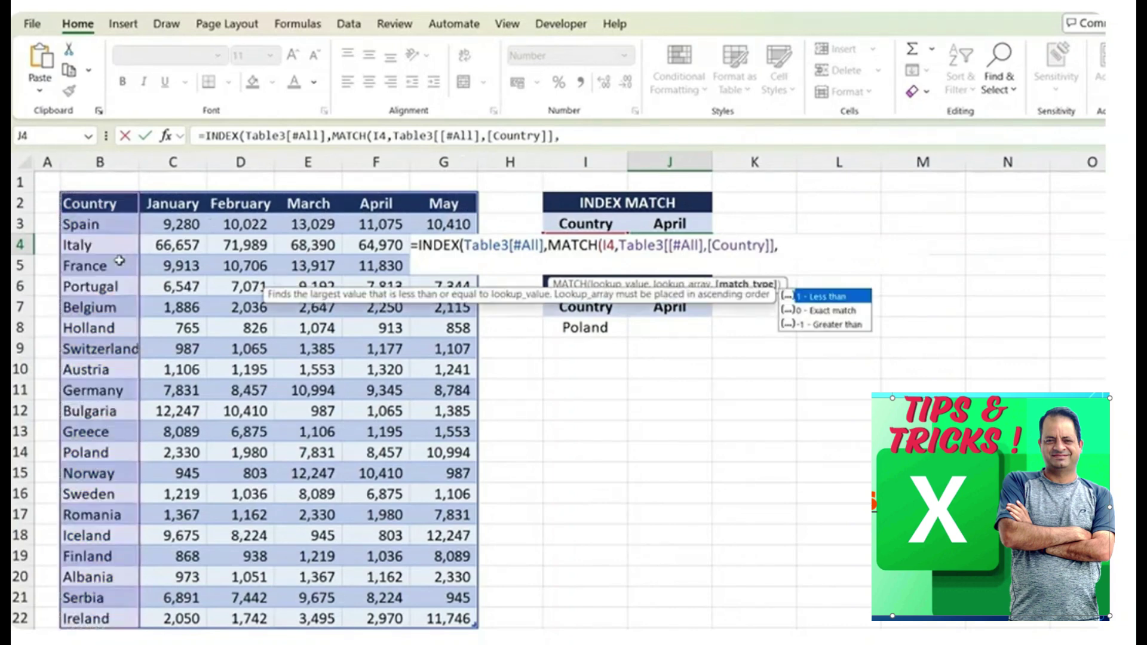
pyautogui.write('0)')
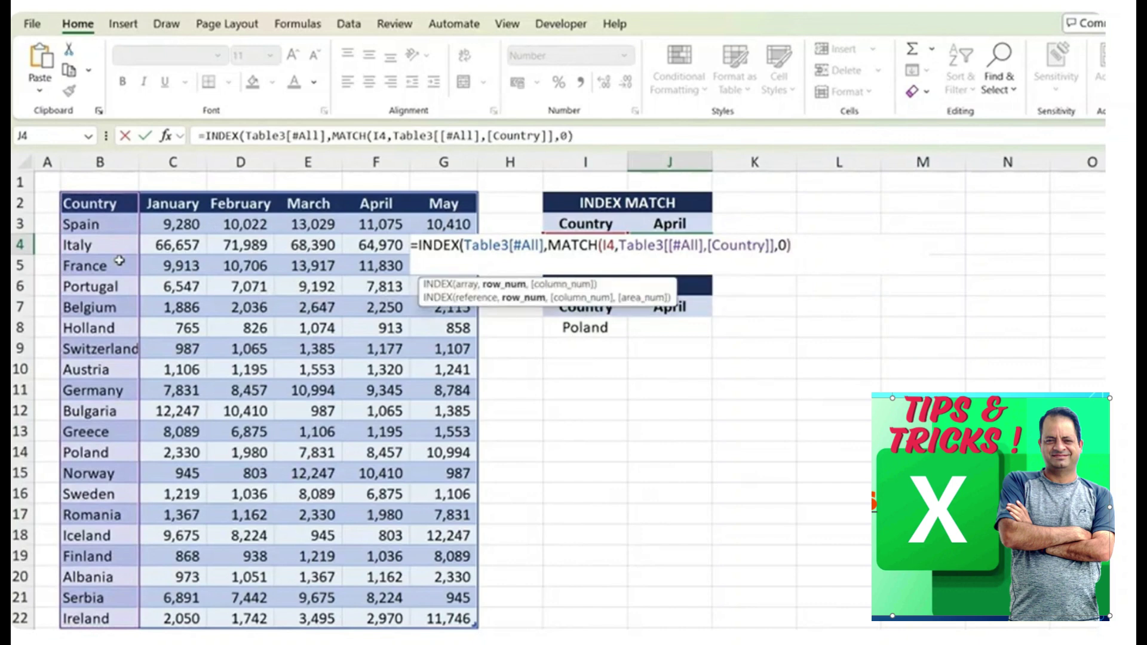
pyautogui.write(',')
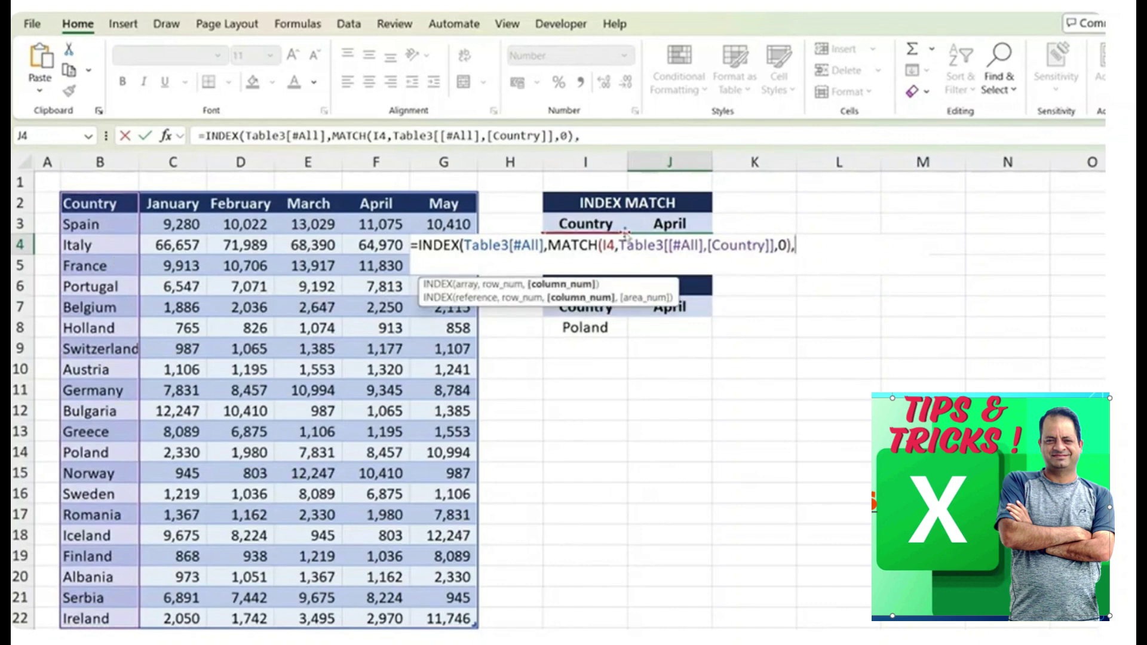
pyautogui.write('match')
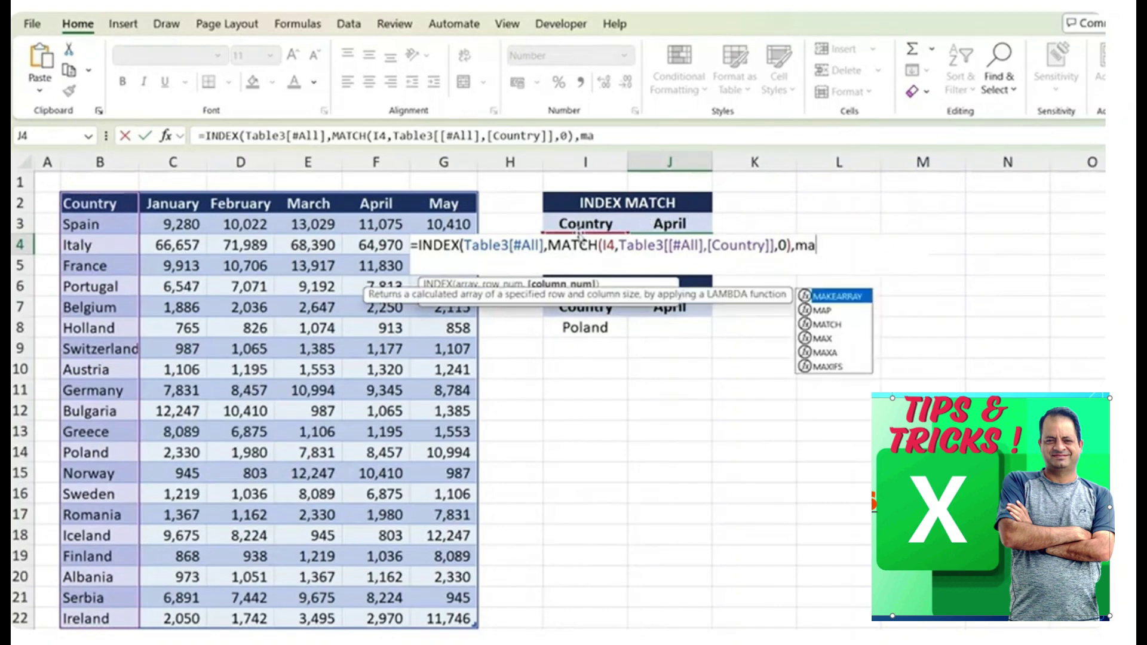
pyautogui.press('Tab')
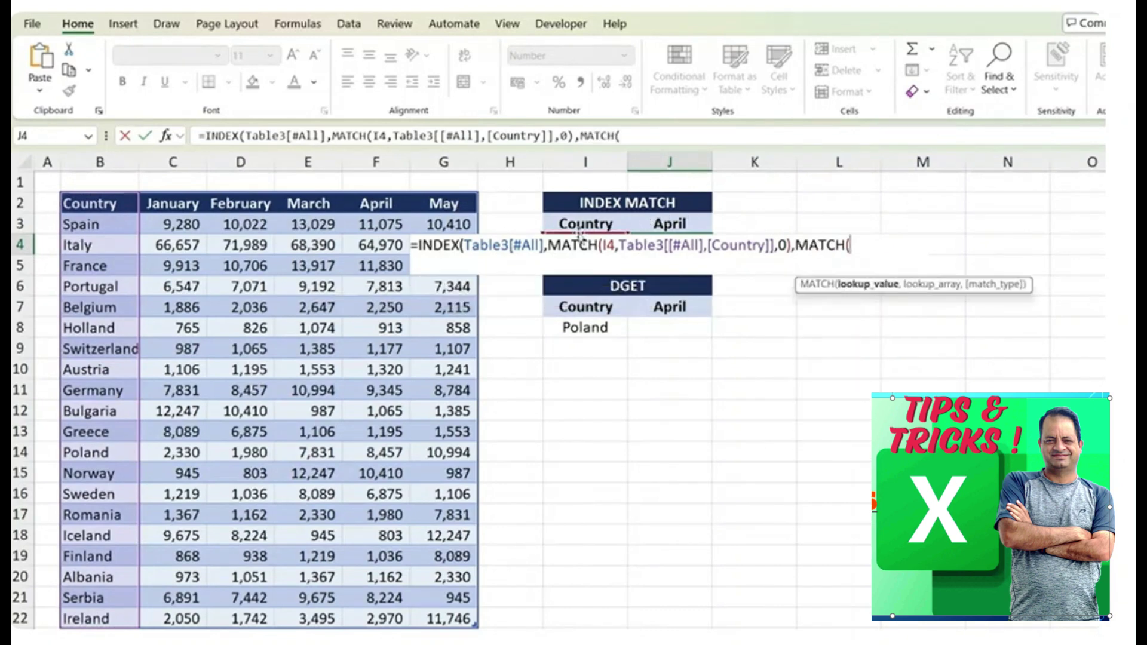
pyautogui.click(644, 223)
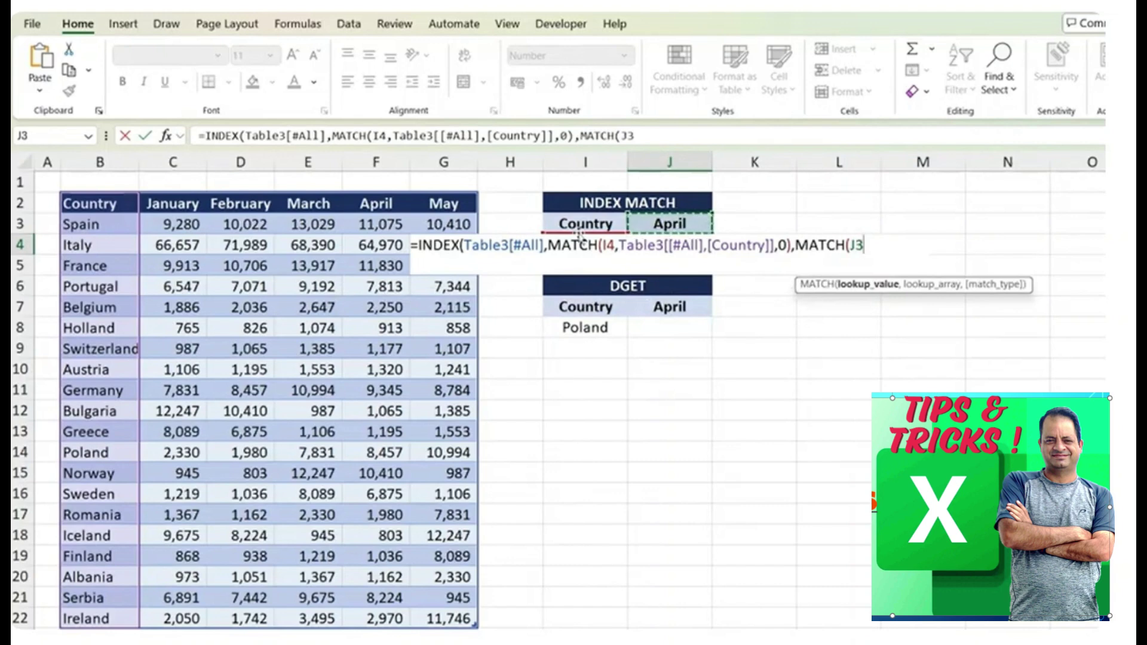
pyautogui.write(',')
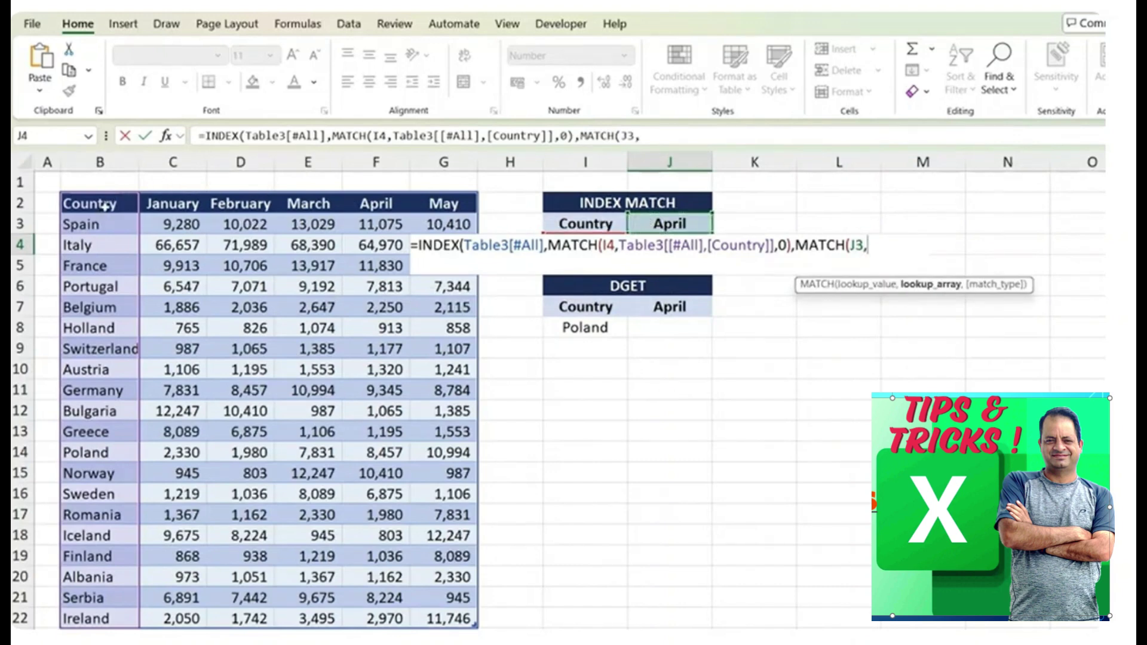
pyautogui.moveTo(108, 204); pyautogui.dragTo(408, 205)
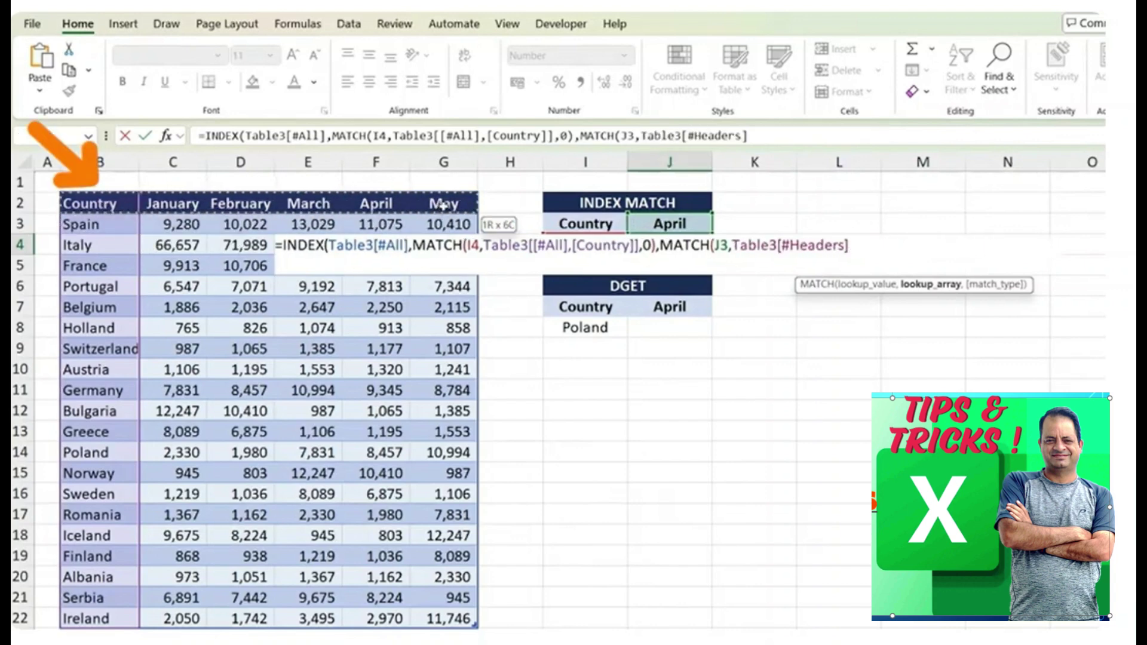
pyautogui.moveTo(442, 206); pyautogui.dragTo(442, 206)
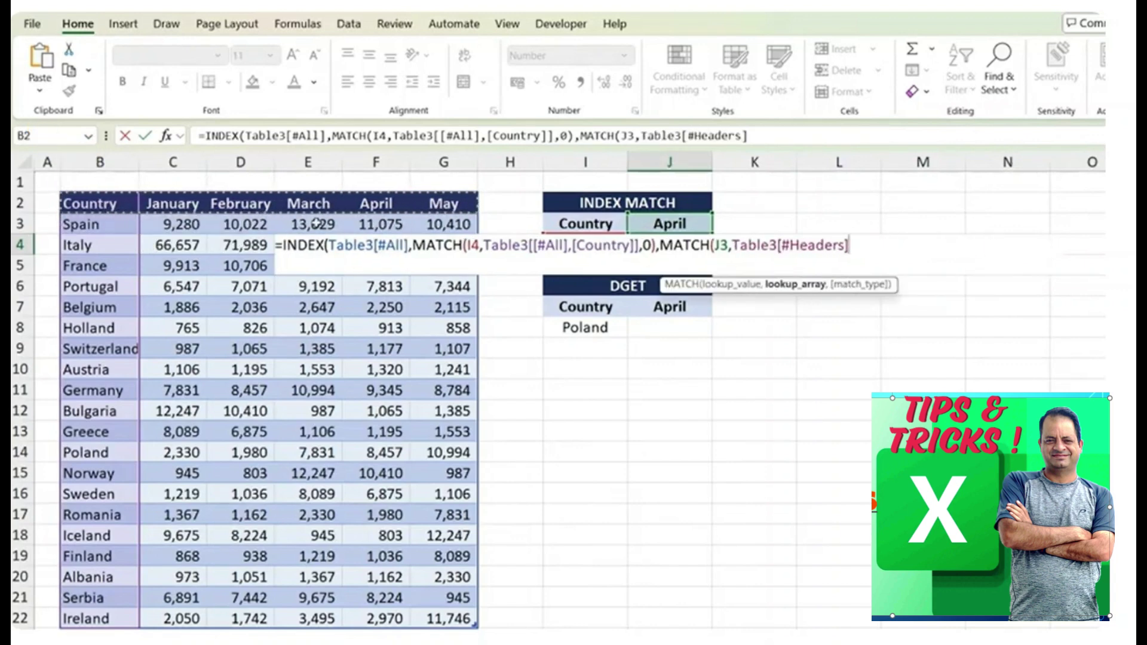
pyautogui.write(',')
pyautogui.press('Down')
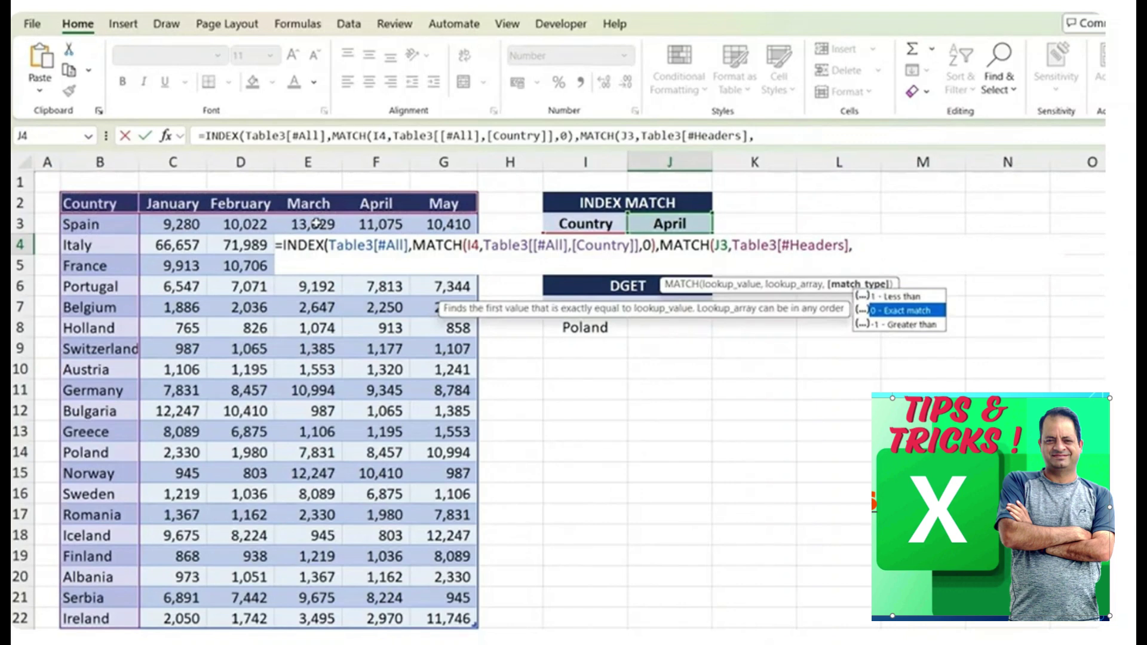
pyautogui.write('0)')
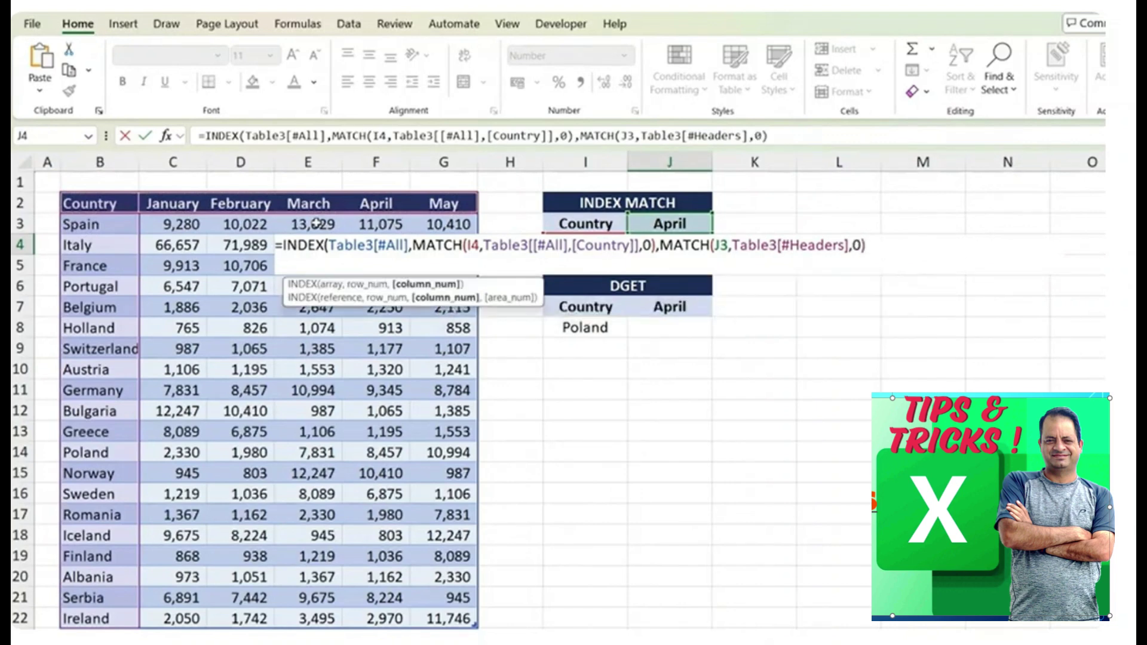
pyautogui.write(')')
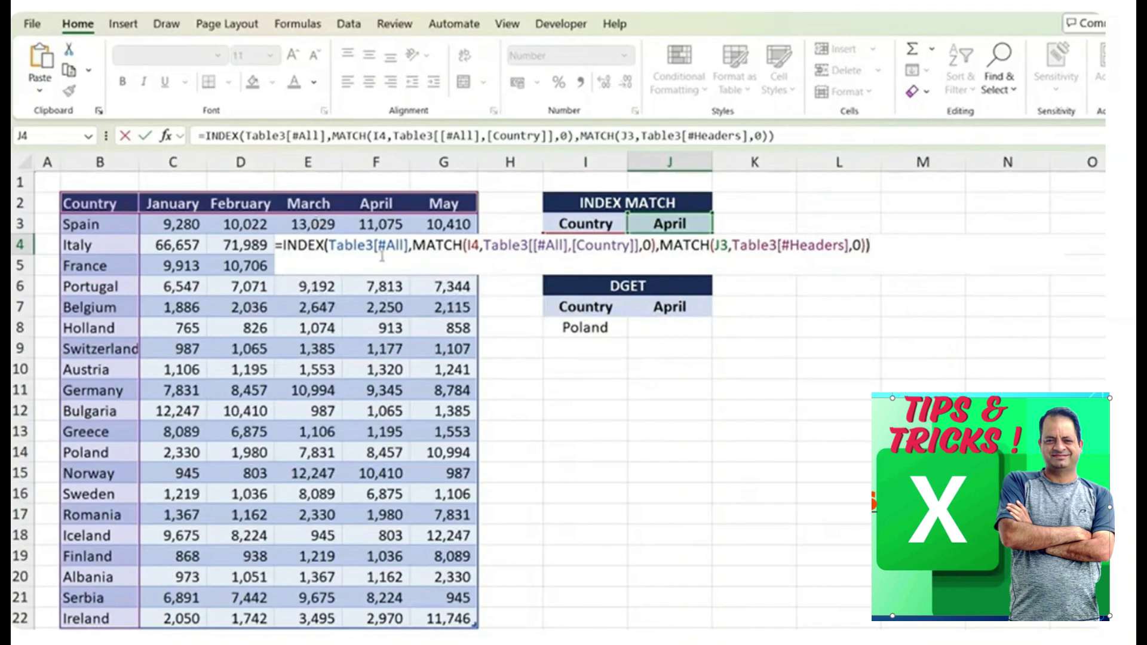
pyautogui.press('Return')
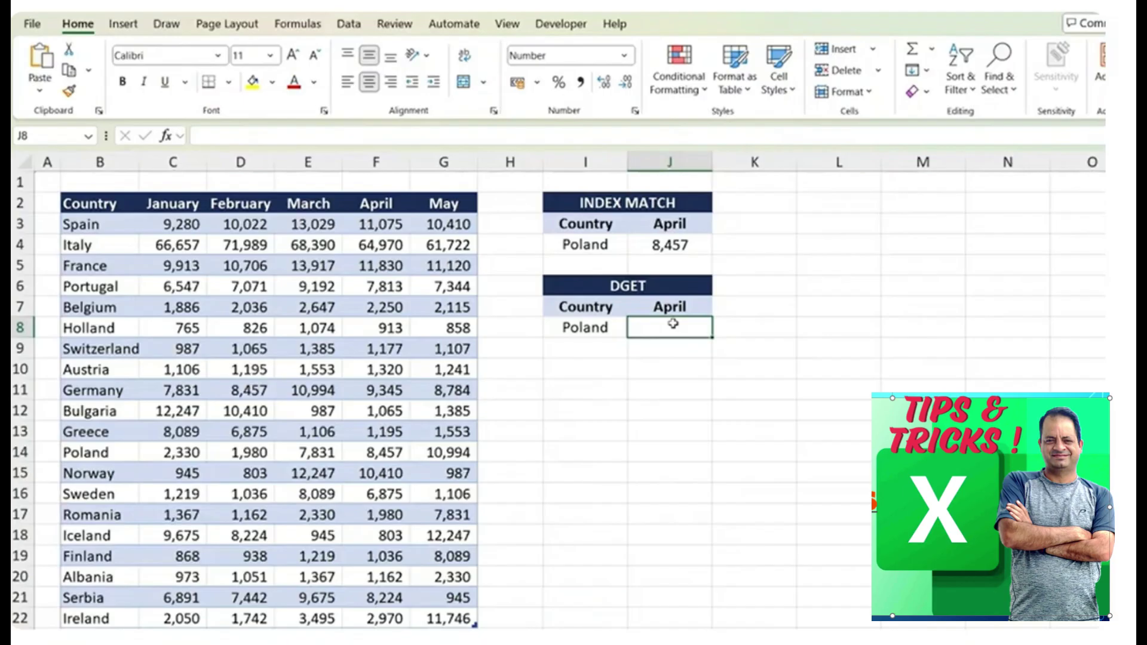
# - Start a DGET formula in J8 with all of Table3 as the database
pyautogui.write('=dget')
pyautogui.press('Tab')
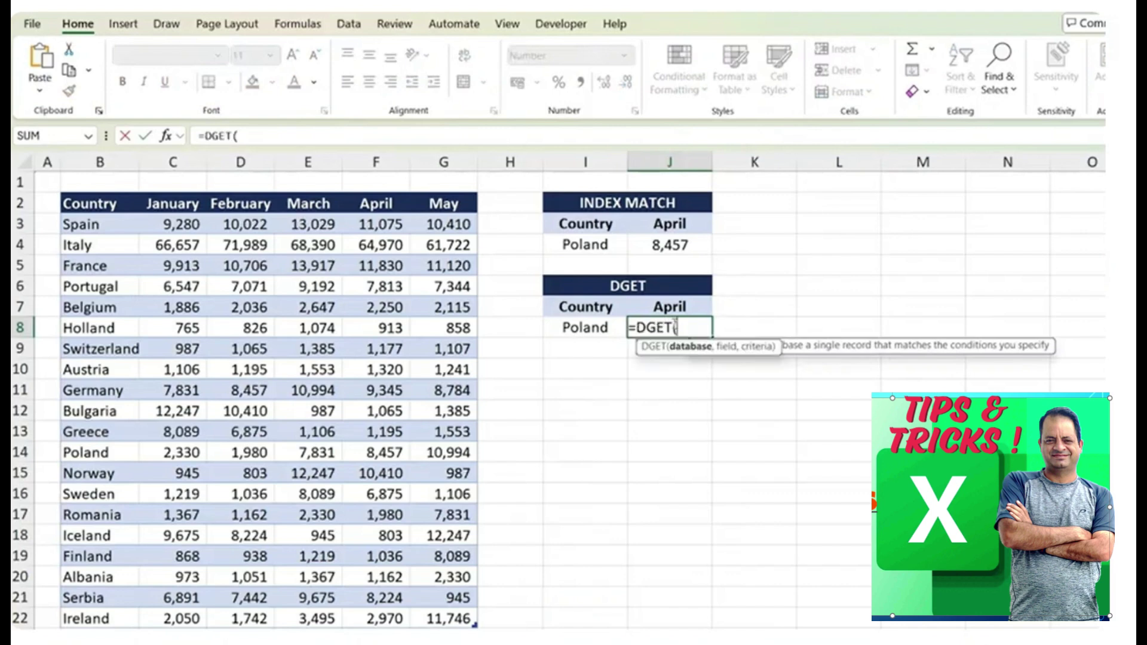
pyautogui.click(90, 204)
pyautogui.moveTo(221, 315); pyautogui.dragTo(459, 579)
pyautogui.scroll(1, 459, 579)
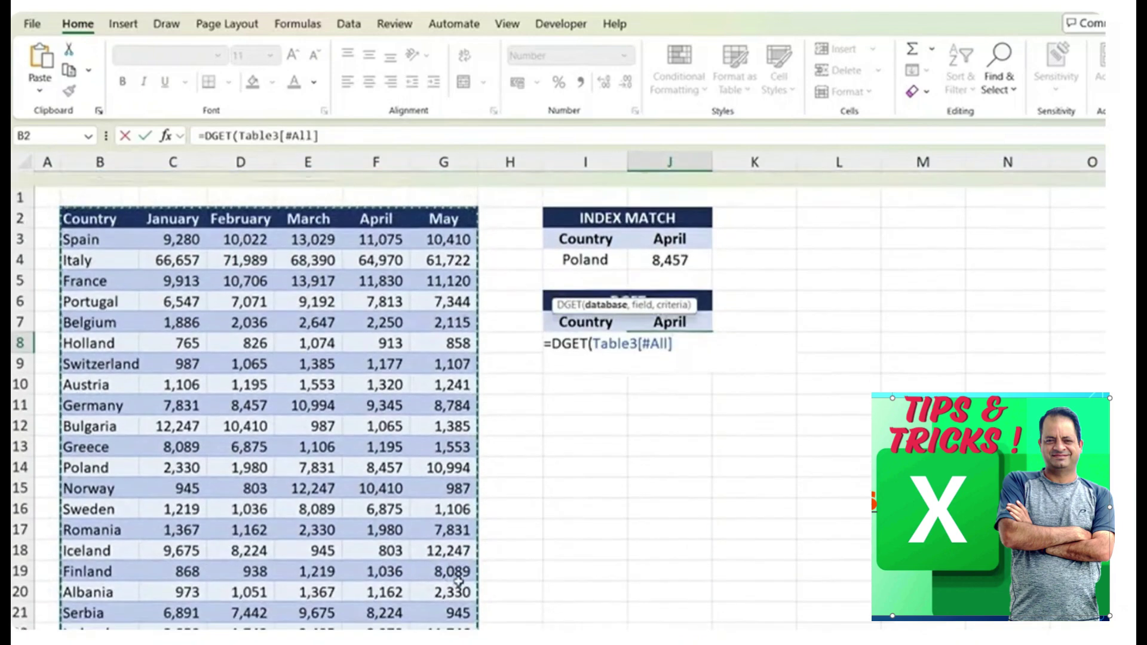
pyautogui.write(',')
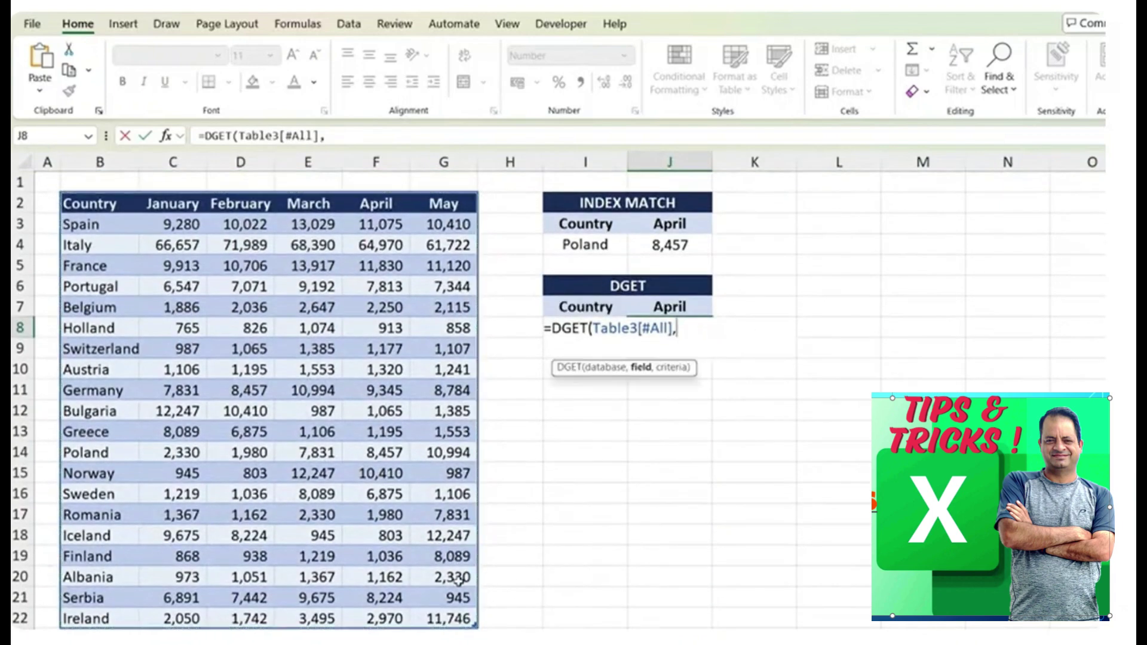
# - Use April header J7 as the field and I7:I8 (Country/Poland) as criteria, returning 8,457
pyautogui.click(692, 308)
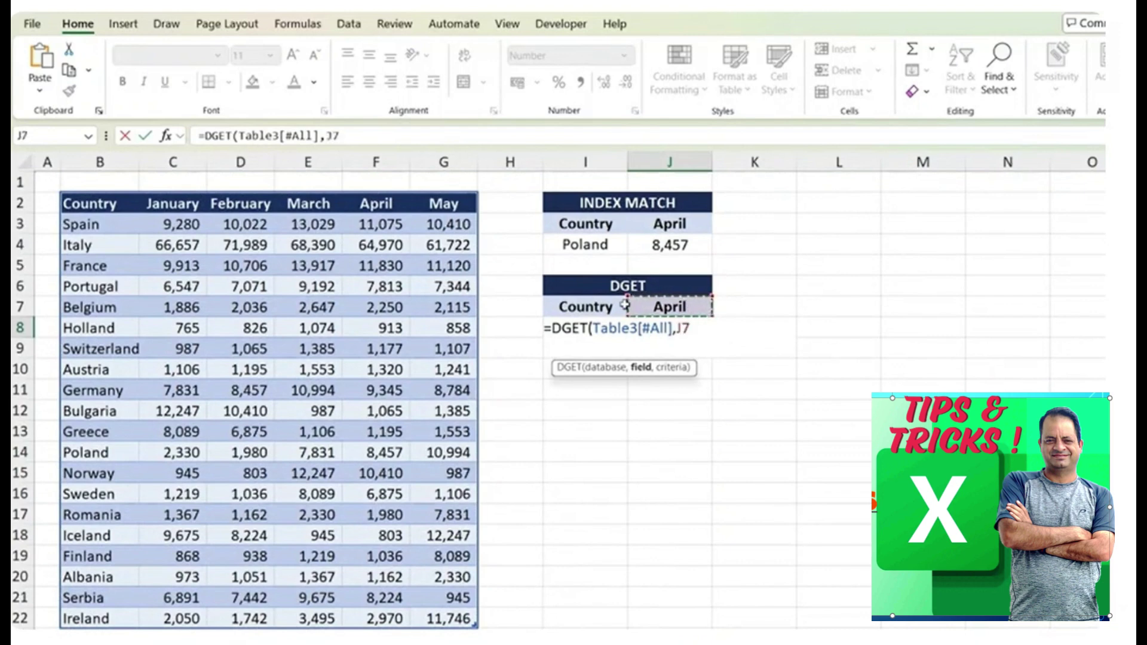
pyautogui.write(',')
pyautogui.moveTo(582, 305); pyautogui.dragTo(584, 328)
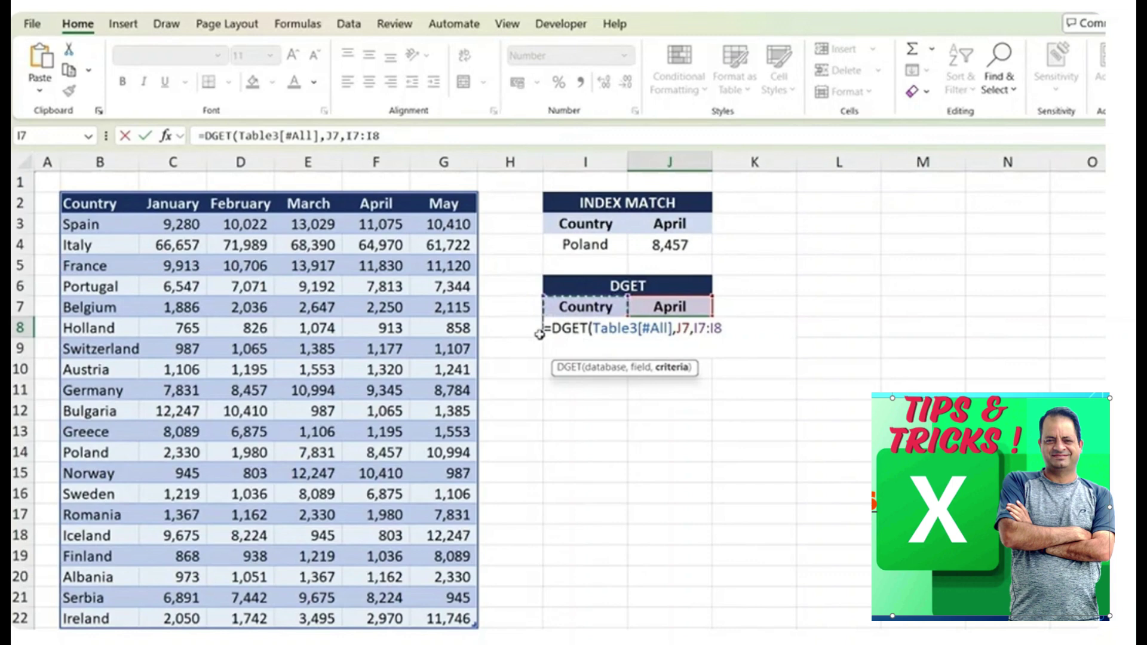
pyautogui.write(')')
pyautogui.press('Return')
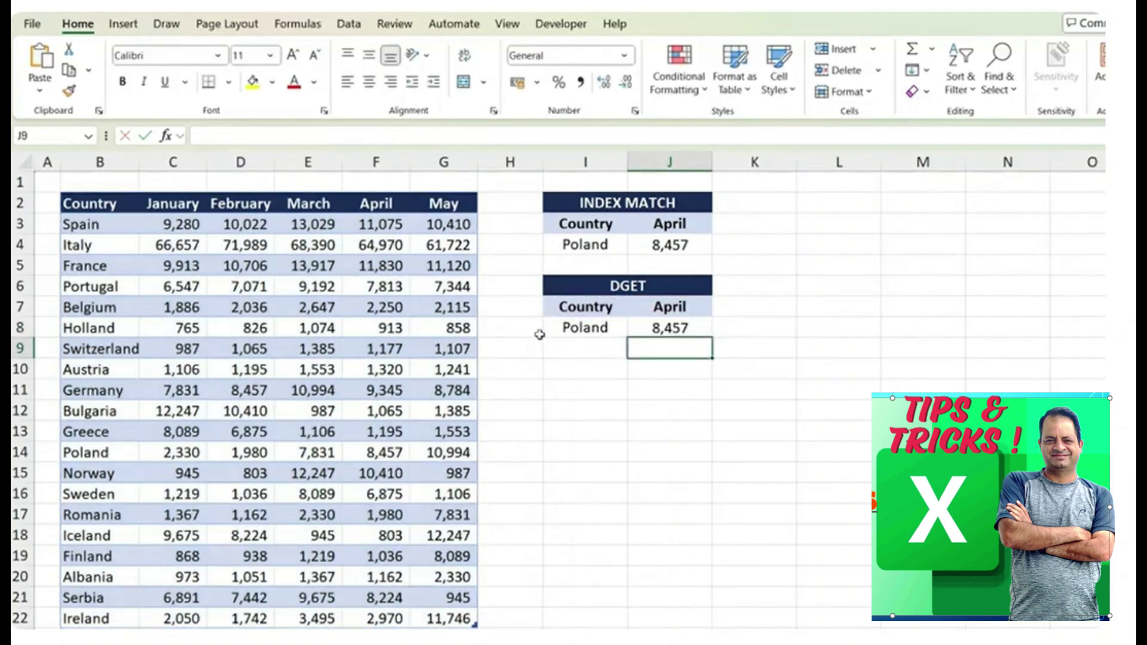
pyautogui.press('Up')
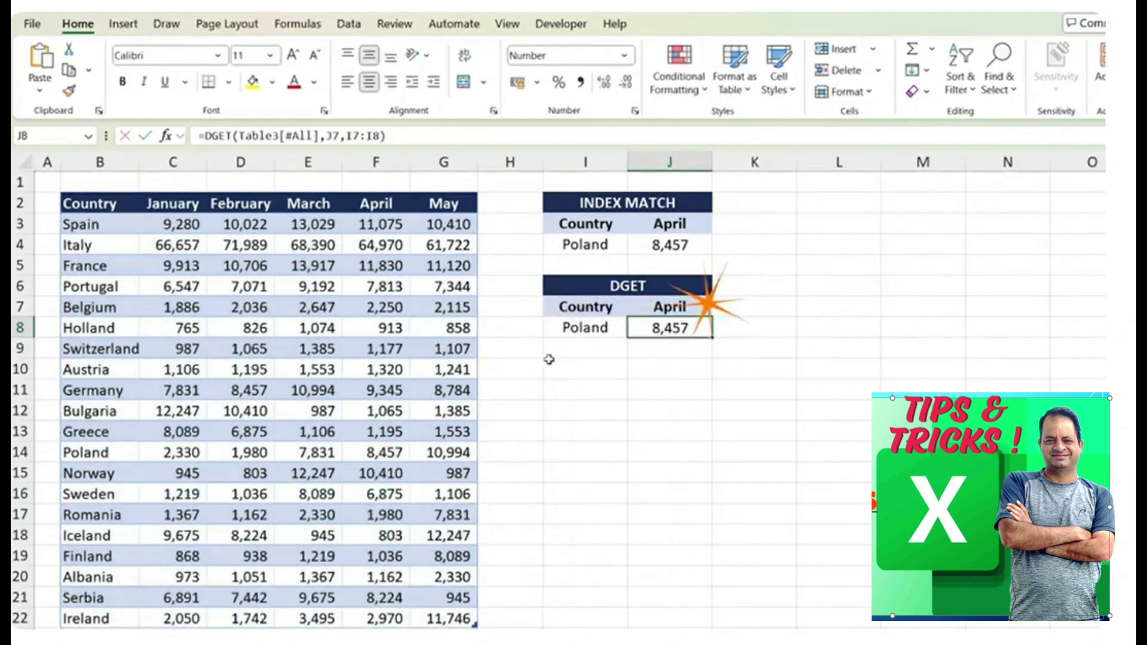
# - Switch the INDEX MATCH month header in J3 to May, giving 10,994
pyautogui.click(680, 225)
pyautogui.write('May')
pyautogui.press('Return')
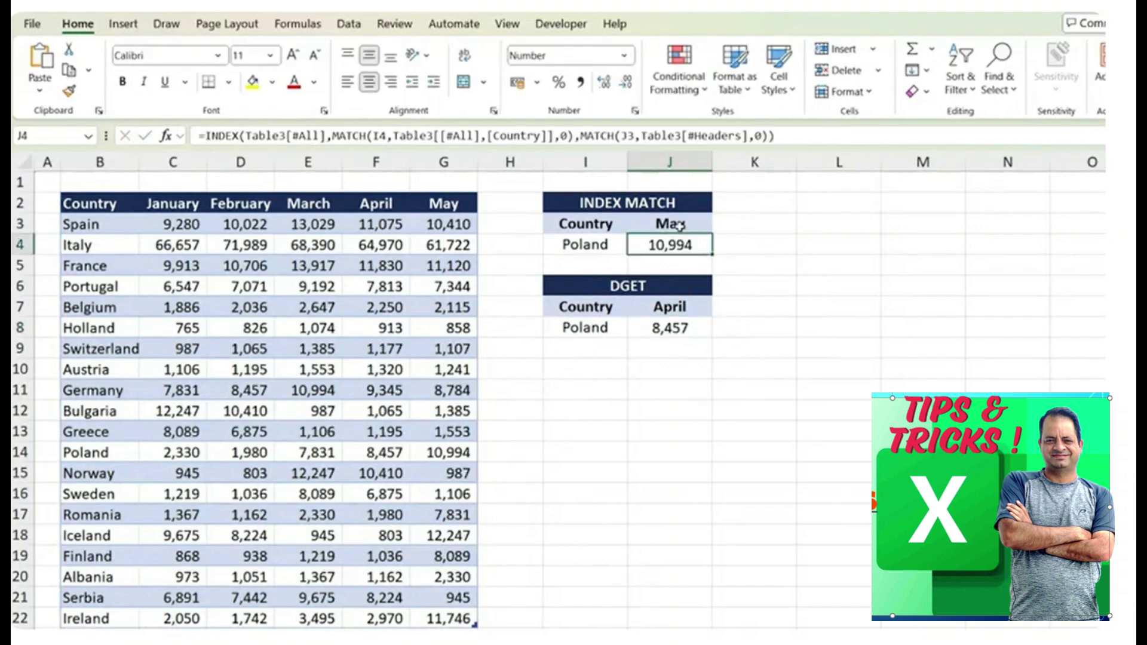
# - Change the DGET month header in J7 from April to May
pyautogui.click(660, 306)
pyautogui.write('May')
pyautogui.press('Return')
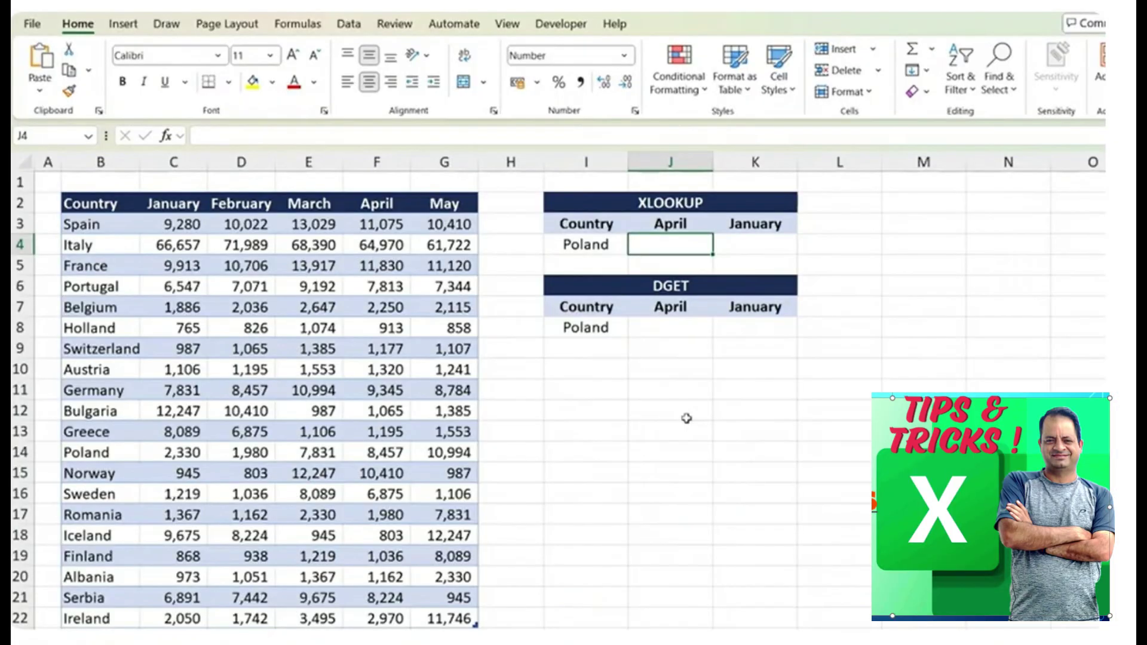
# - Start an XLOOKUP in J4 with Poland (I4) as lookup value and the Country column as lookup array
pyautogui.press('Up')
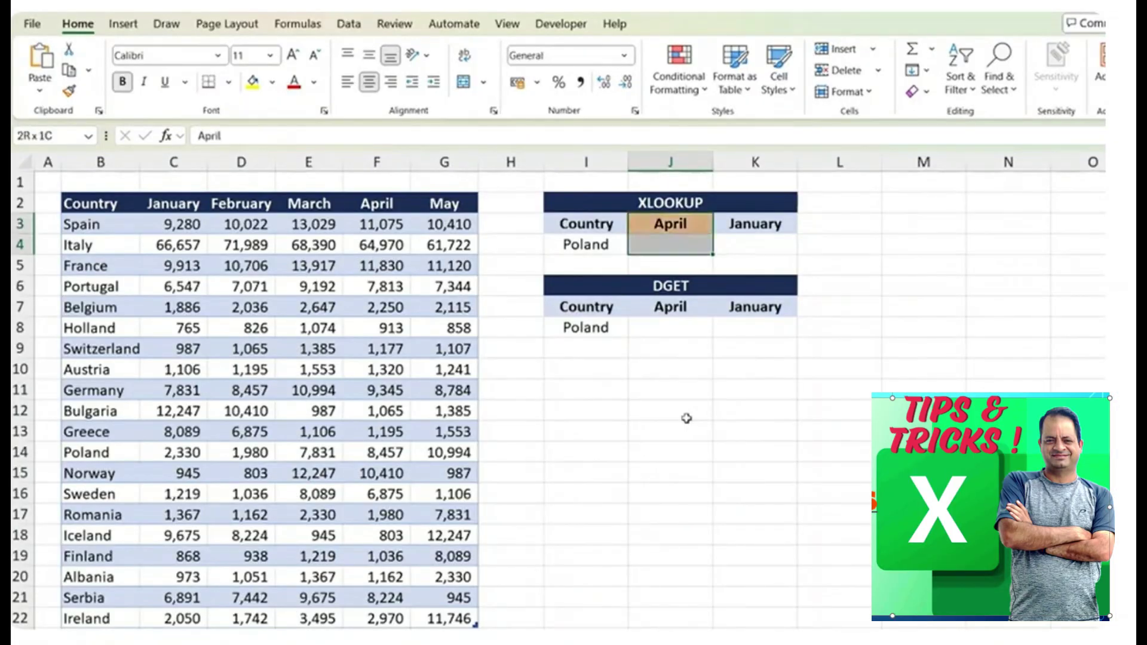
pyautogui.press('Down')
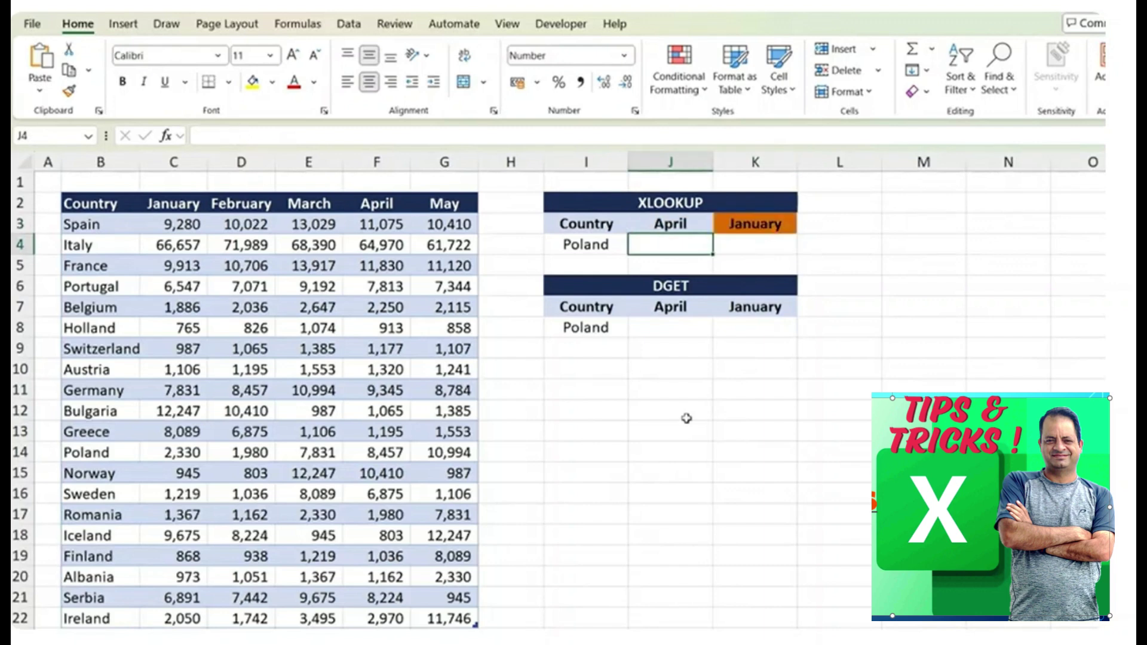
pyautogui.write('=')
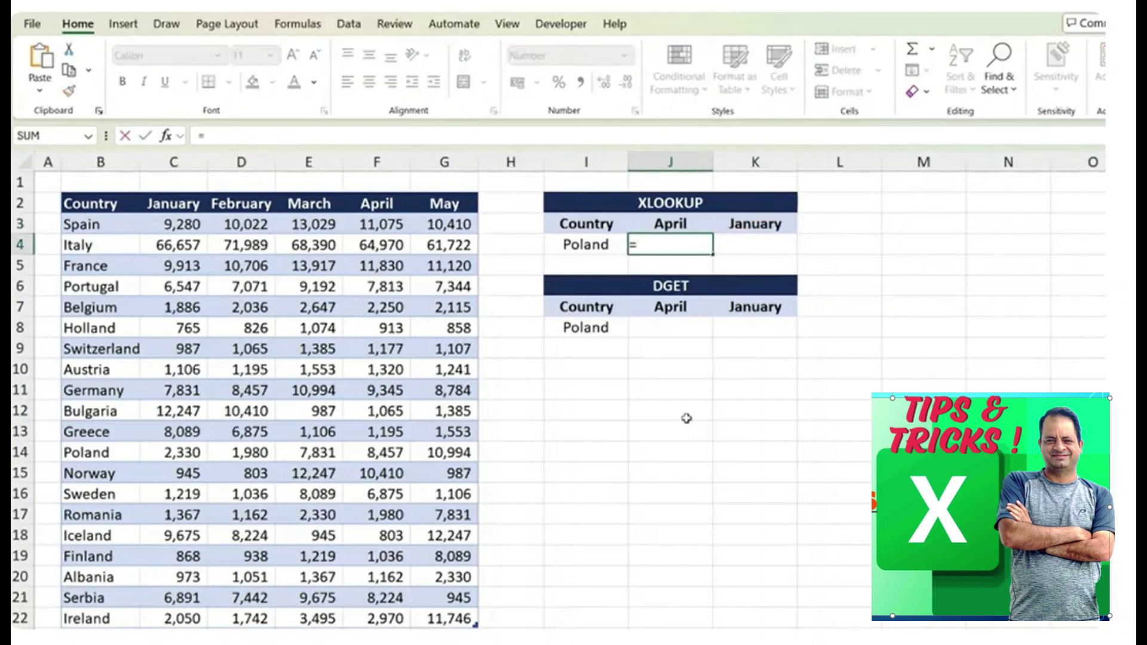
pyautogui.write('xlo')
pyautogui.press('Tab')
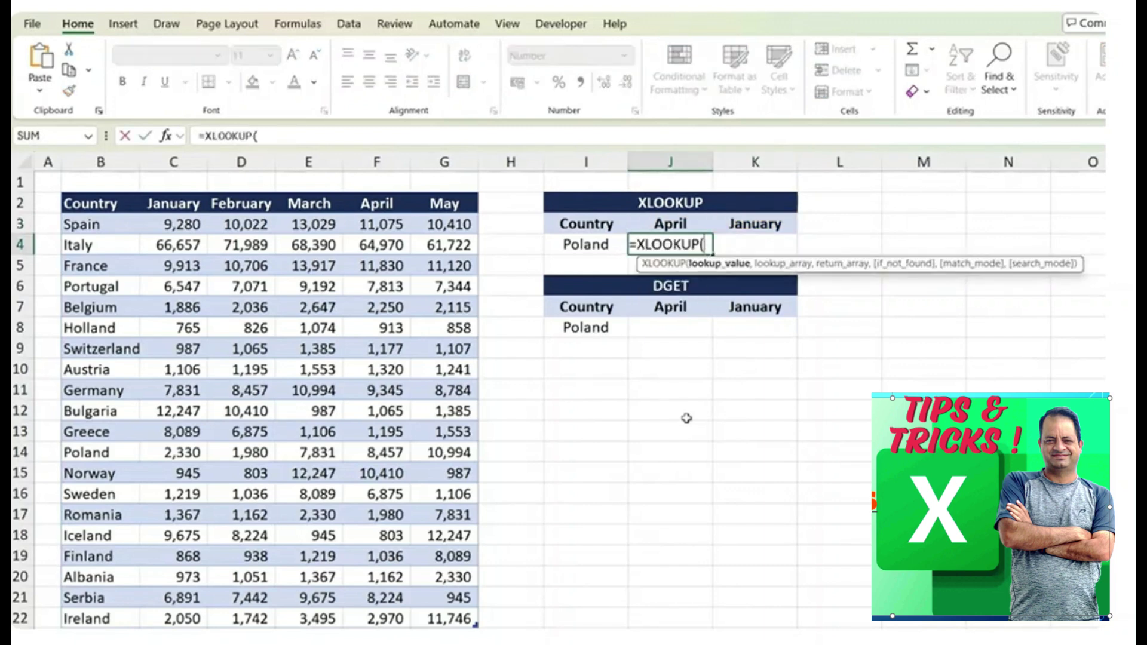
pyautogui.press('Left')
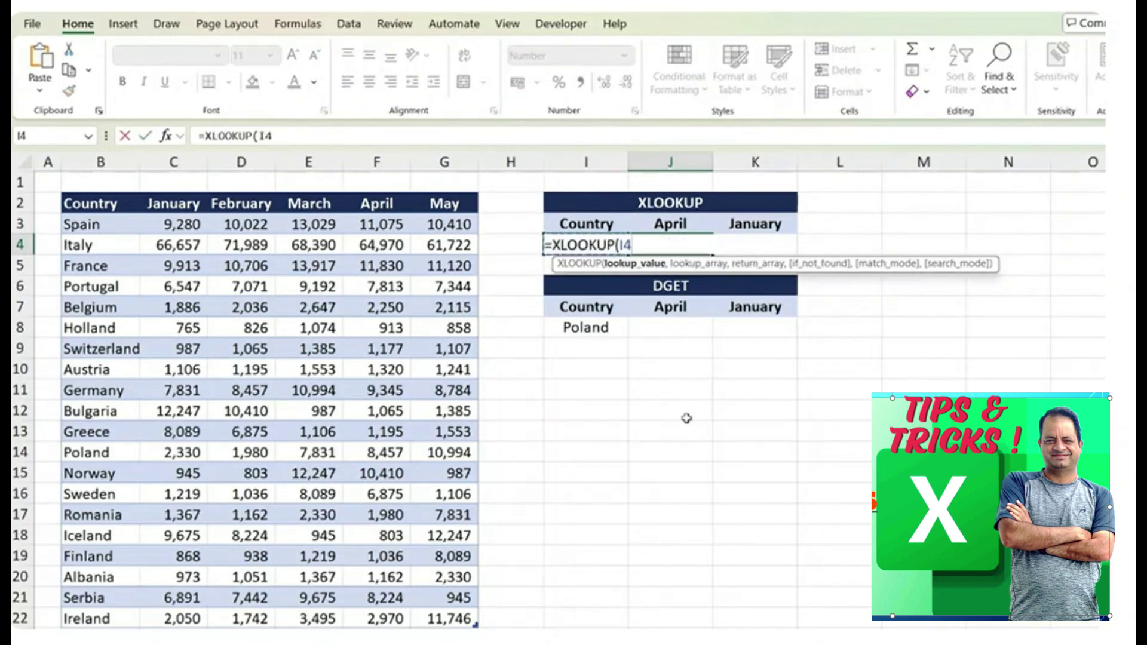
pyautogui.write(',')
pyautogui.press('Left')
pyautogui.press('Left')
pyautogui.press('Left')
pyautogui.press('Left')
pyautogui.press('Left')
pyautogui.press('Left')
pyautogui.press('Left')
pyautogui.press('Left')
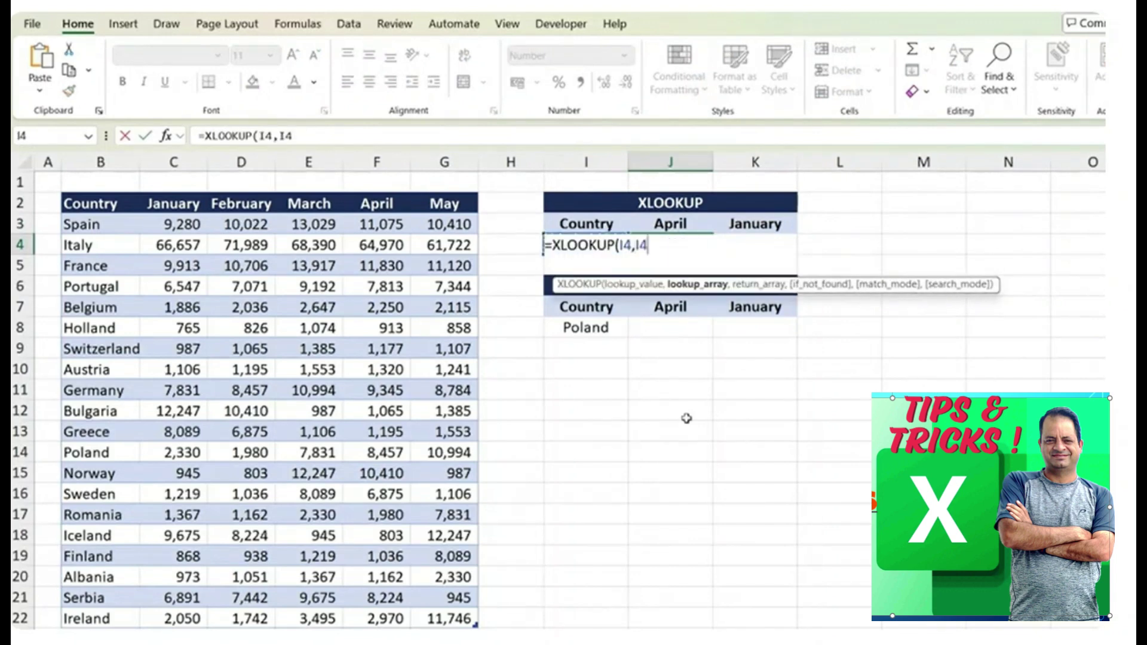
pyautogui.press('Up')
pyautogui.press('Up')
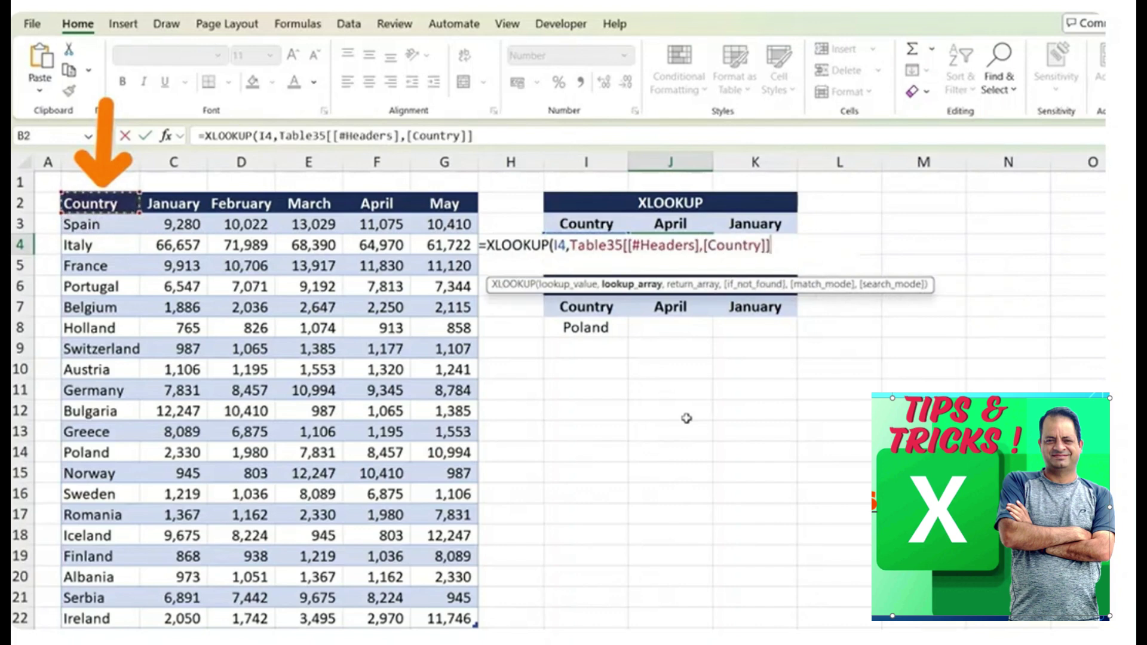
pyautogui.hotkey('ctrl', 'shift', 'Down')
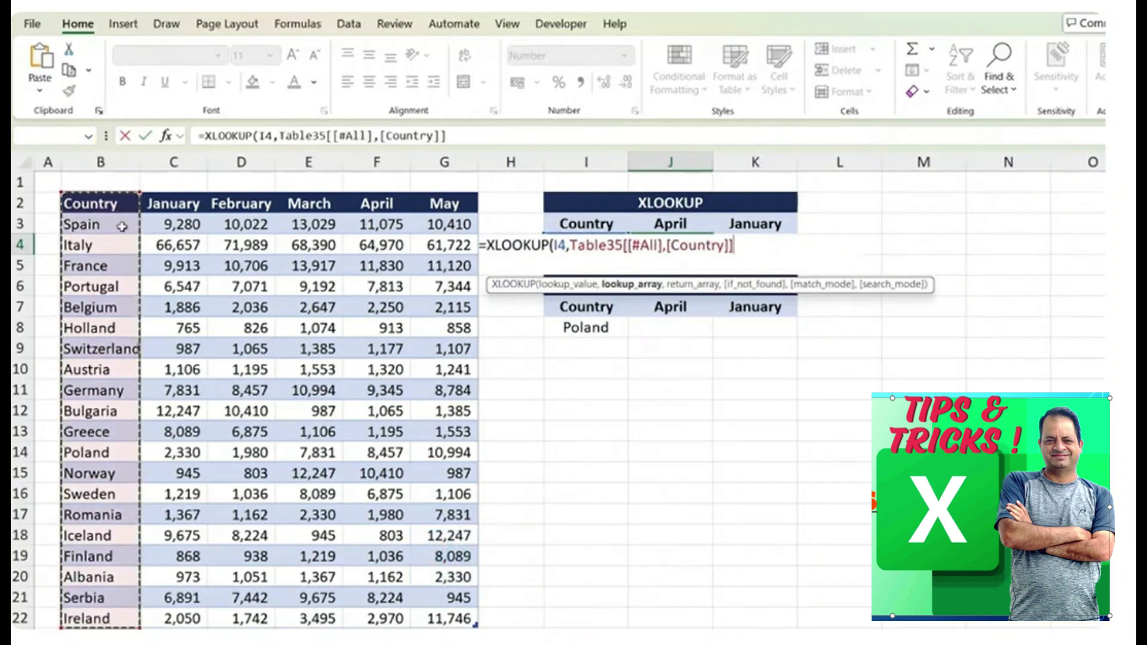
# - Use the April column as the return array, so the XLOOKUP returns 8,457
pyautogui.write(',')
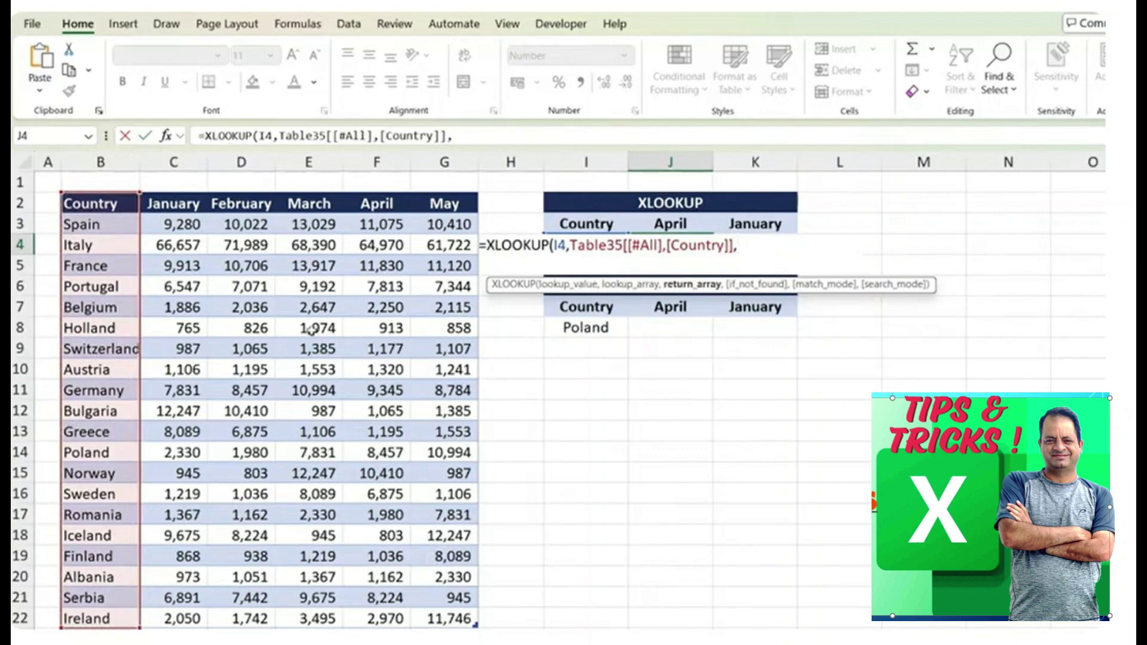
pyautogui.click(377, 206)
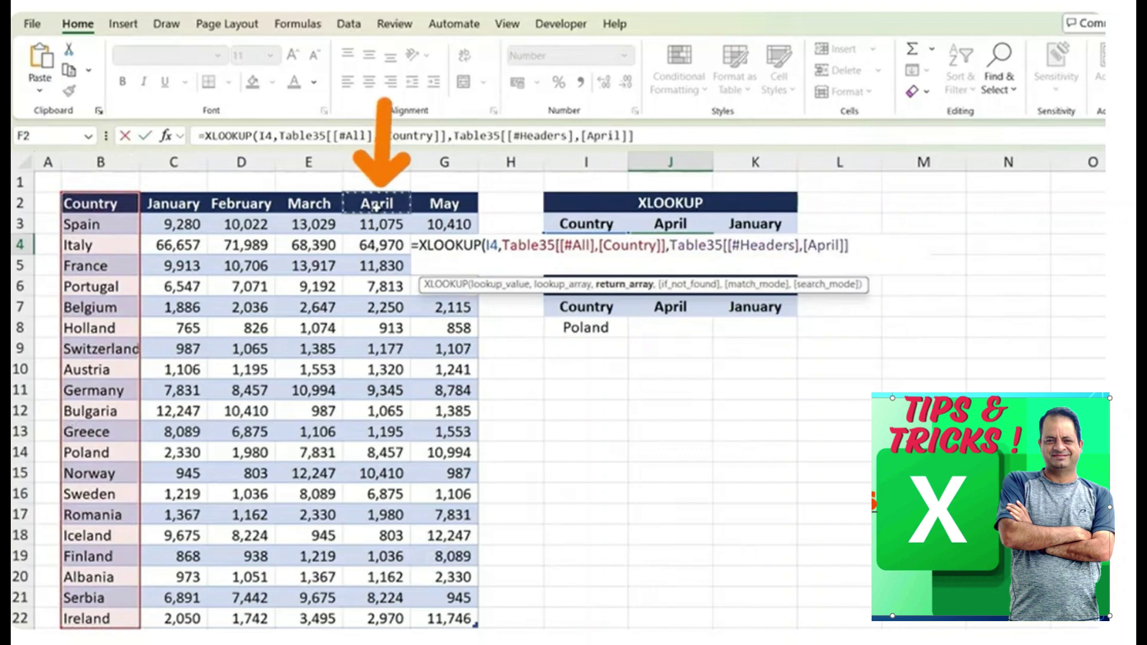
pyautogui.hotkey('ctrl', 'shift', 'Down')
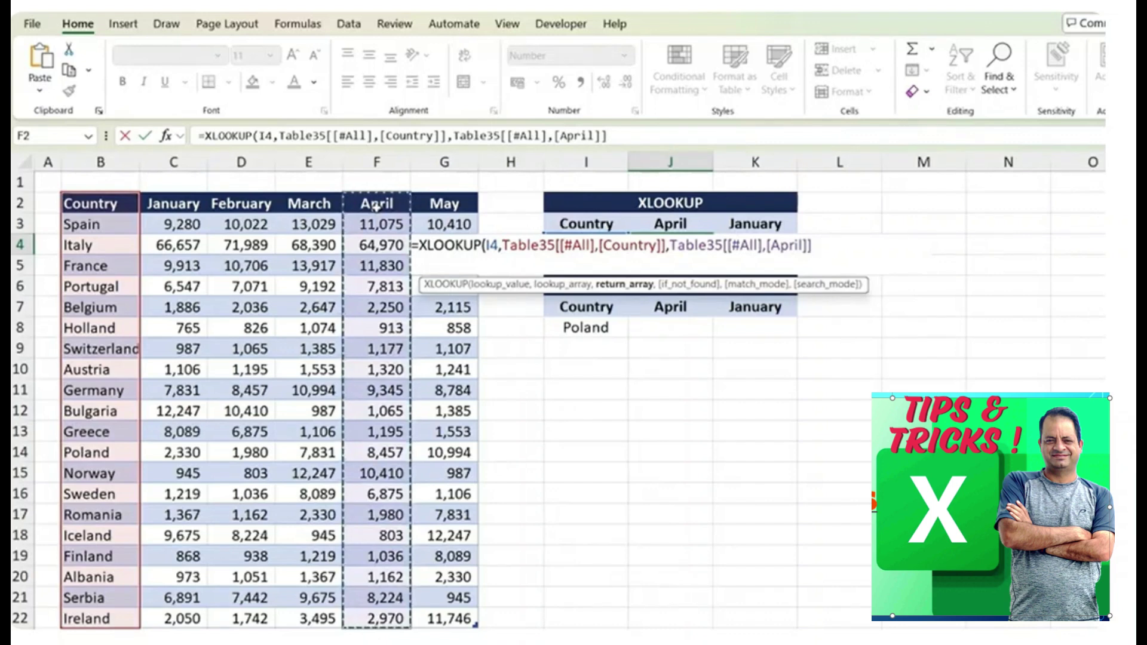
pyautogui.write(')')
pyautogui.press('Return')
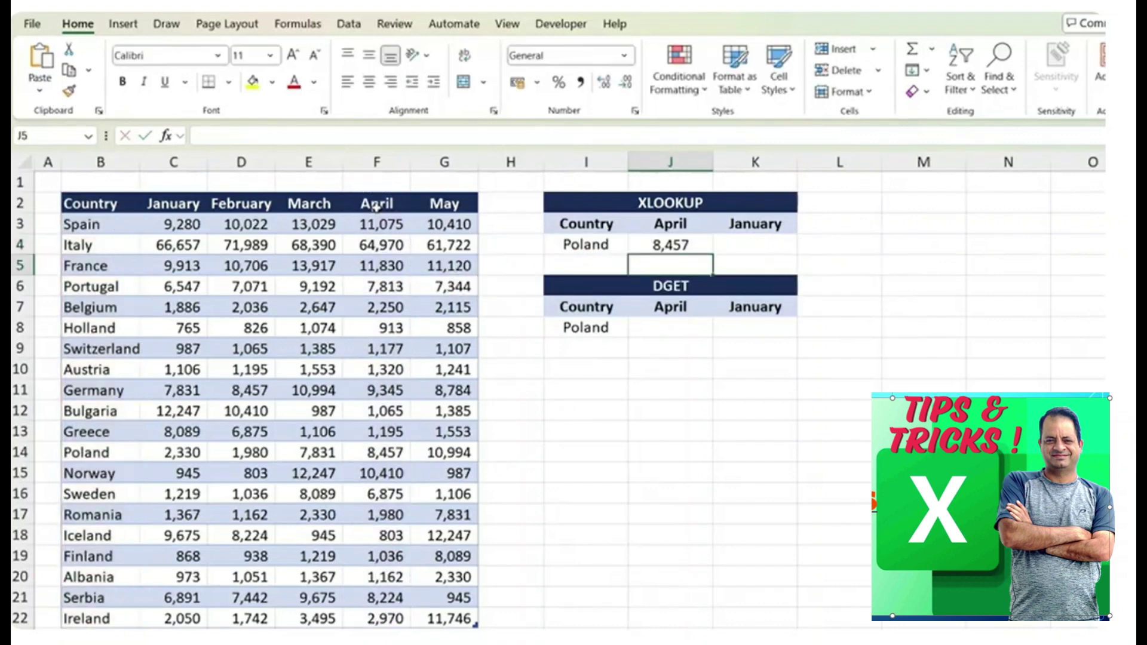
# - Enter =DGET(Table35[#All],J7,I7:I8) in J8, returning Poland's April value 8,457
pyautogui.click(634, 324)
pyautogui.write('=')
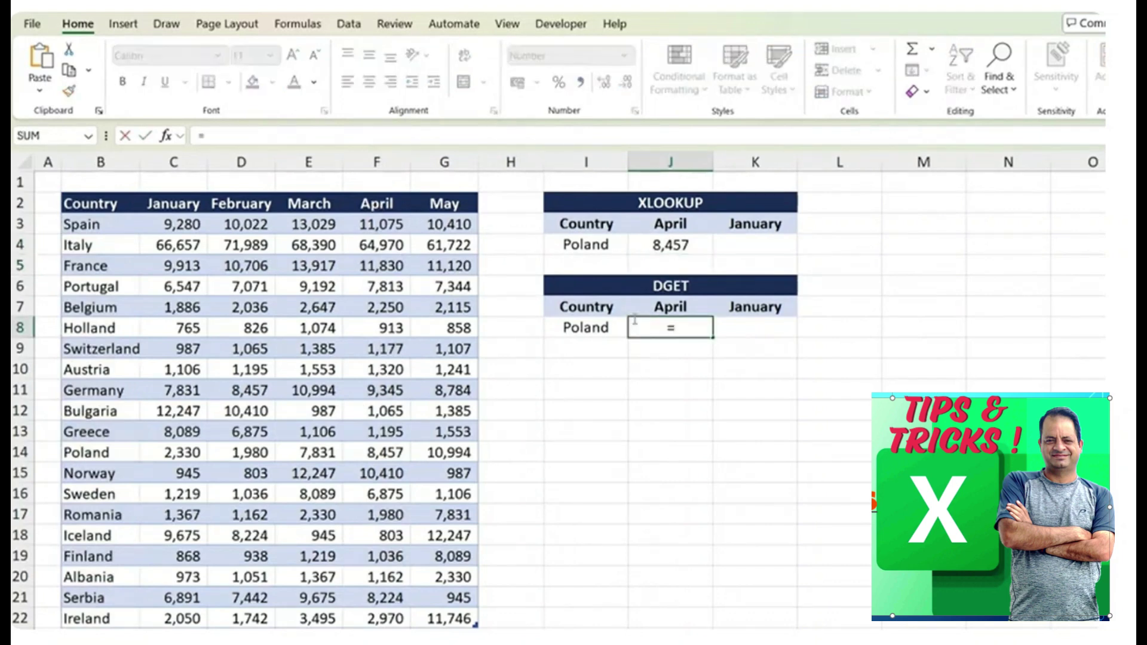
pyautogui.write('dge')
pyautogui.press('Tab')
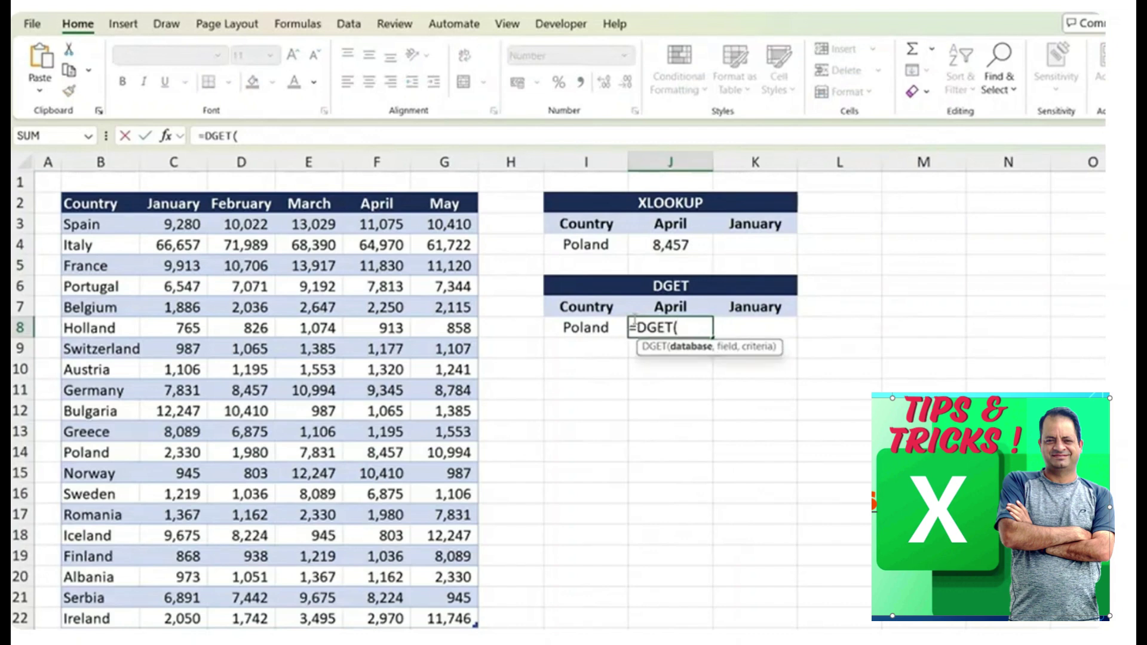
pyautogui.press('Left')
pyautogui.press('Left')
pyautogui.press('Left')
pyautogui.press('Left')
pyautogui.press('Left')
pyautogui.press('Left')
pyautogui.press('Left')
pyautogui.press('Left')
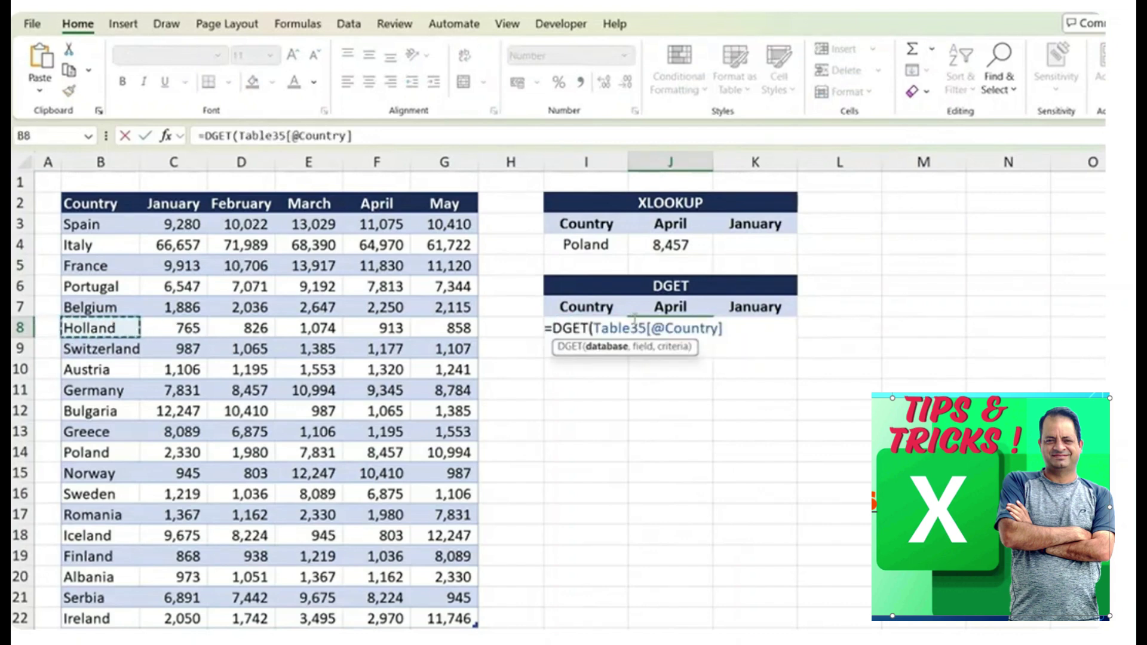
pyautogui.press('Up')
pyautogui.press('Up')
pyautogui.press('Up')
pyautogui.press('Up')
pyautogui.press('Up')
pyautogui.press('Up')
pyautogui.hotkey('ctrl', 'a')
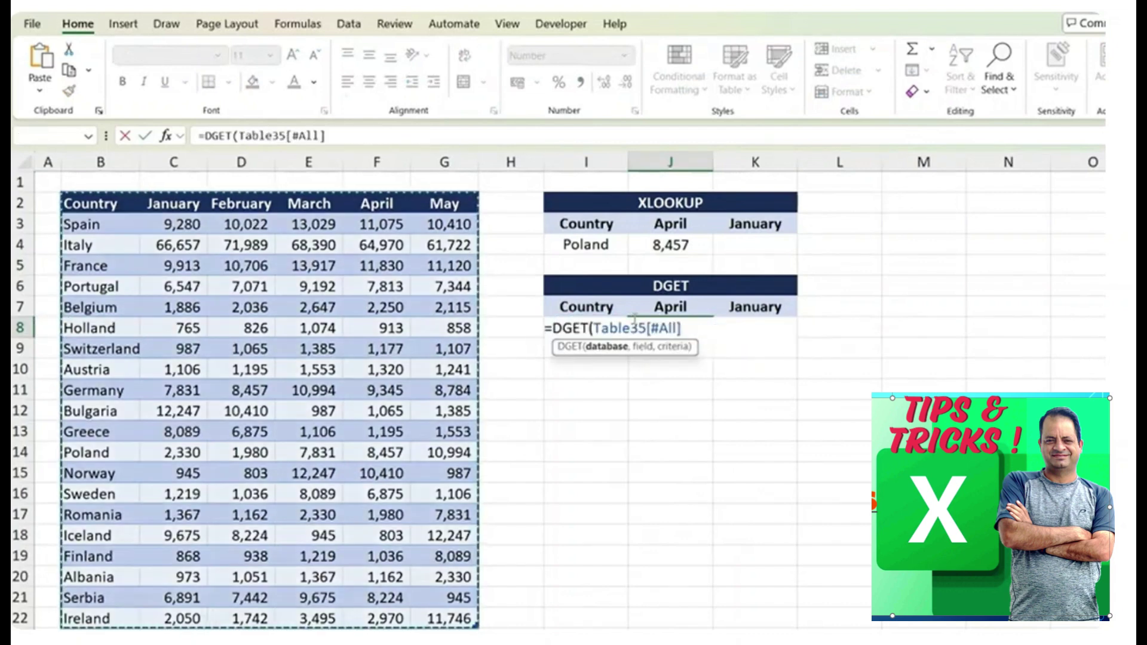
pyautogui.write(',')
pyautogui.press('Up')
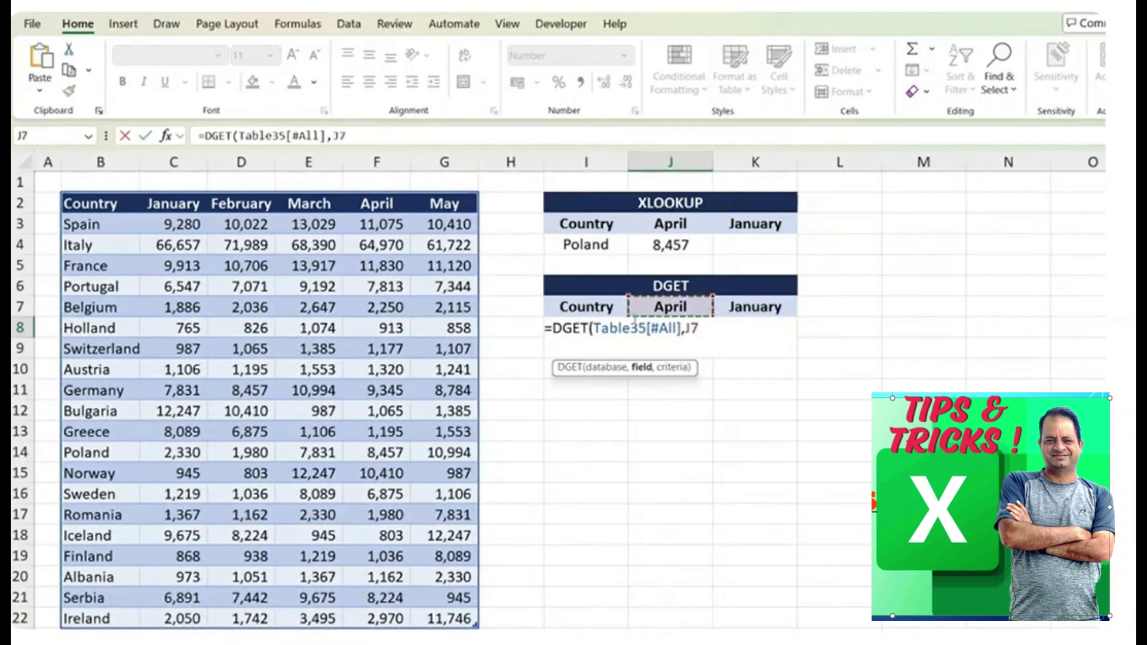
pyautogui.write(',')
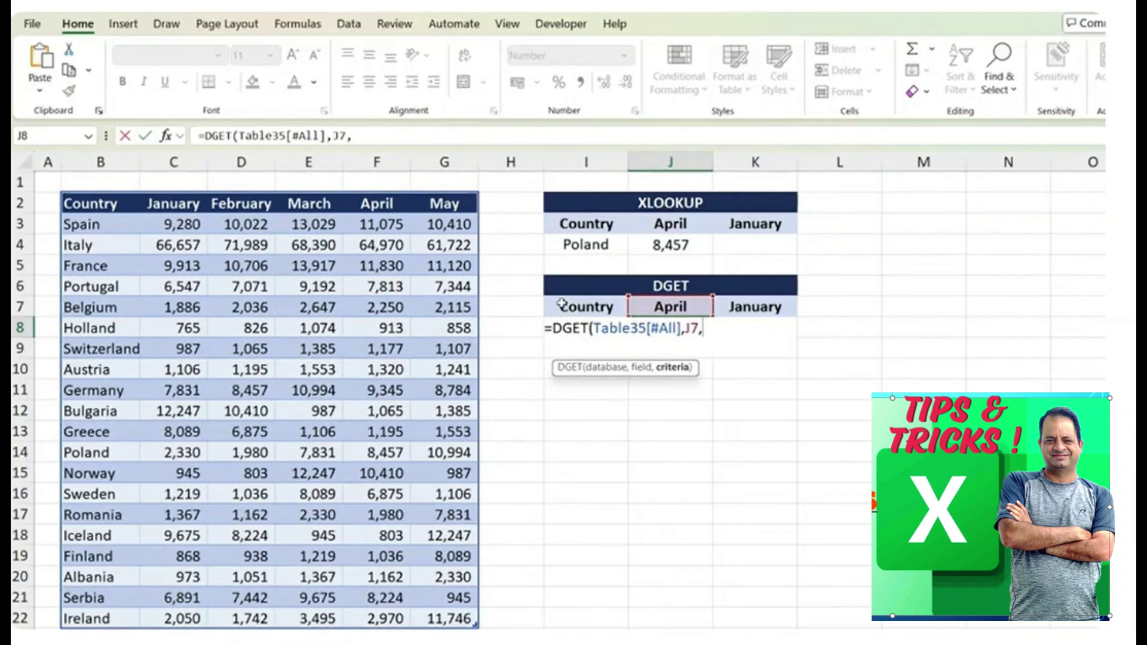
pyautogui.moveTo(562, 303); pyautogui.dragTo(569, 328)
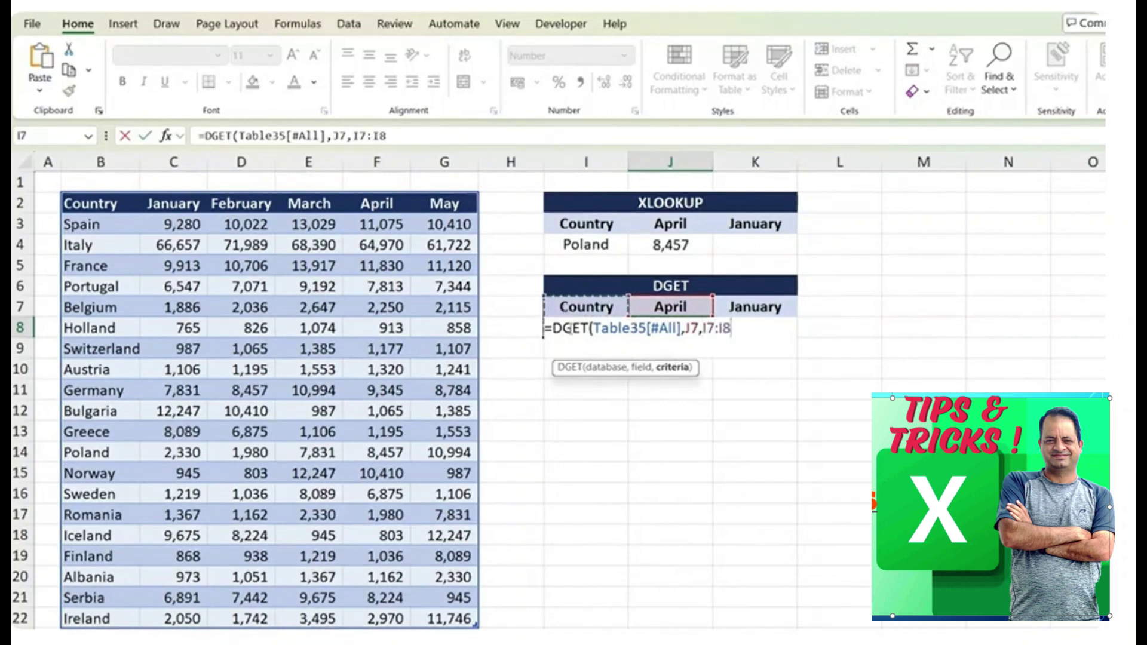
pyautogui.write(')')
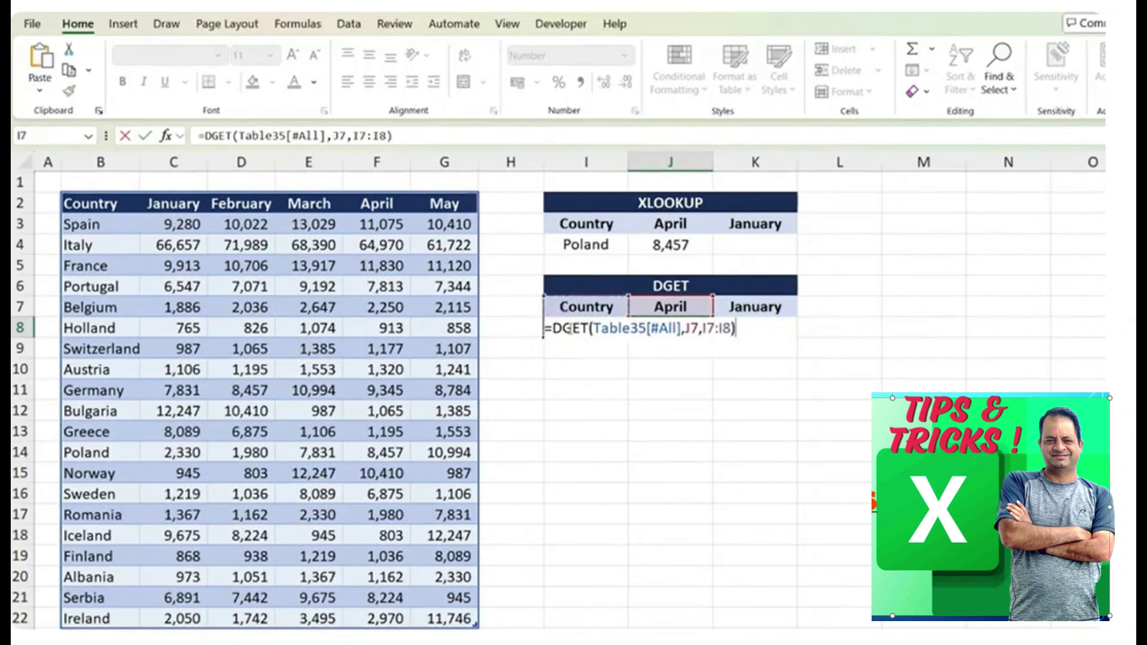
pyautogui.press('Return')
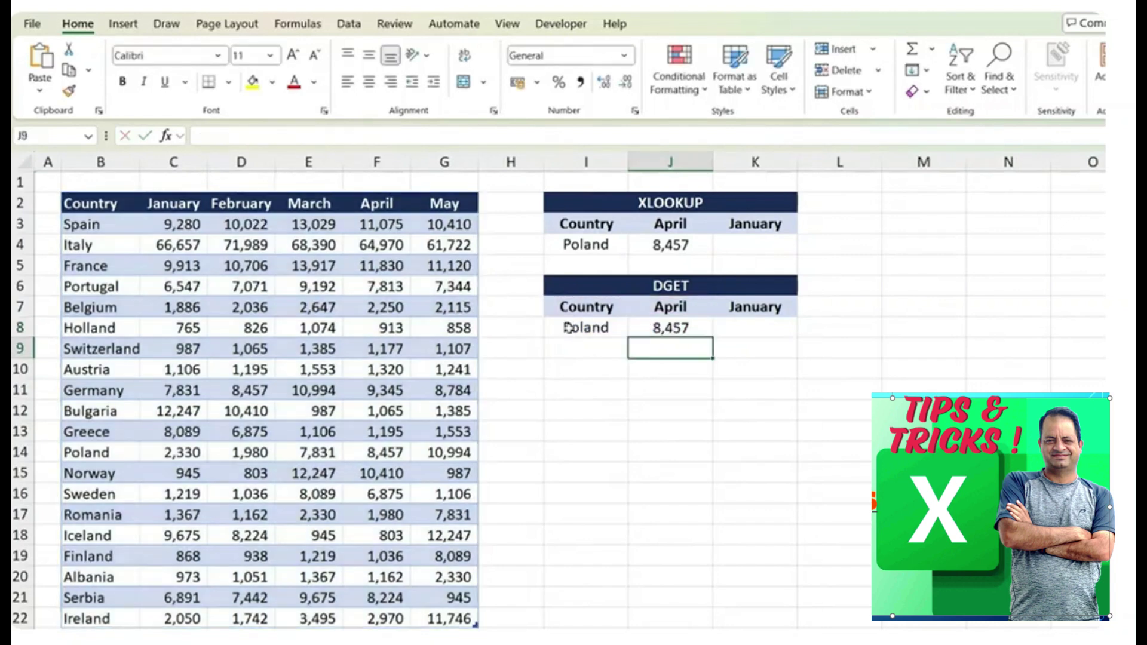
# - Make the I4 lookup value in the J4 XLOOKUP an absolute reference
pyautogui.click(665, 246)
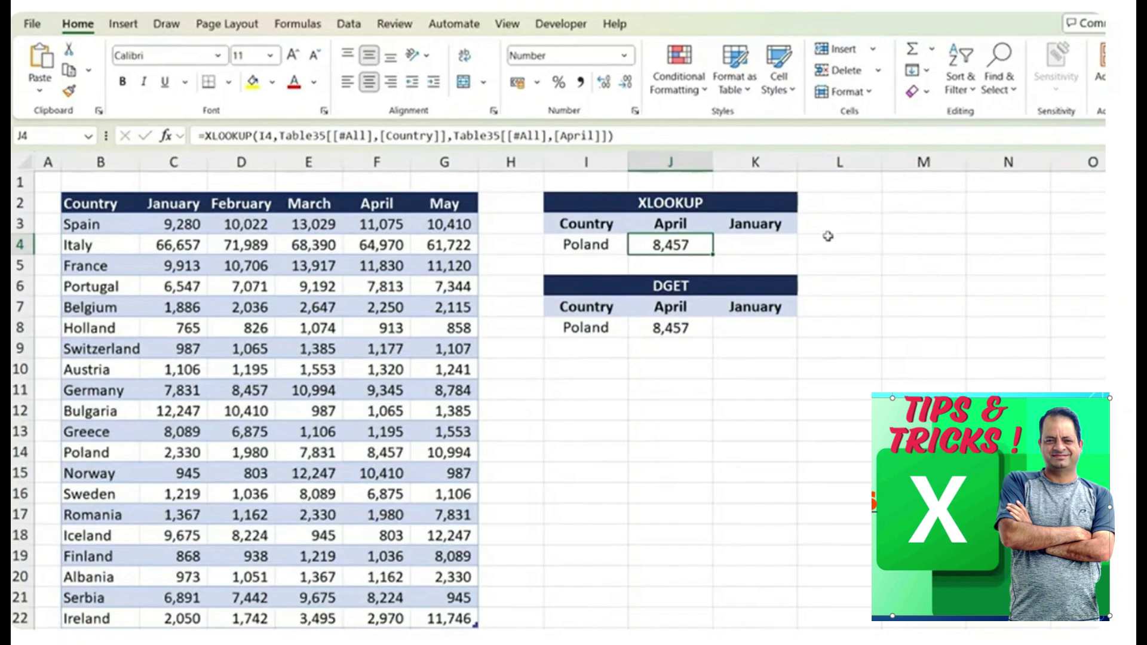
pyautogui.doubleClick(664, 245)
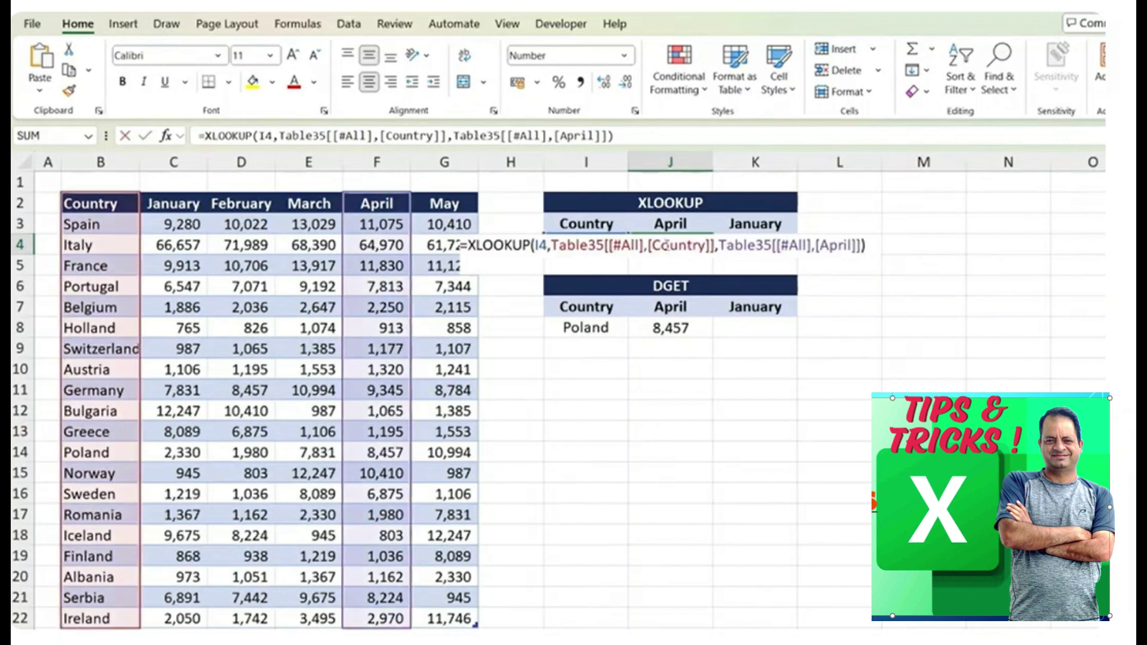
pyautogui.click(539, 246)
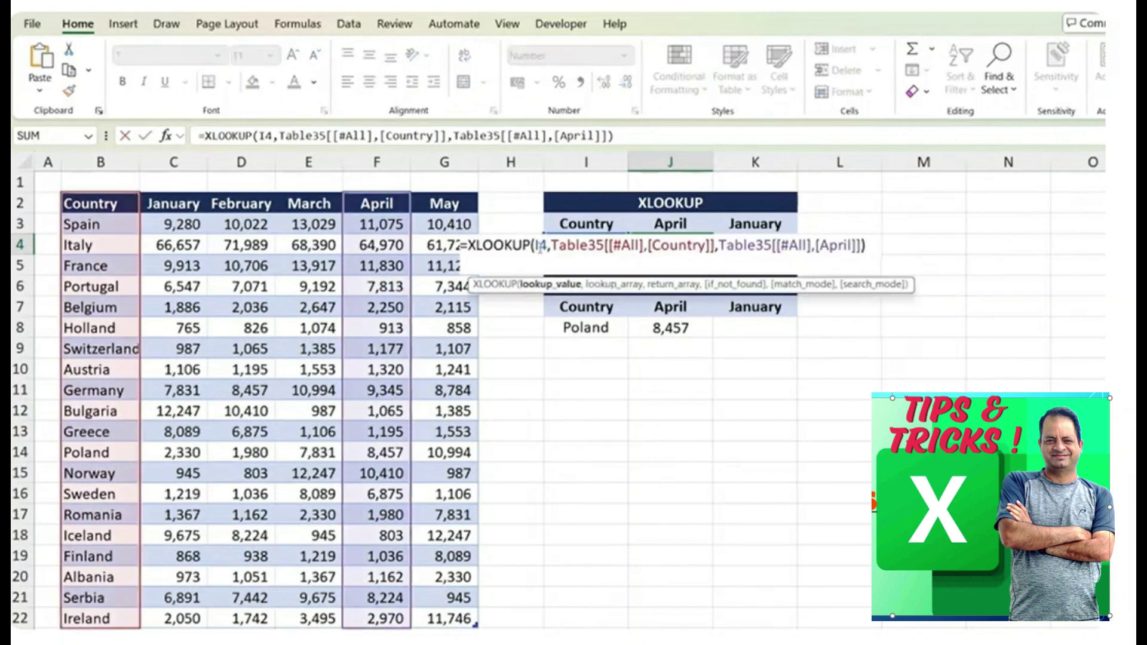
pyautogui.doubleClick(539, 246)
pyautogui.press('F4')
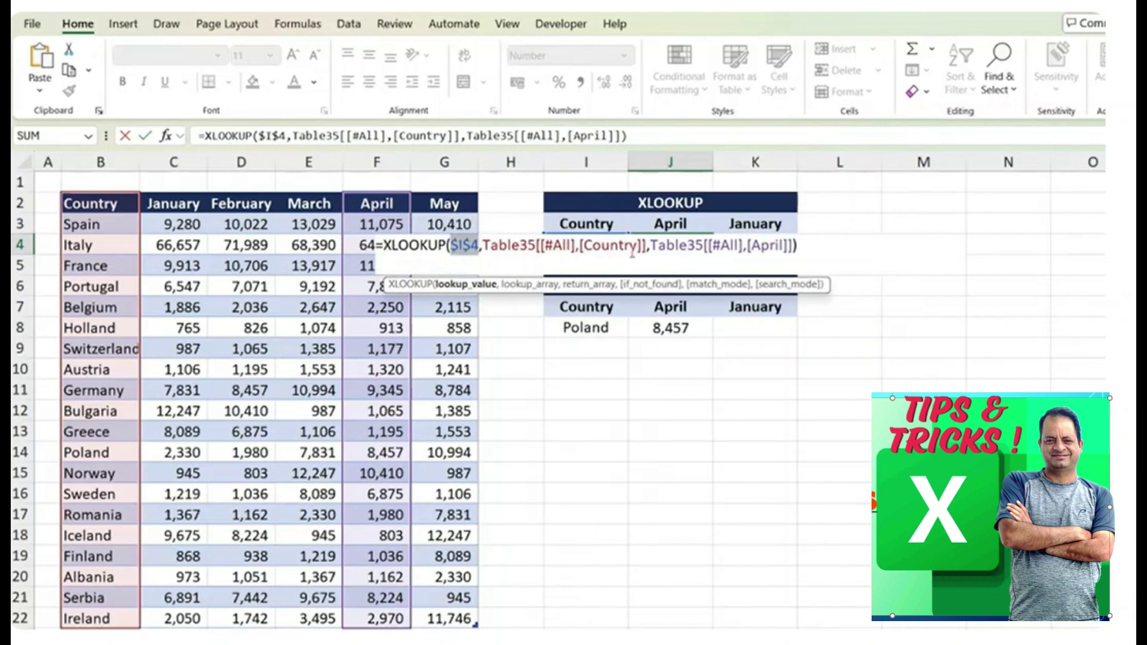
pyautogui.hotkey('ctrl', 'Return')
# - Copy the XLOOKUP into K4 and swap its return array to the January column, giving 2,330
pyautogui.hotkey('ctrl', 'c')
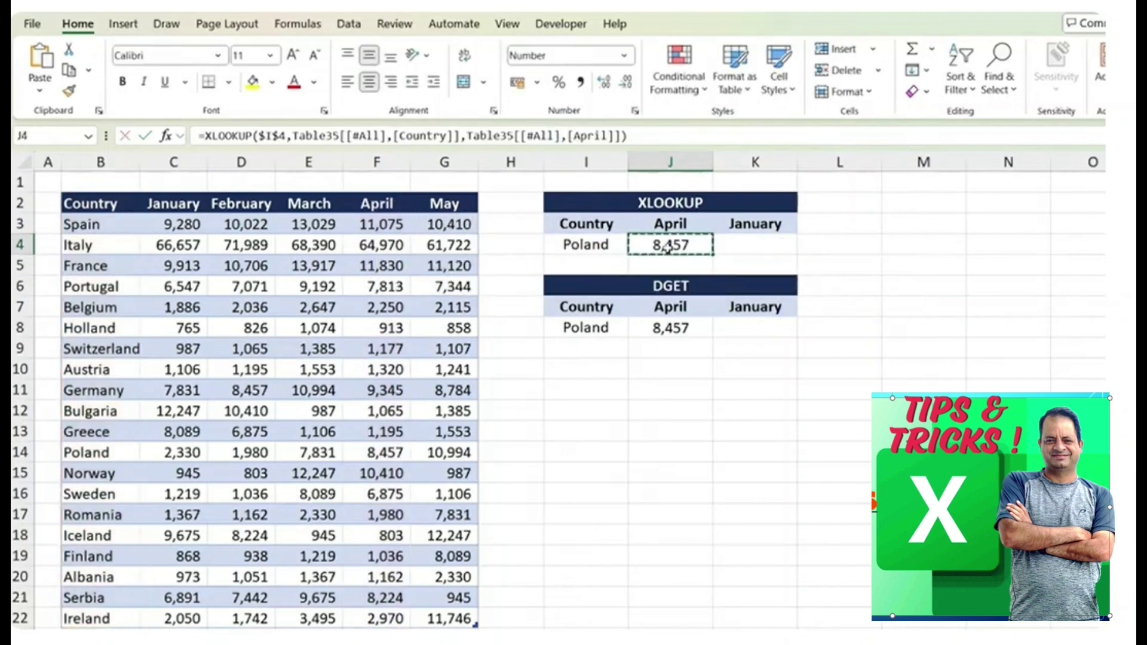
pyautogui.press('Right')
pyautogui.hotkey('ctrl', 'v')
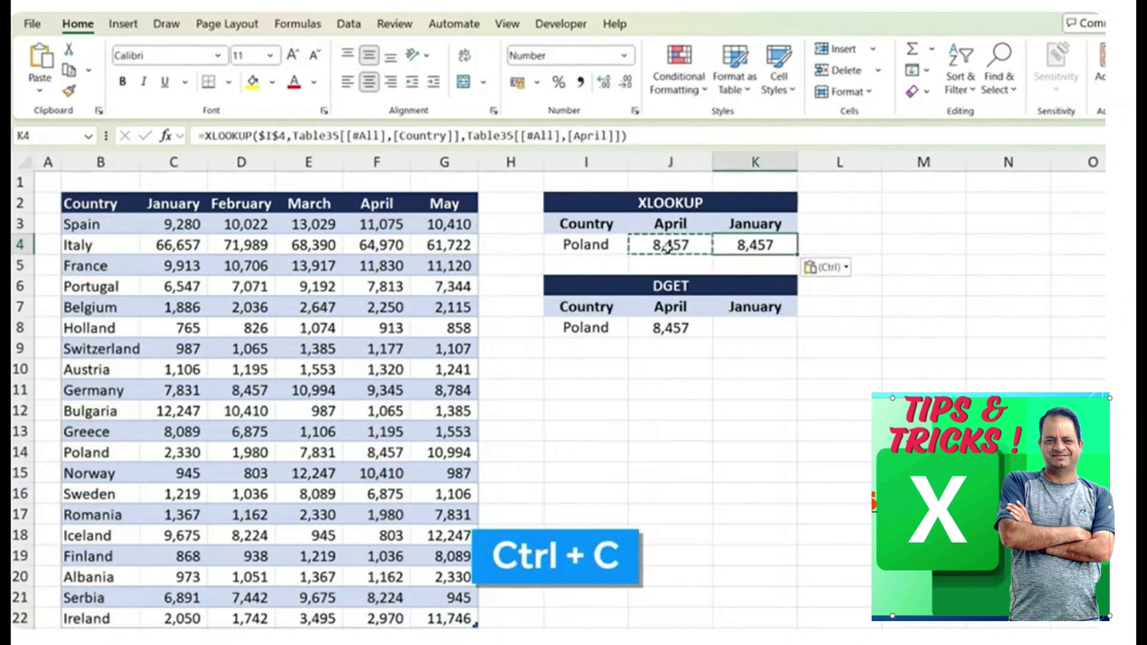
pyautogui.doubleClick(772, 244)
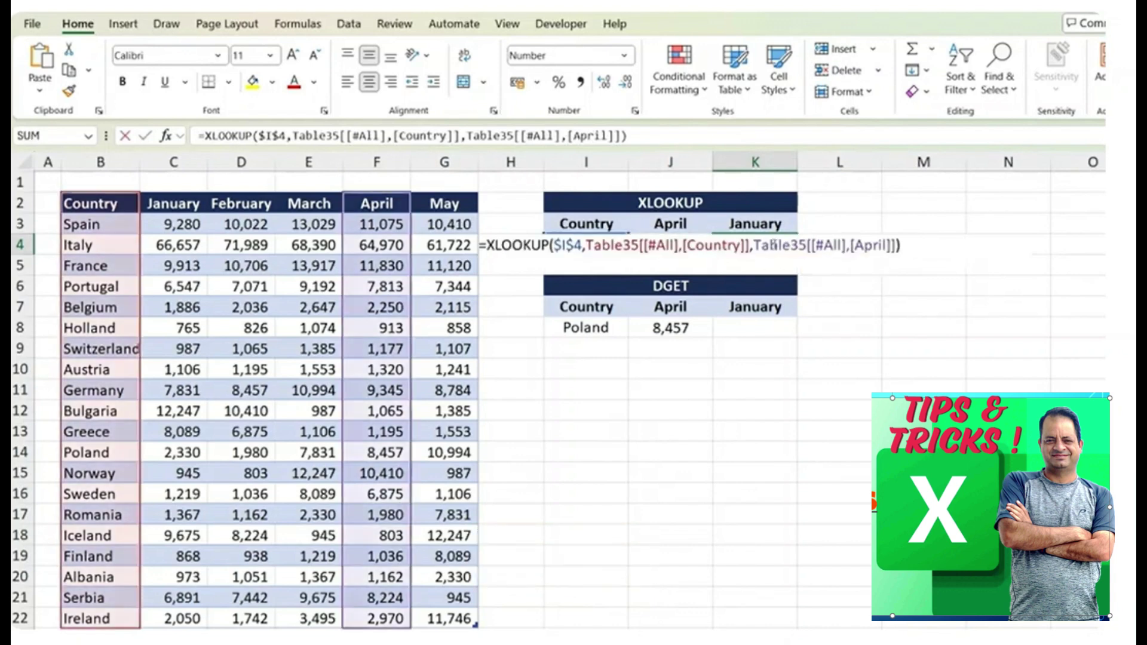
pyautogui.click(756, 245)
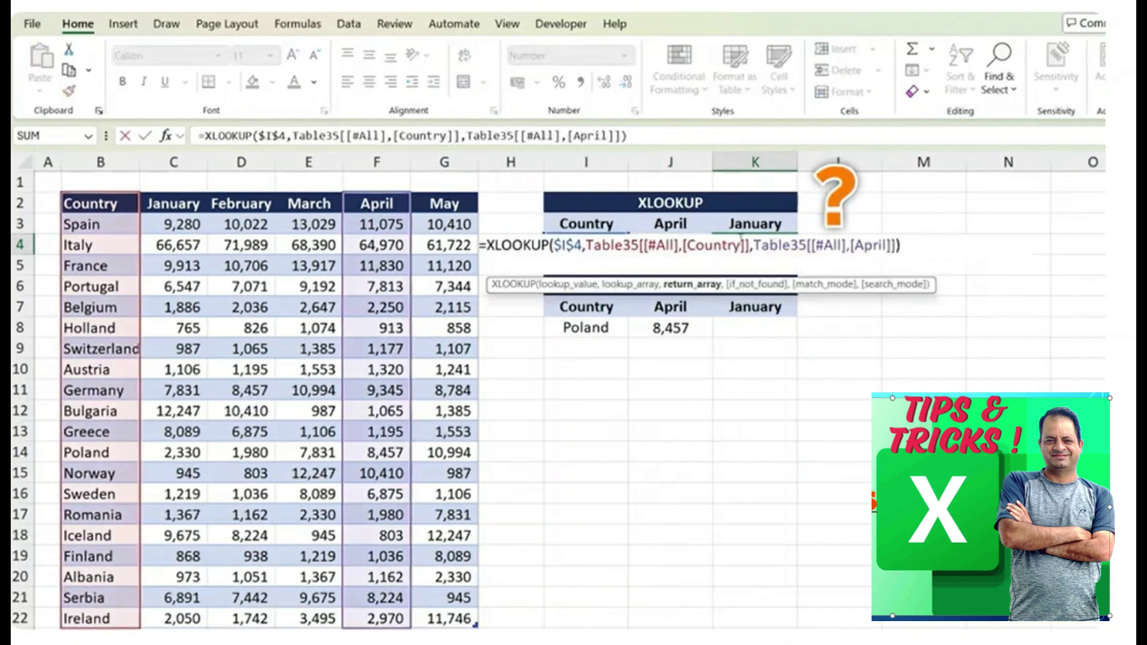
pyautogui.moveTo(757, 242); pyautogui.dragTo(883, 238)
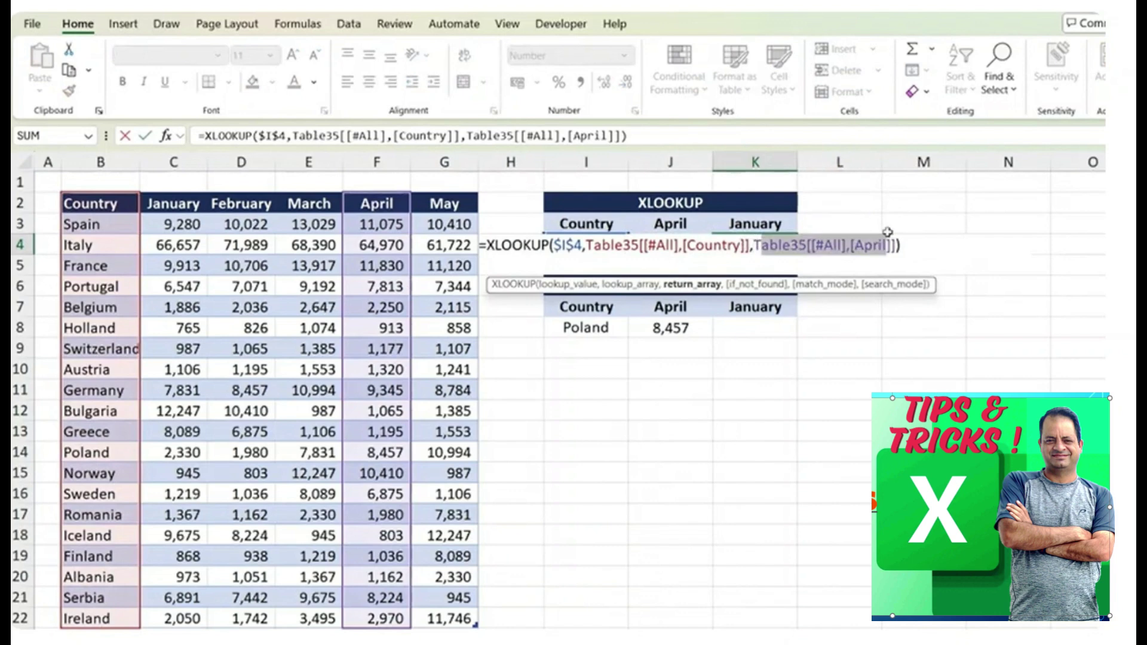
pyautogui.moveTo(754, 244); pyautogui.dragTo(895, 244)
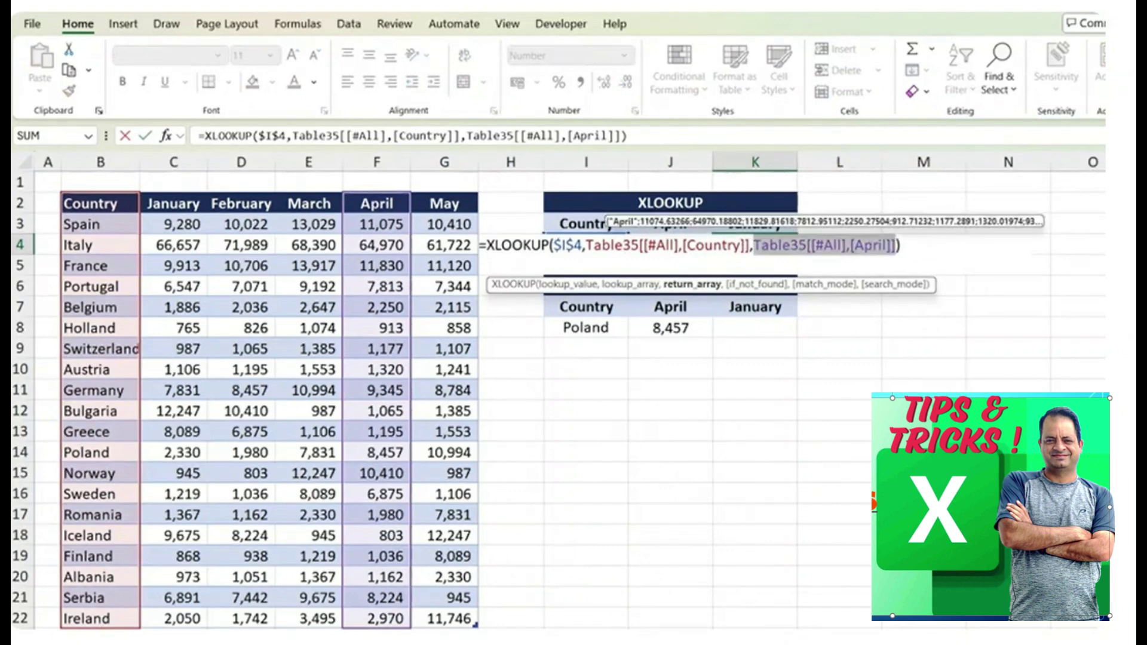
pyautogui.press('BackSpace')
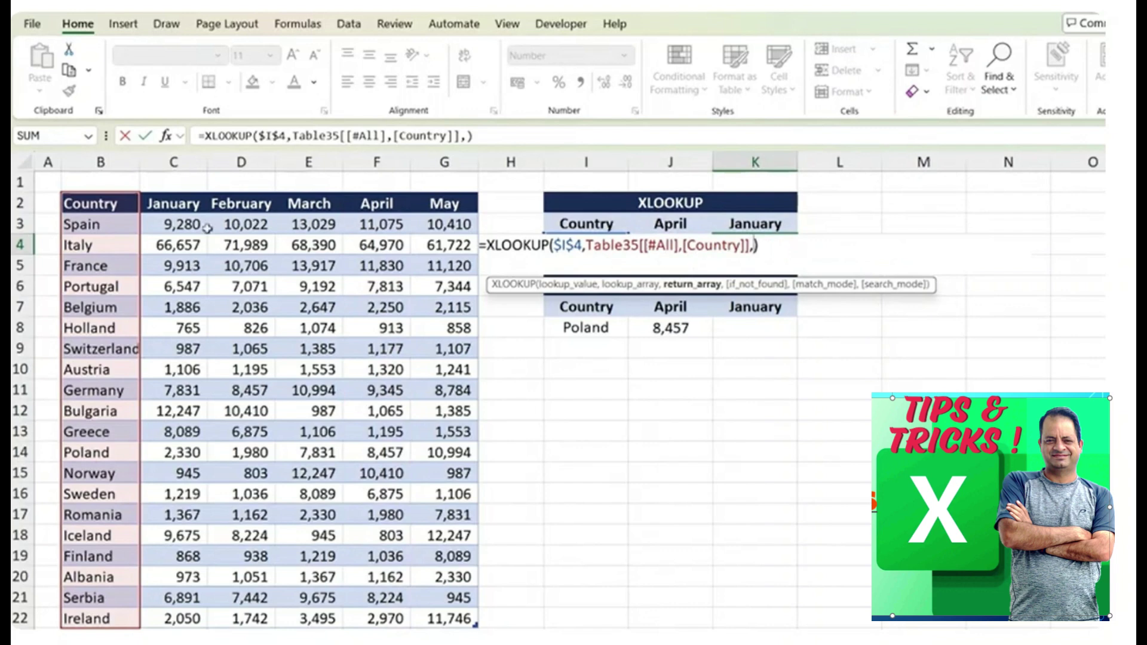
pyautogui.moveTo(180, 206); pyautogui.dragTo(173, 618)
pyautogui.press('Return')
pyautogui.press('Up')
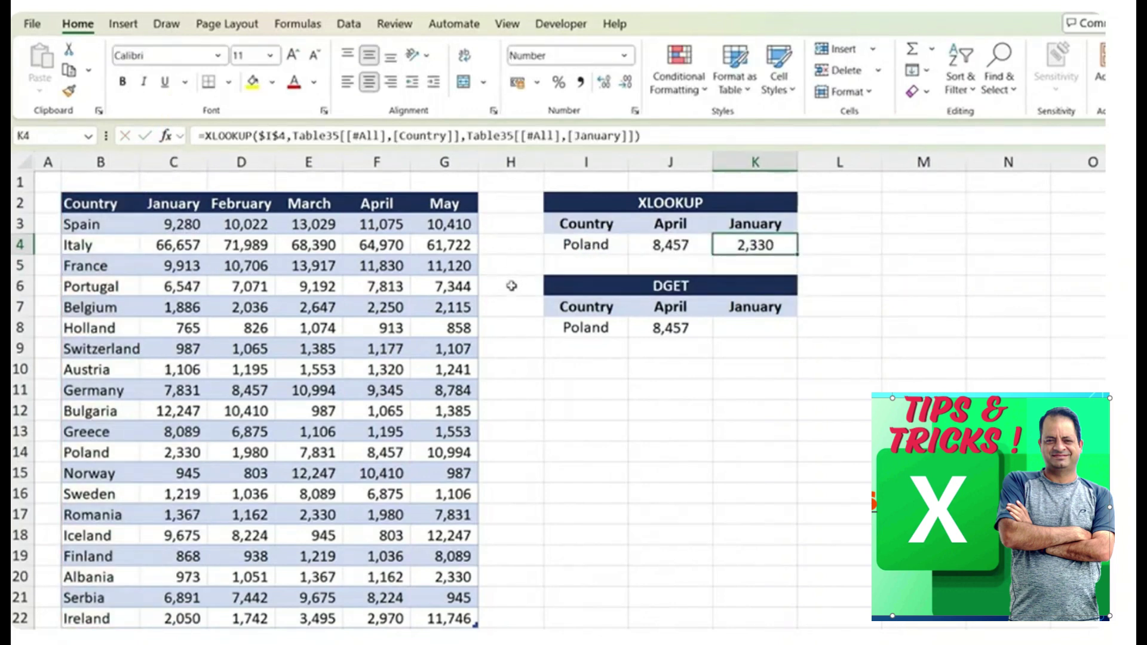
pyautogui.press('Down')
pyautogui.press('Down')
pyautogui.press('Down')
pyautogui.press('Down')
# - Make the DGET criteria range I7:I8 absolute in J8's formula
pyautogui.press('Left')
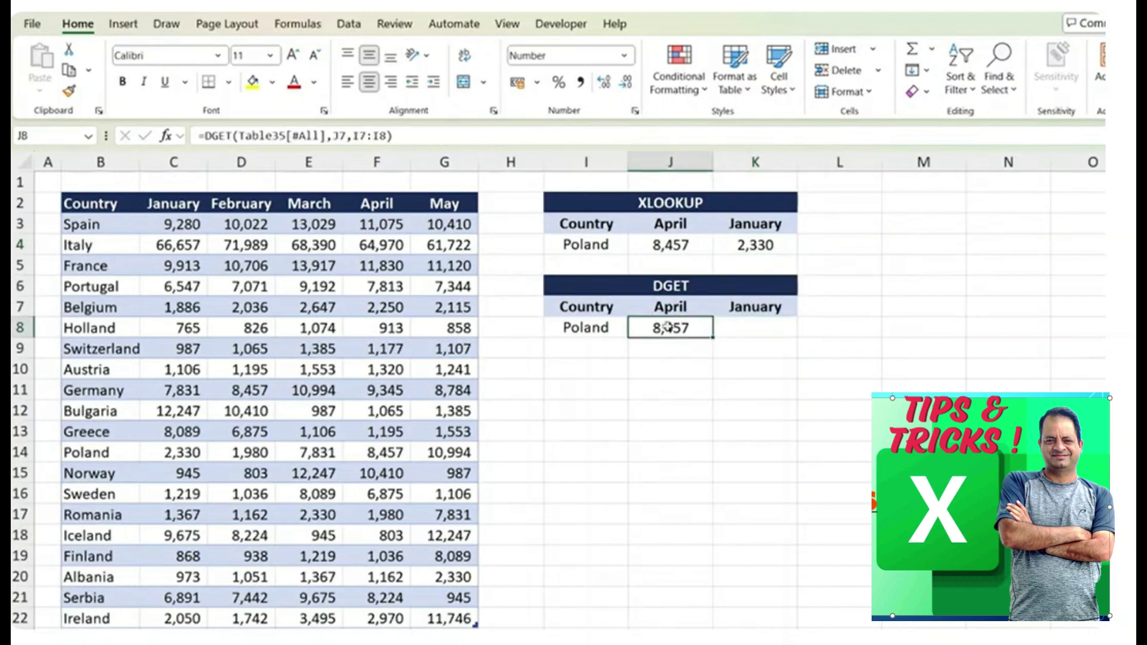
pyautogui.doubleClick(671, 328)
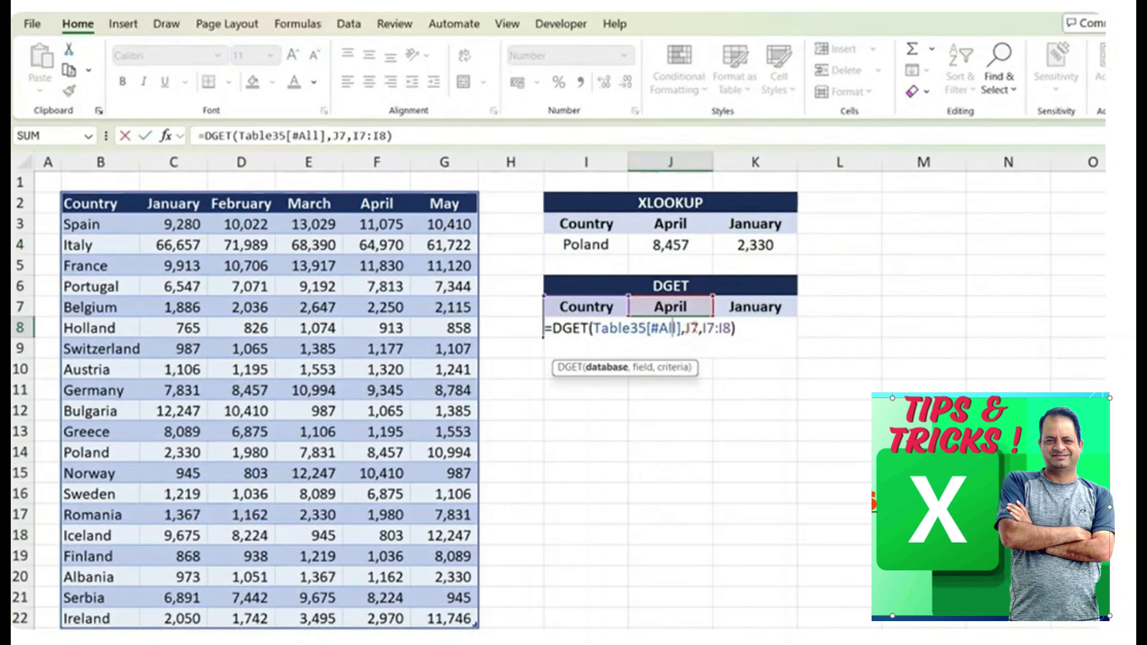
pyautogui.moveTo(703, 328); pyautogui.dragTo(731, 327)
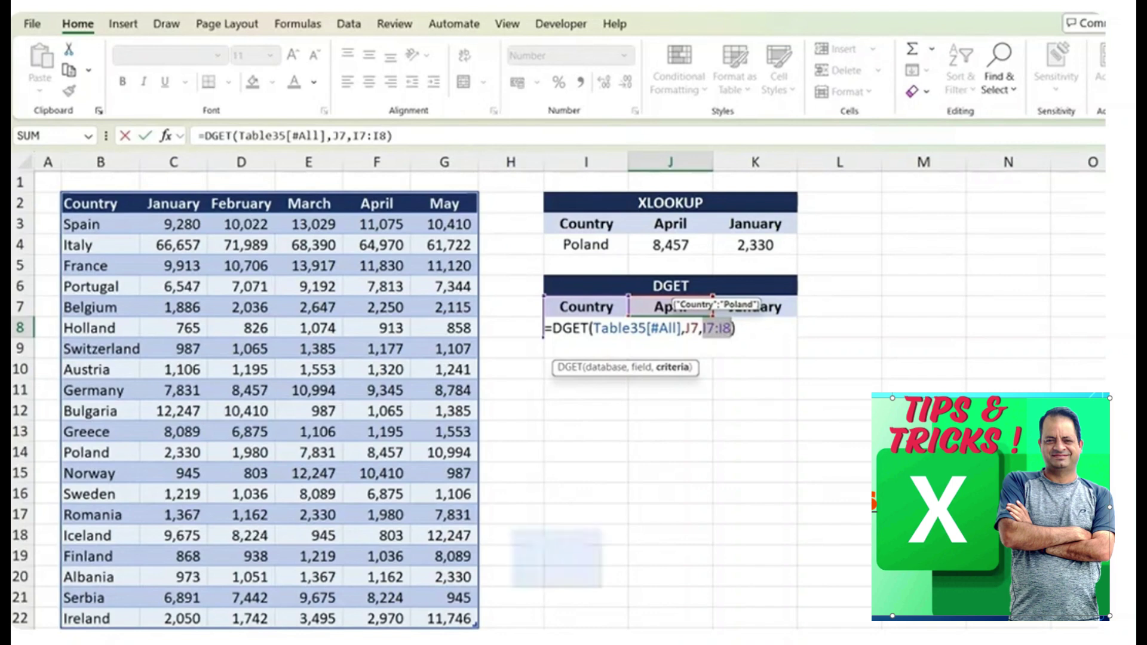
pyautogui.press('F4')
pyautogui.press('Return')
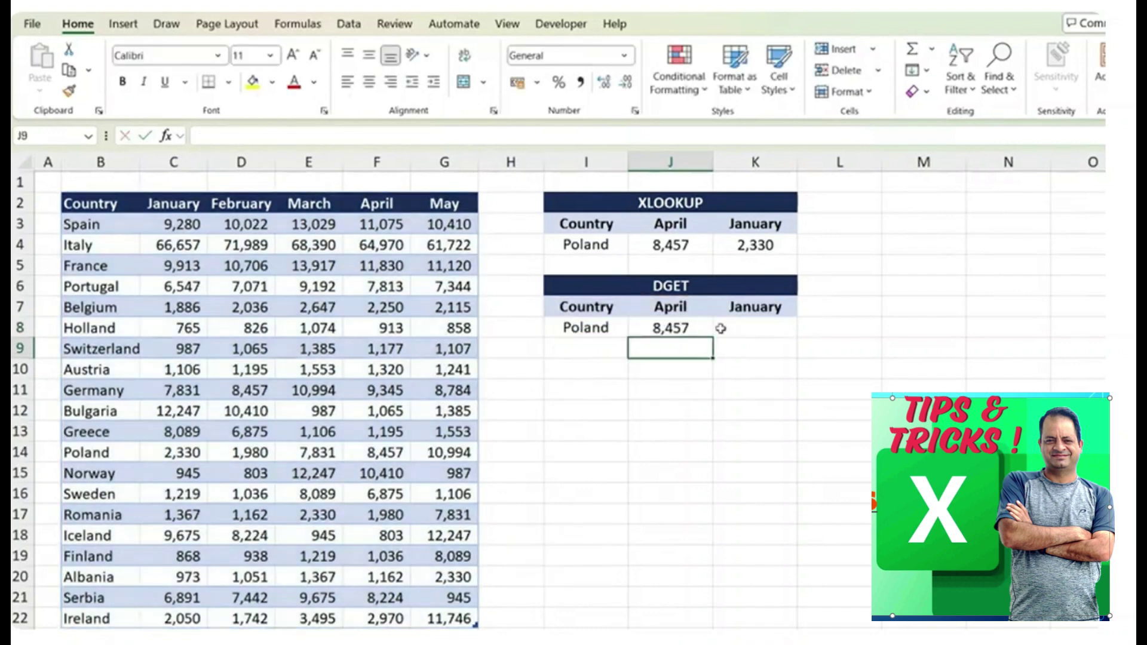
# - Fill J8's DGET formula right into K8, returning Poland's January value 2,330
pyautogui.press('Up')
pyautogui.moveTo(715, 339); pyautogui.dragTo(768, 340)
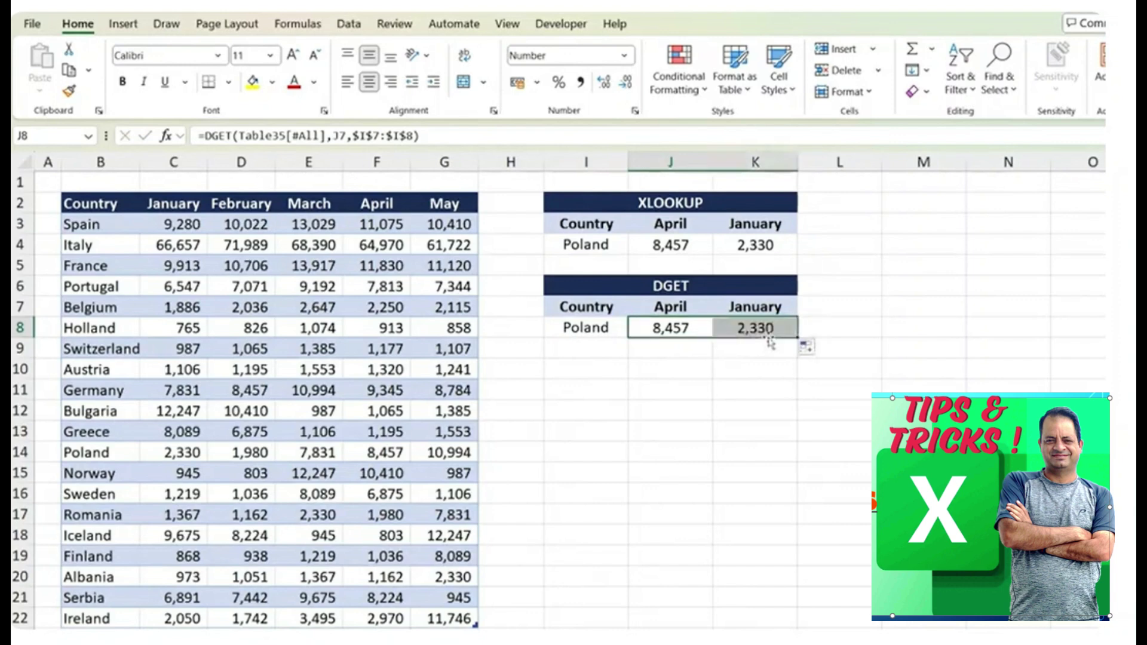
pyautogui.click(771, 341)
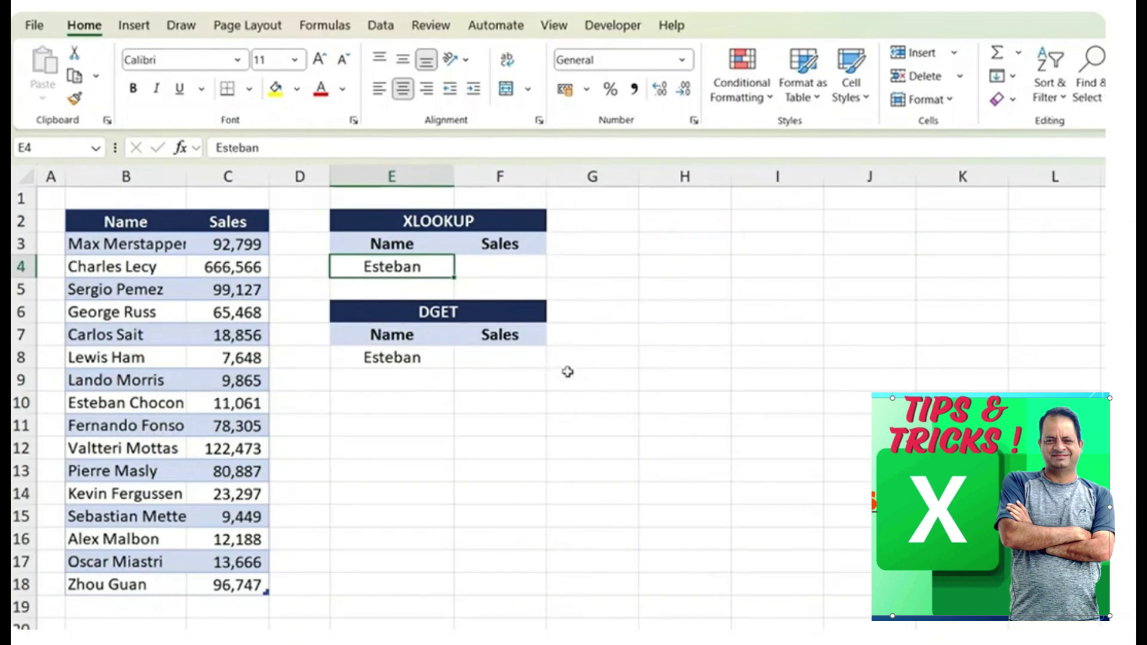
# - Start an XLOOKUP in F4 with E4&"*" as lookup value, returning from the table's Sales column
pyautogui.click(490, 359)
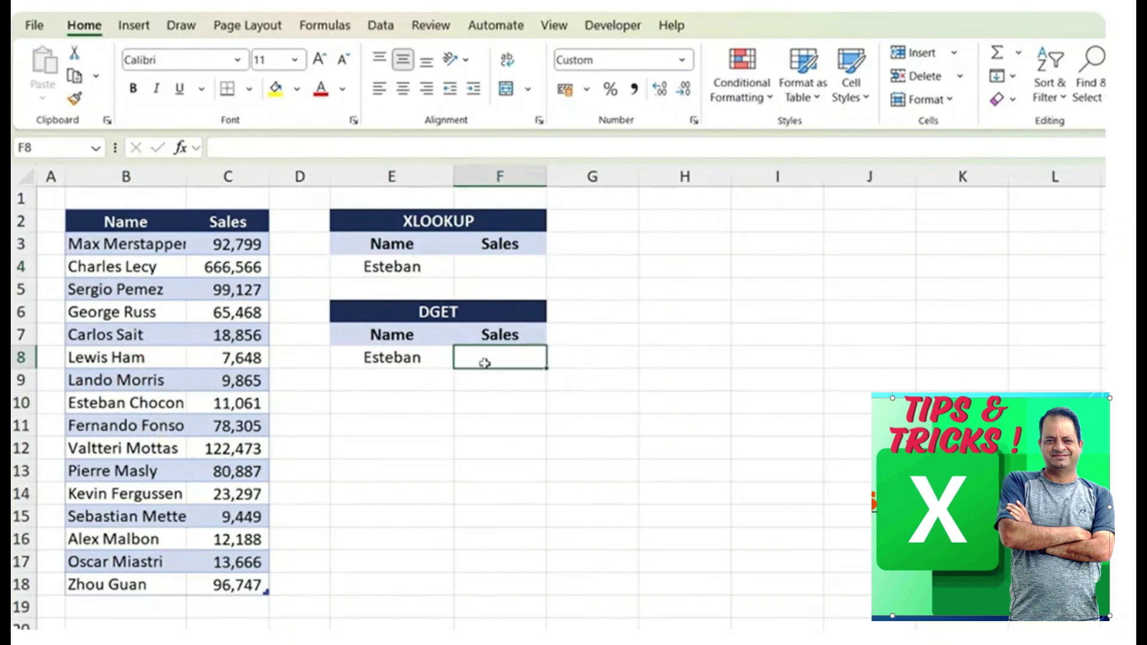
pyautogui.write('=')
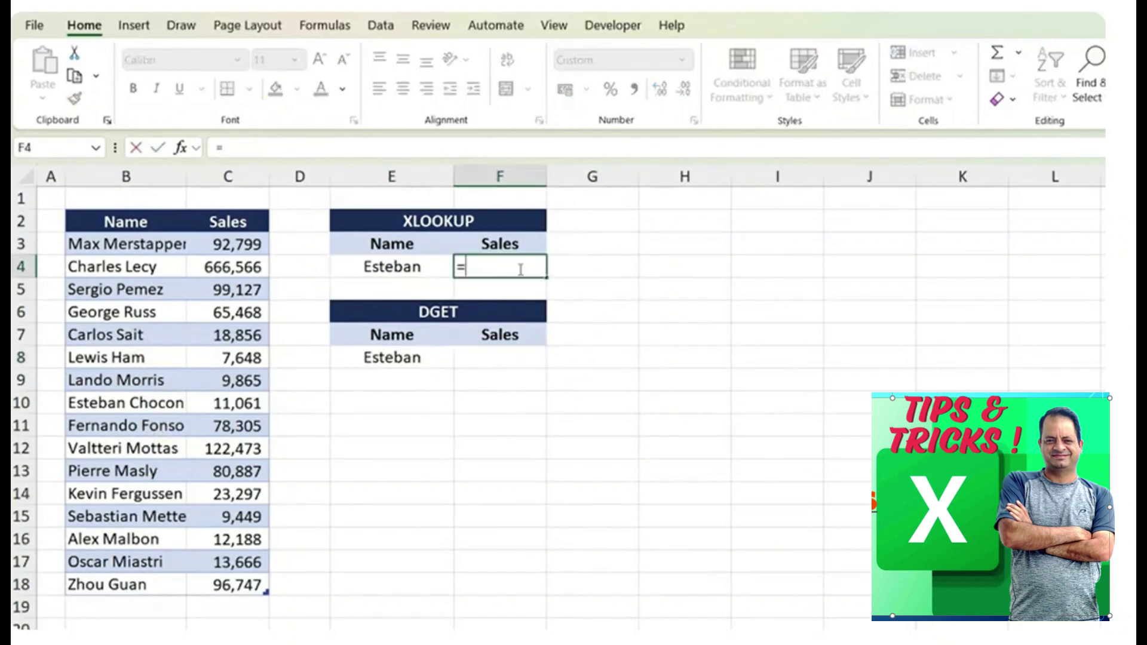
pyautogui.write('xloo')
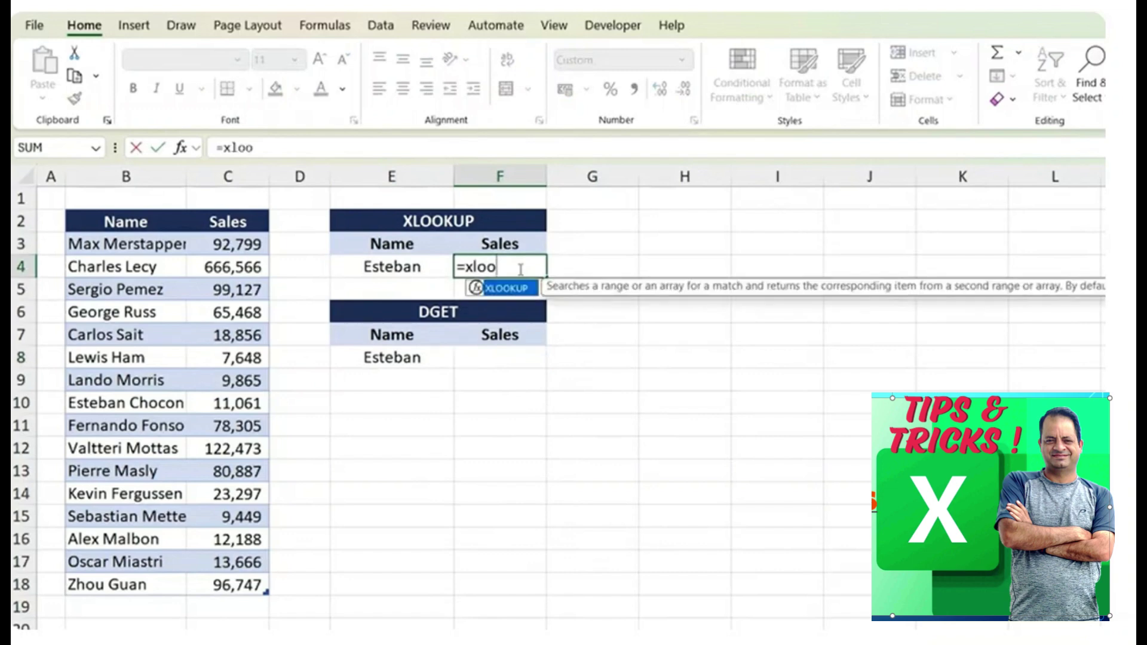
pyautogui.press('Tab')
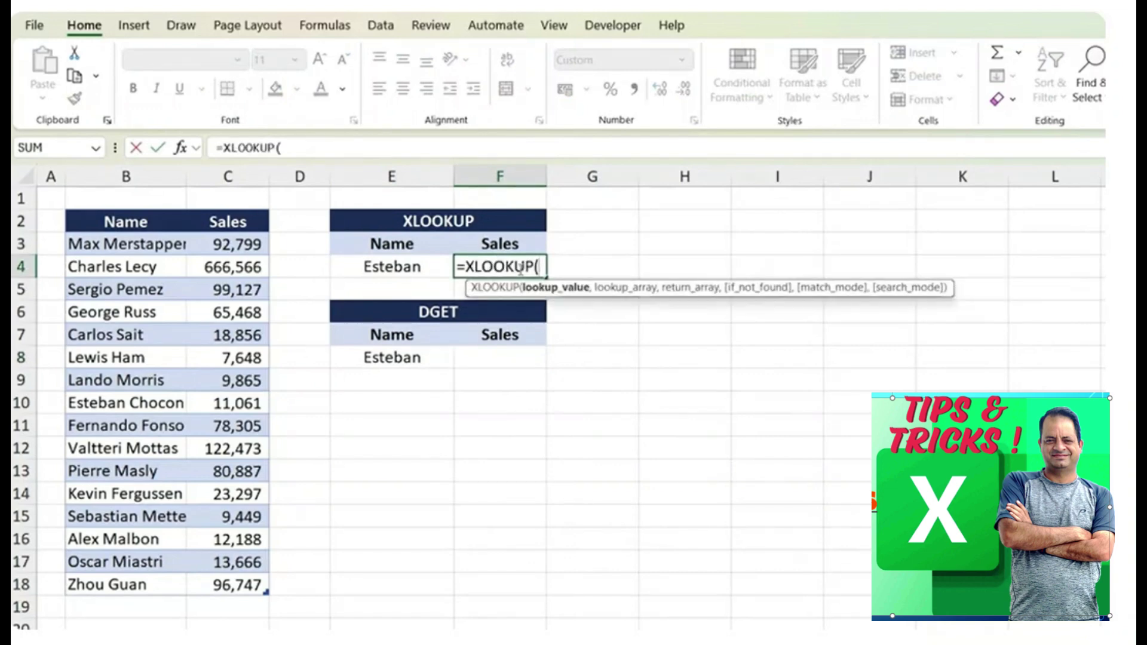
pyautogui.press('Left')
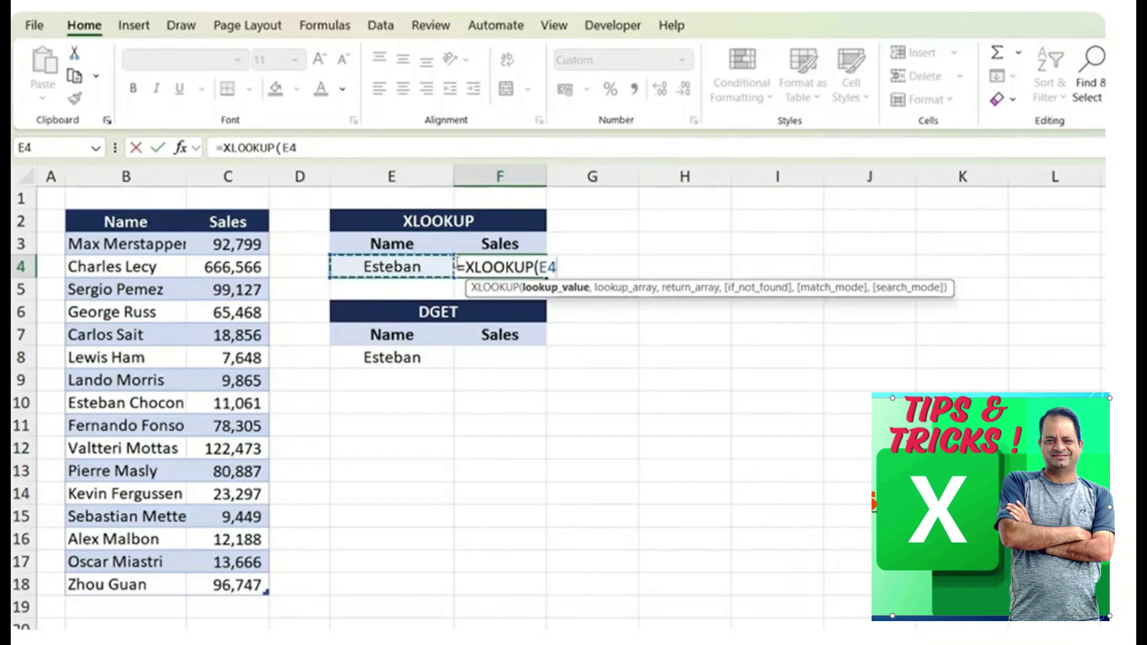
pyautogui.write('&"*')
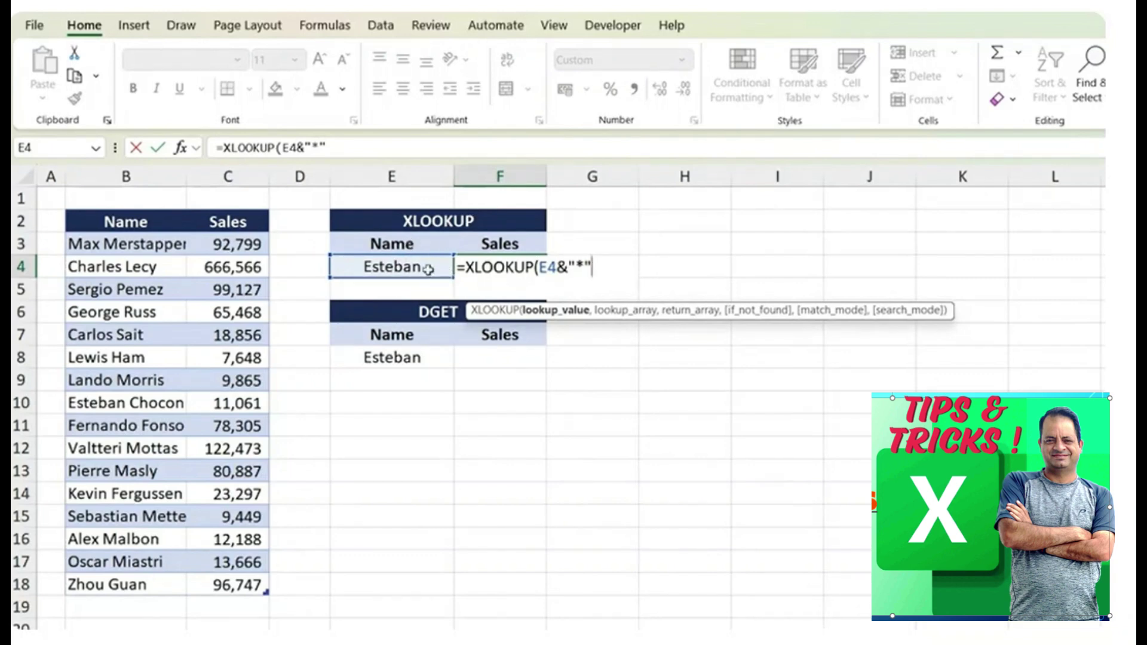
pyautogui.write(',')
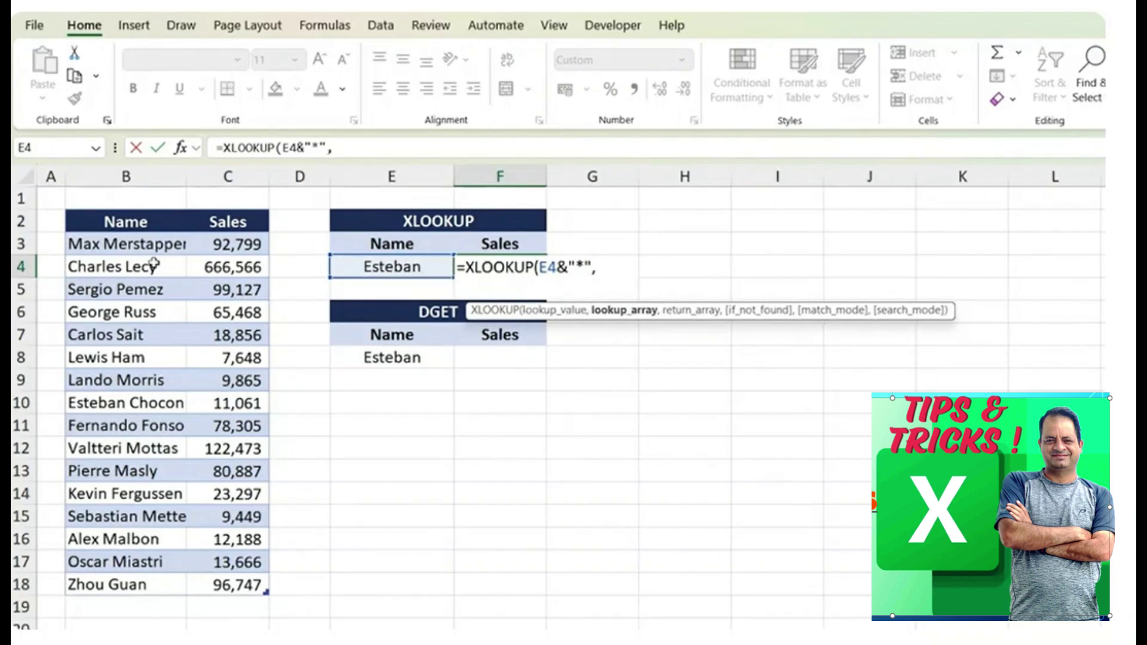
pyautogui.moveTo(144, 223); pyautogui.dragTo(150, 588)
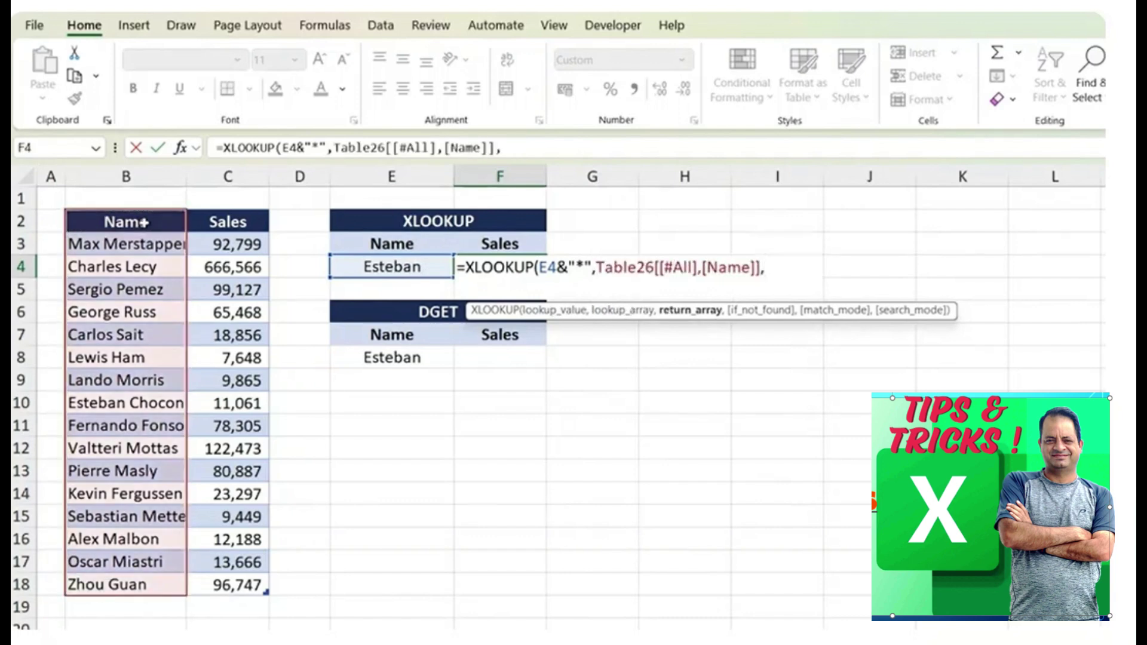
pyautogui.moveTo(209, 223); pyautogui.dragTo(227, 588)
# - Set match mode 2 (wildcard character match) so F4 returns Esteban's sales of 11,061
pyautogui.write(',[Sales')
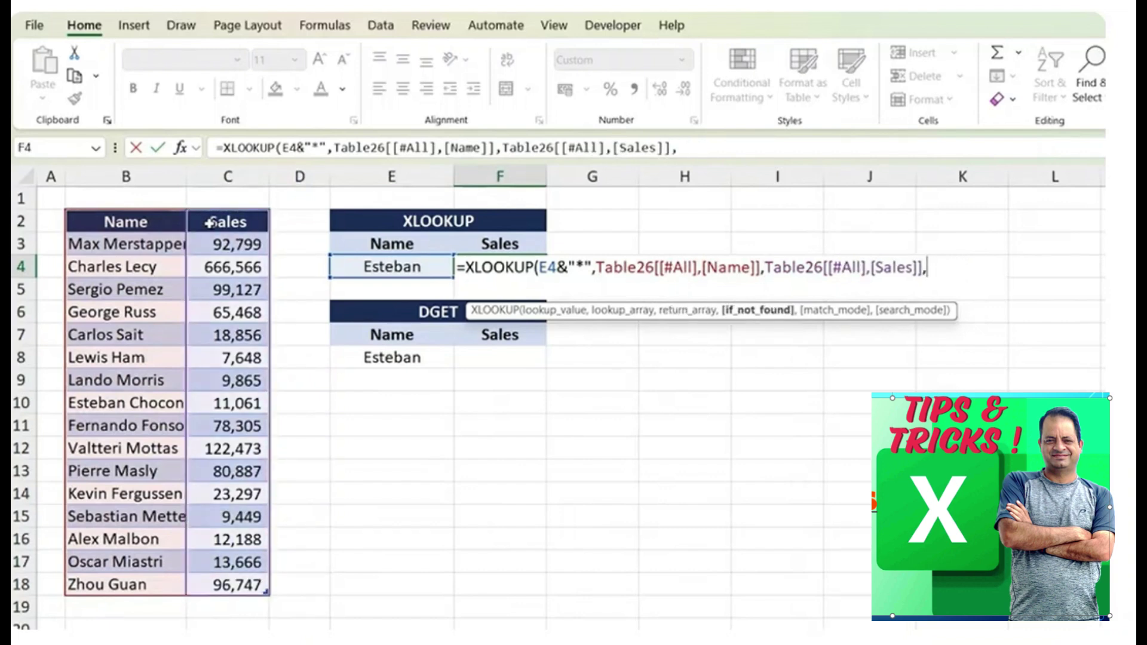
pyautogui.write(',')
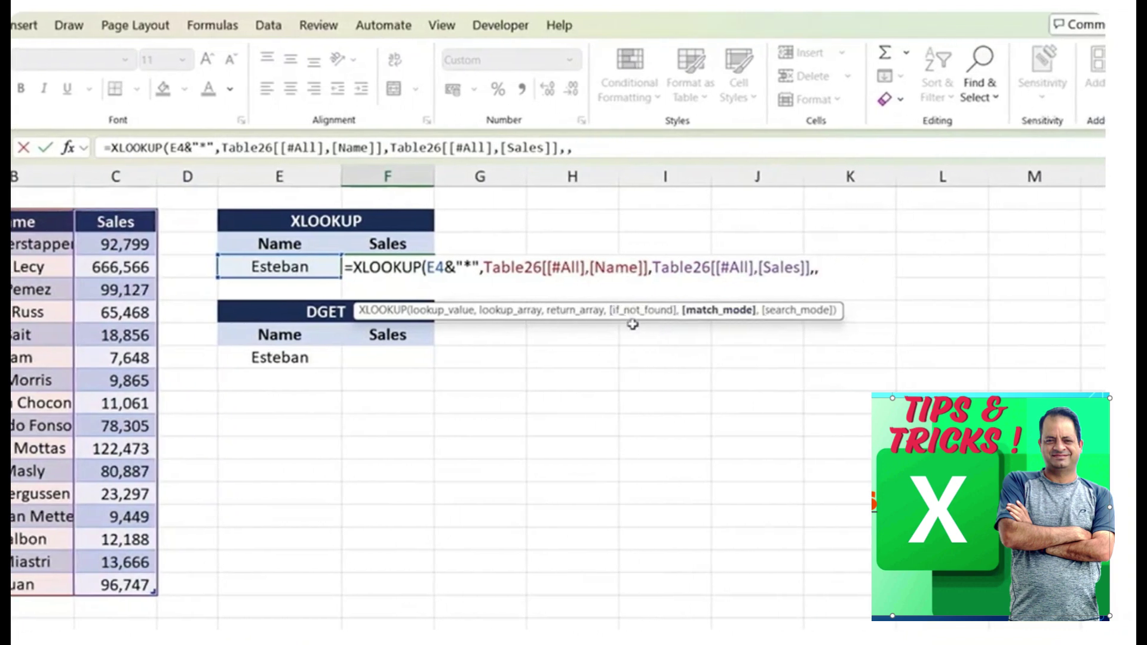
pyautogui.press('Down')
pyautogui.press('Down')
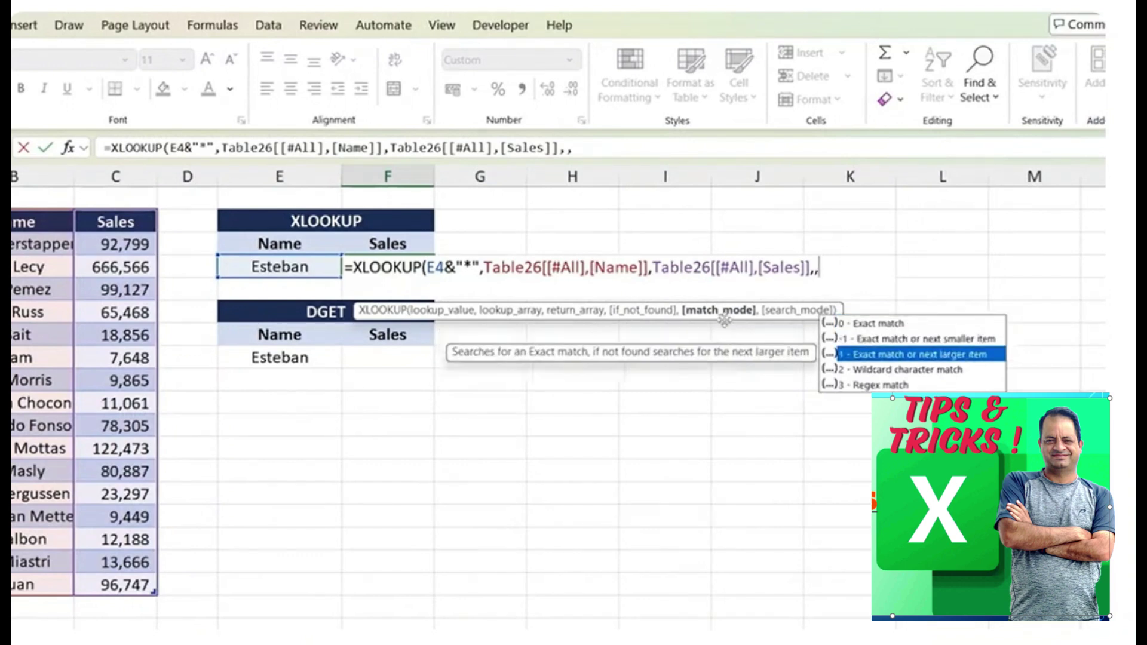
pyautogui.press('Down')
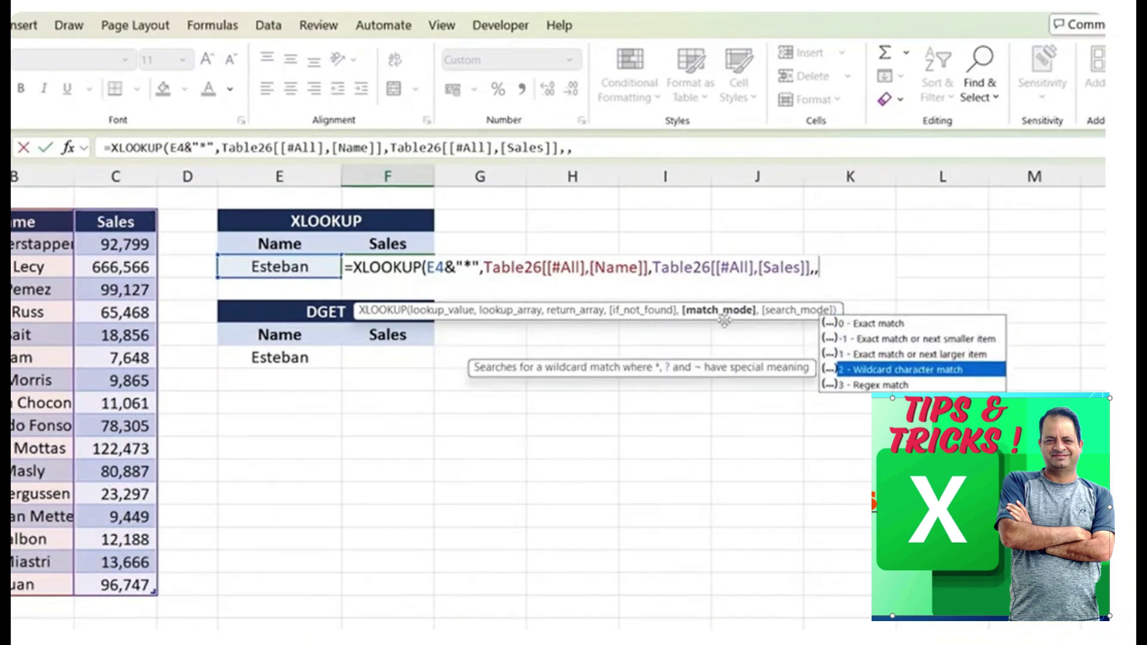
pyautogui.press('Tab')
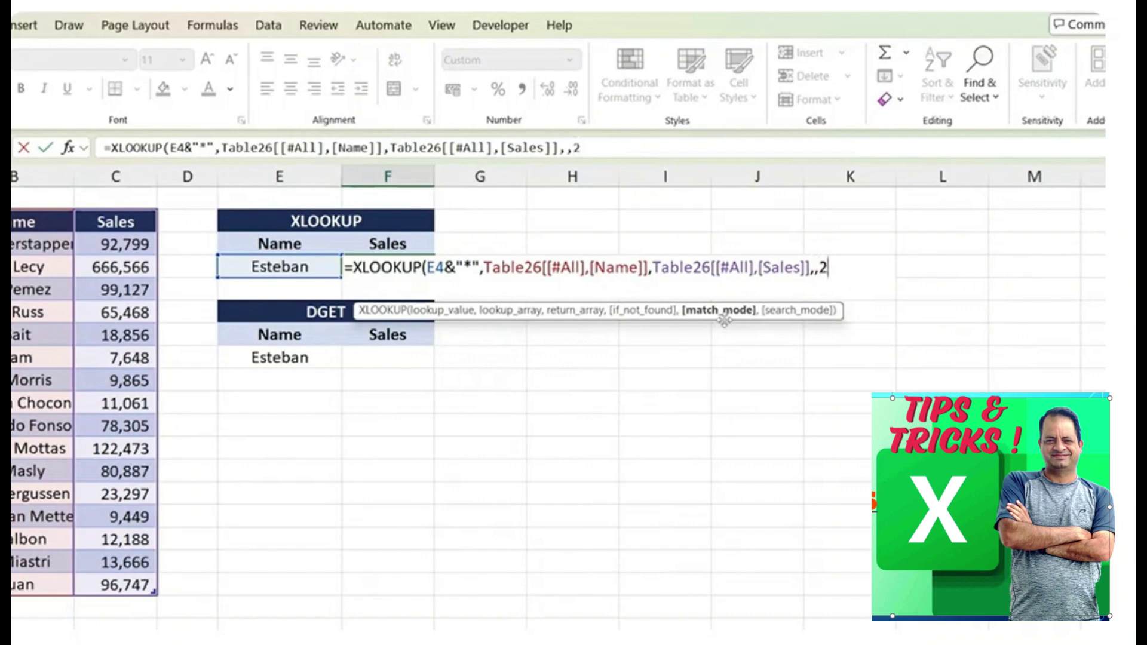
pyautogui.write(')')
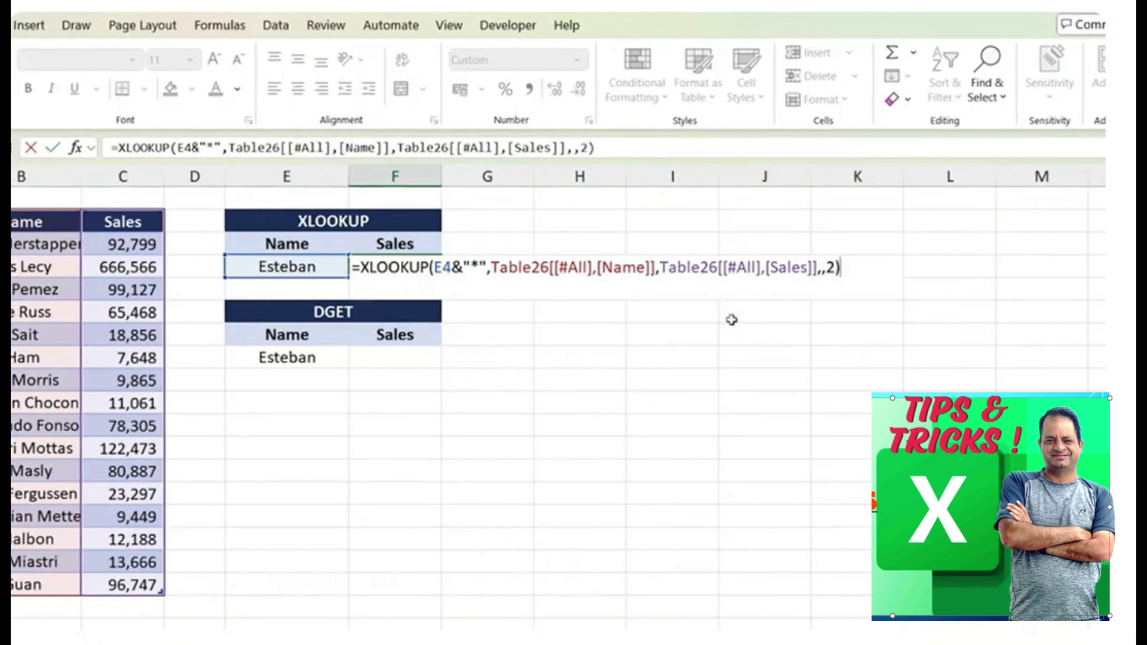
pyautogui.press('Return')
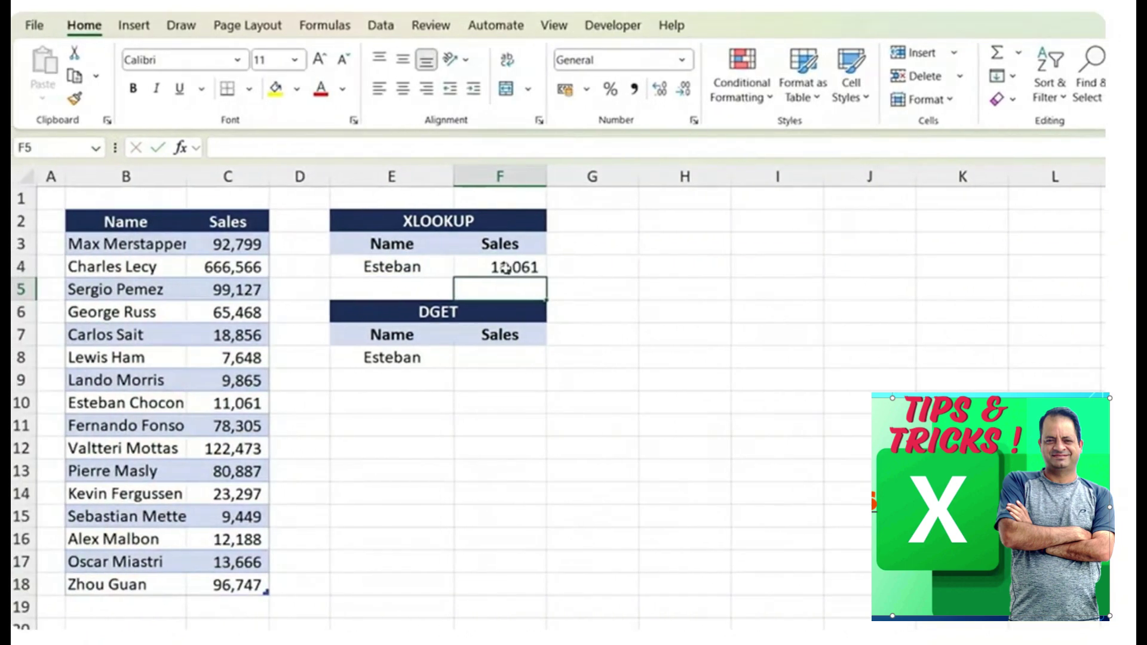
pyautogui.click(203, 399)
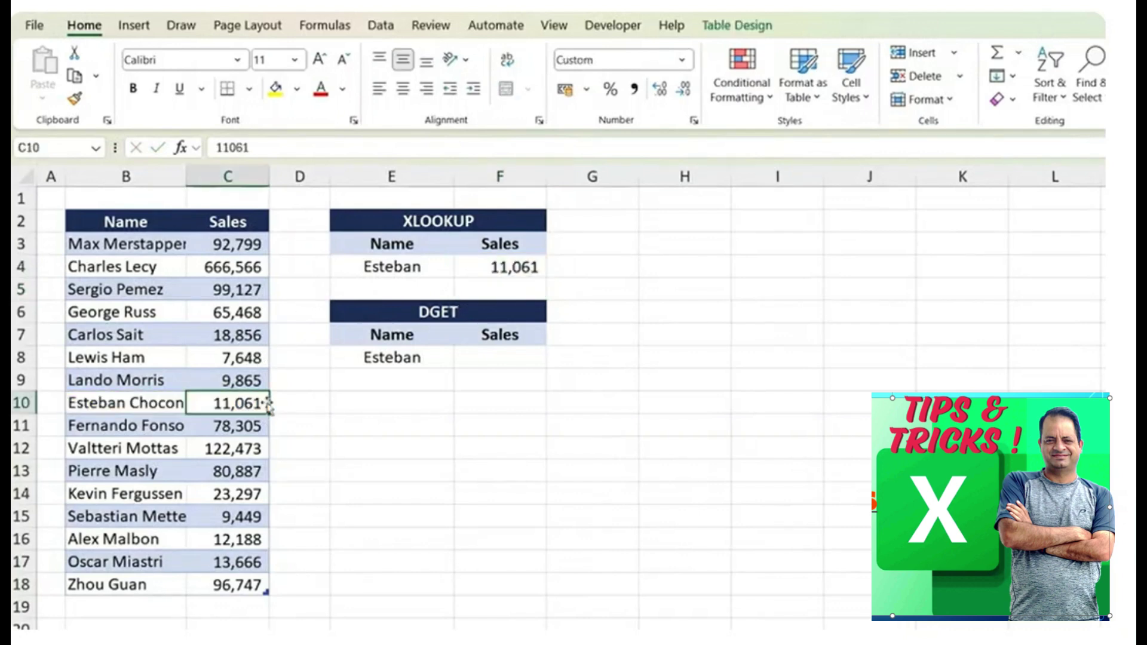
pyautogui.press('Right')
pyautogui.press('Right')
pyautogui.press('Right')
# - Enter =DGET(Table26[#All],F7,E7:E8) in F8, returning 11,061 for Esteban
pyautogui.press('Up')
pyautogui.press('Up')
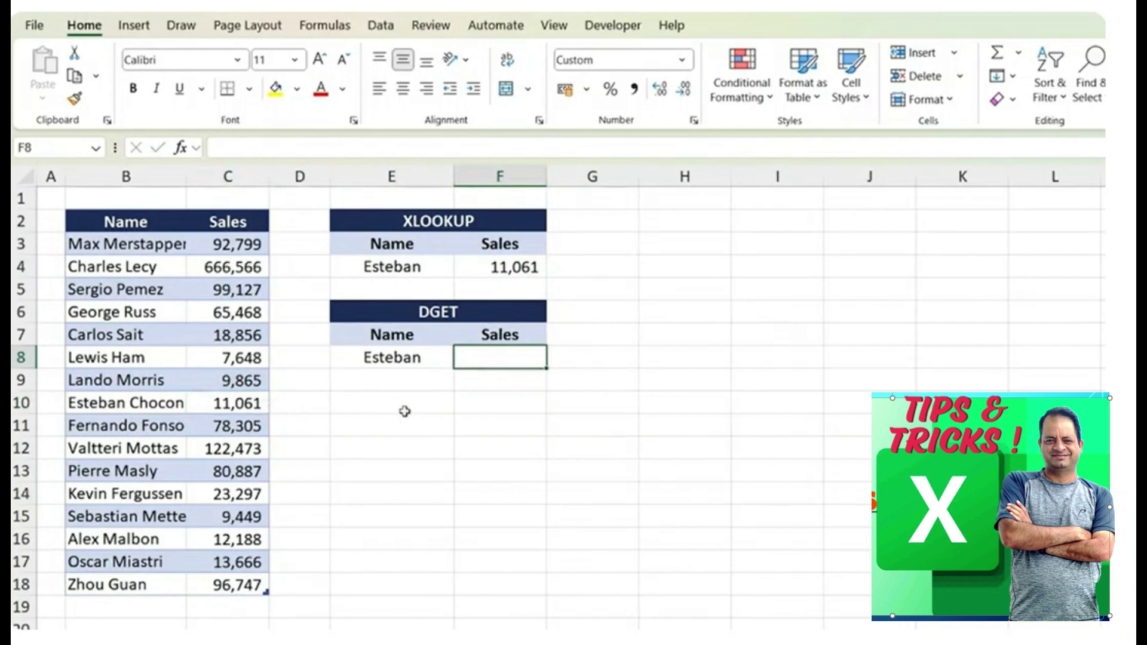
pyautogui.write('=dge')
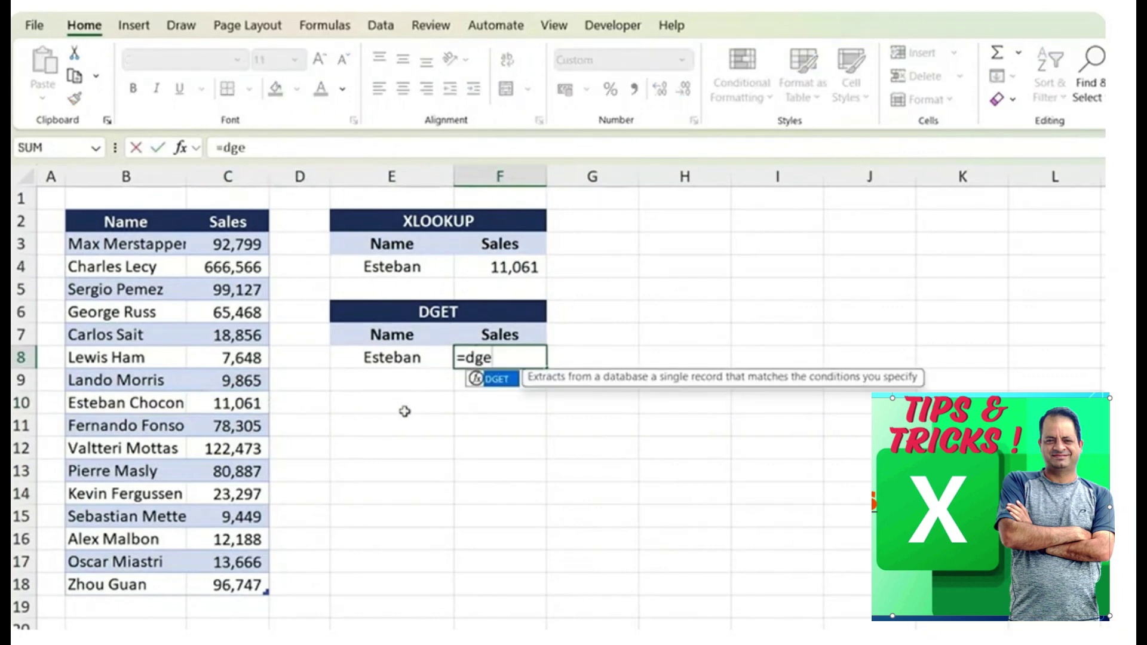
pyautogui.press('Tab')
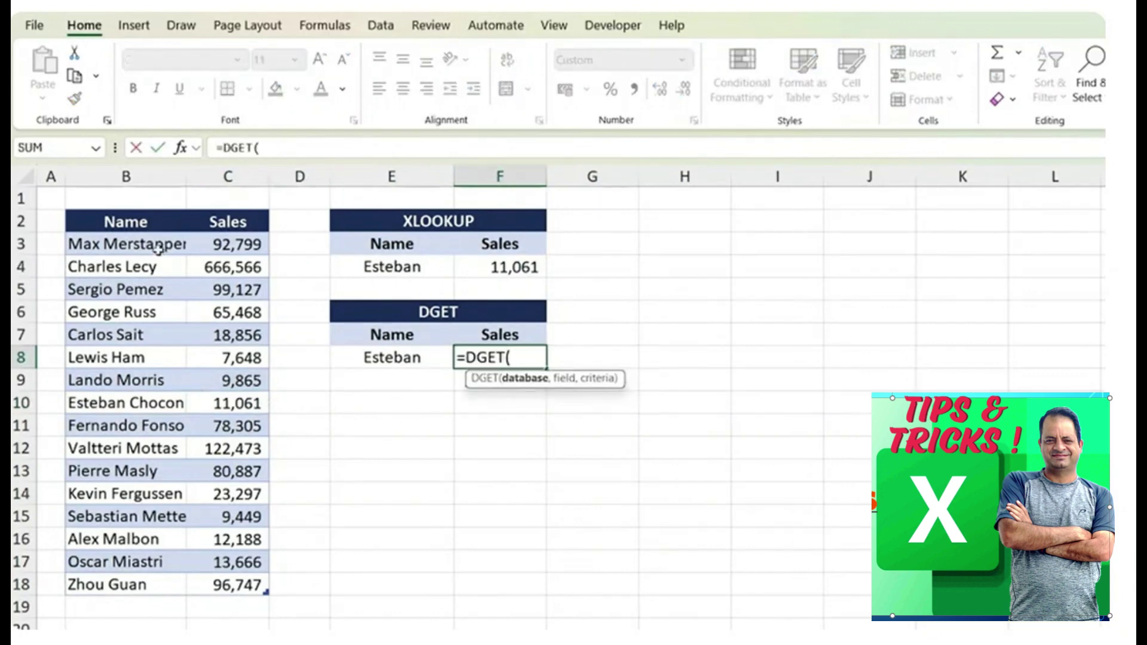
pyautogui.moveTo(126, 221); pyautogui.dragTo(214, 577)
pyautogui.write(',')
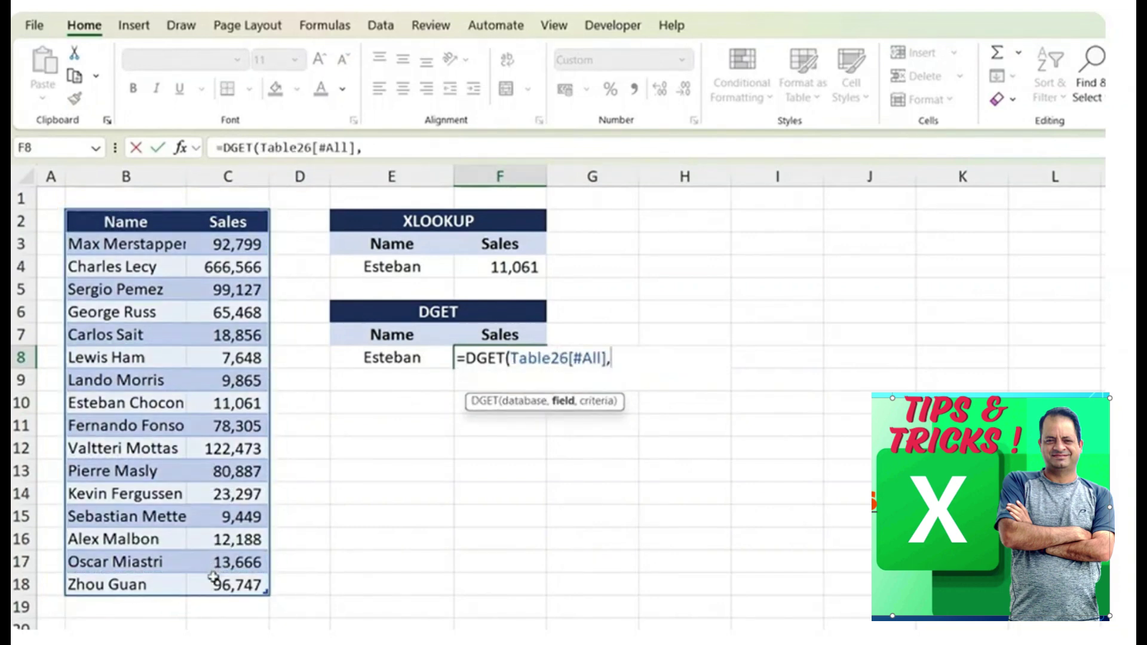
pyautogui.press('Up')
pyautogui.write(',')
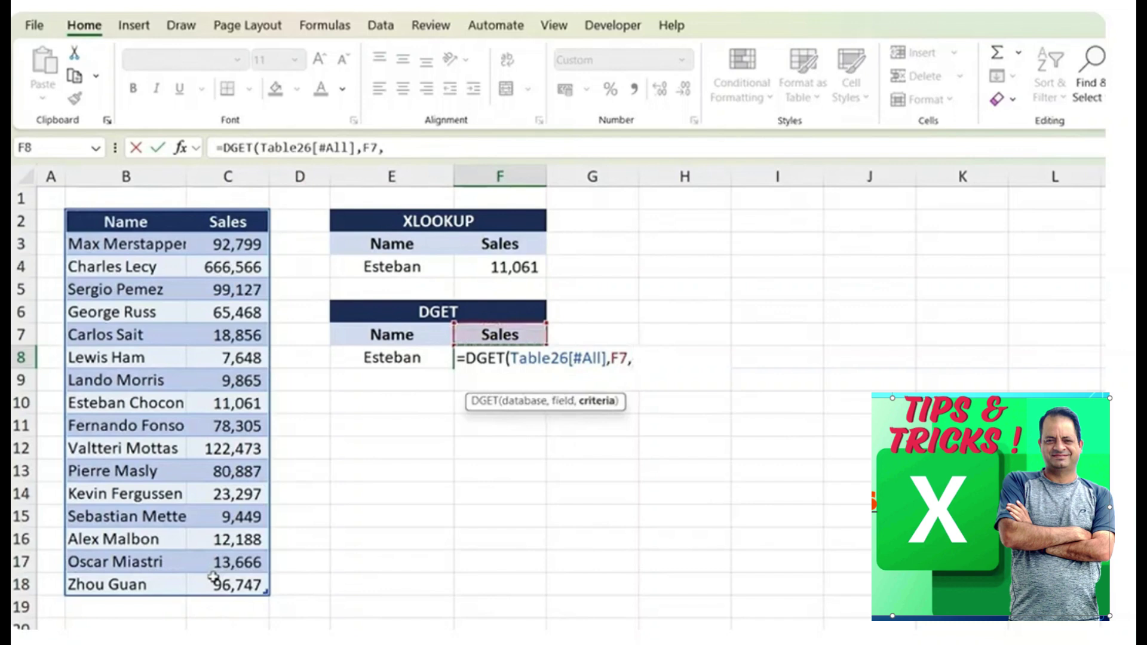
pyautogui.press('Left')
pyautogui.press('Up')
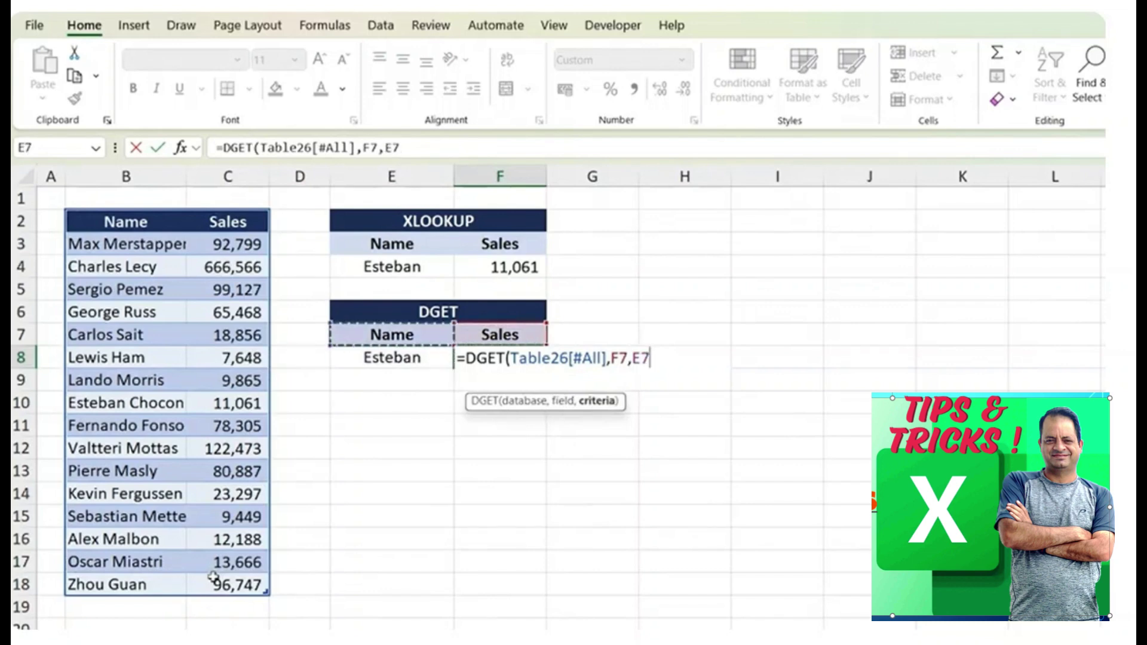
pyautogui.hotkey('shift', 'Down')
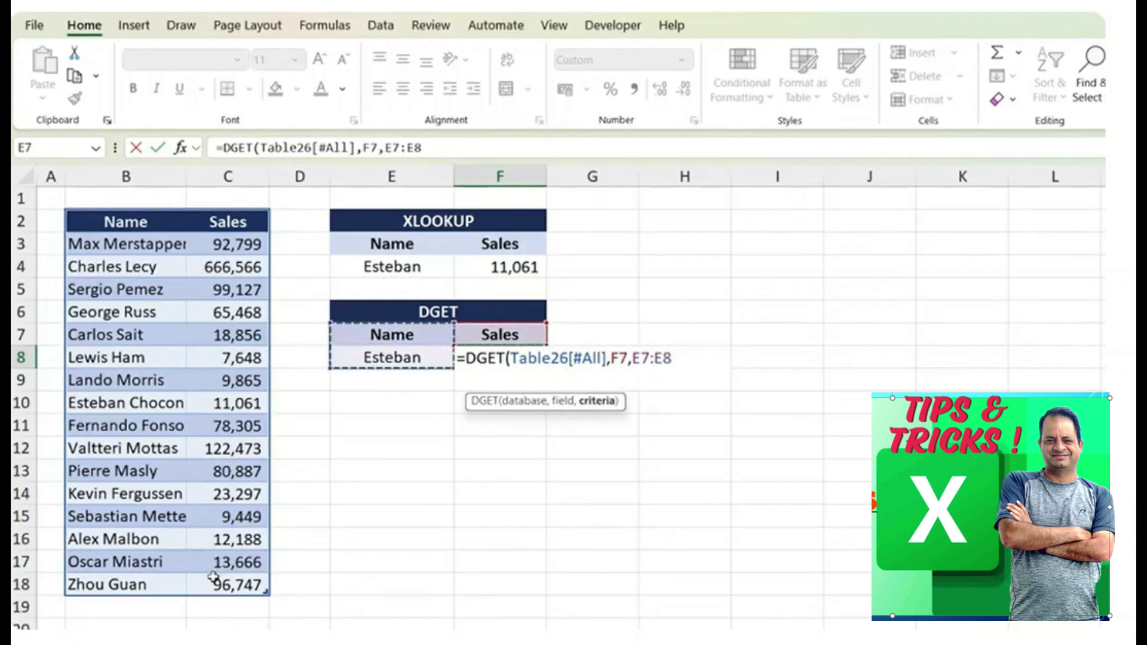
pyautogui.write(')')
pyautogui.press('Return')
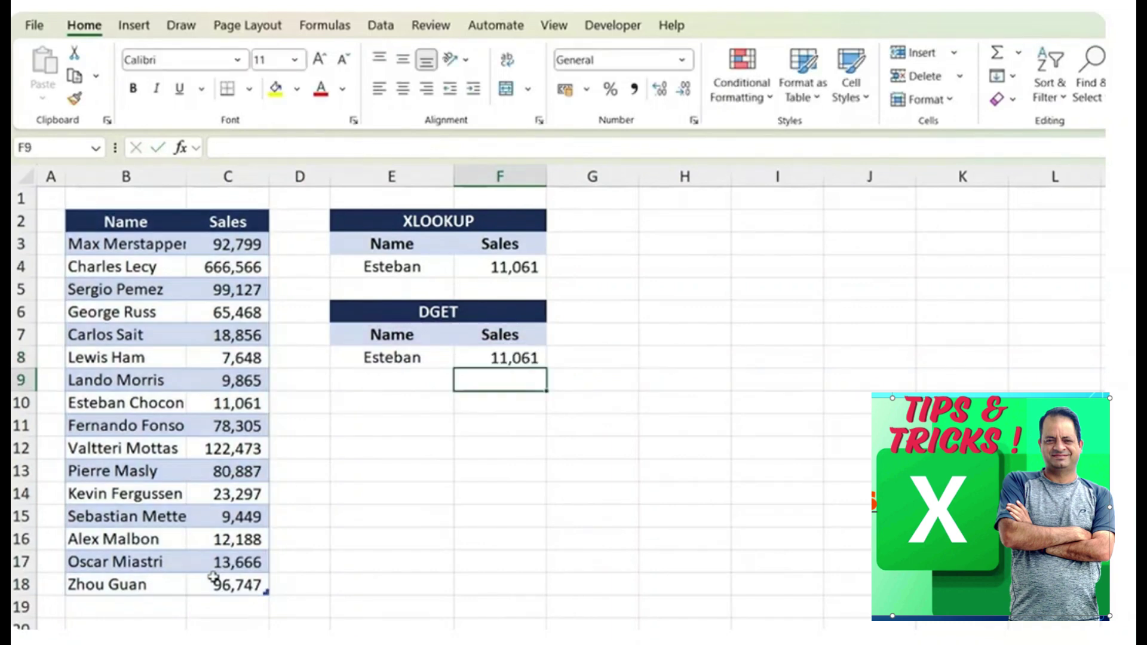
pyautogui.press('Up')
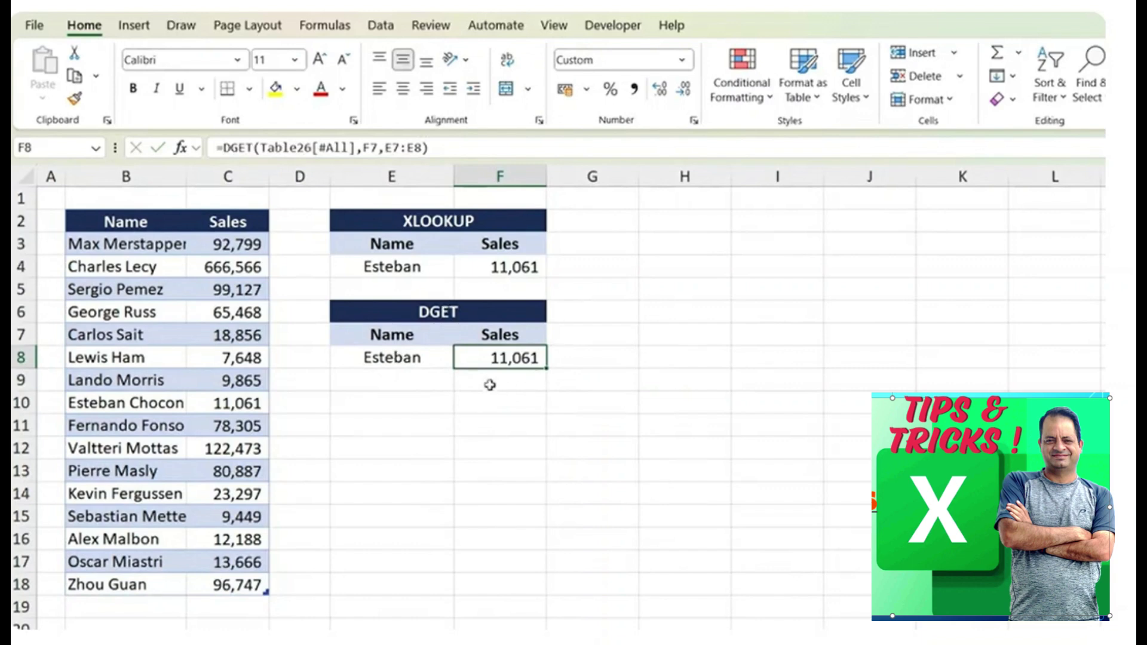
# - Replace Esteban with Carlos in E8 and E4 so both lookups return 18,856
pyautogui.press('Left')
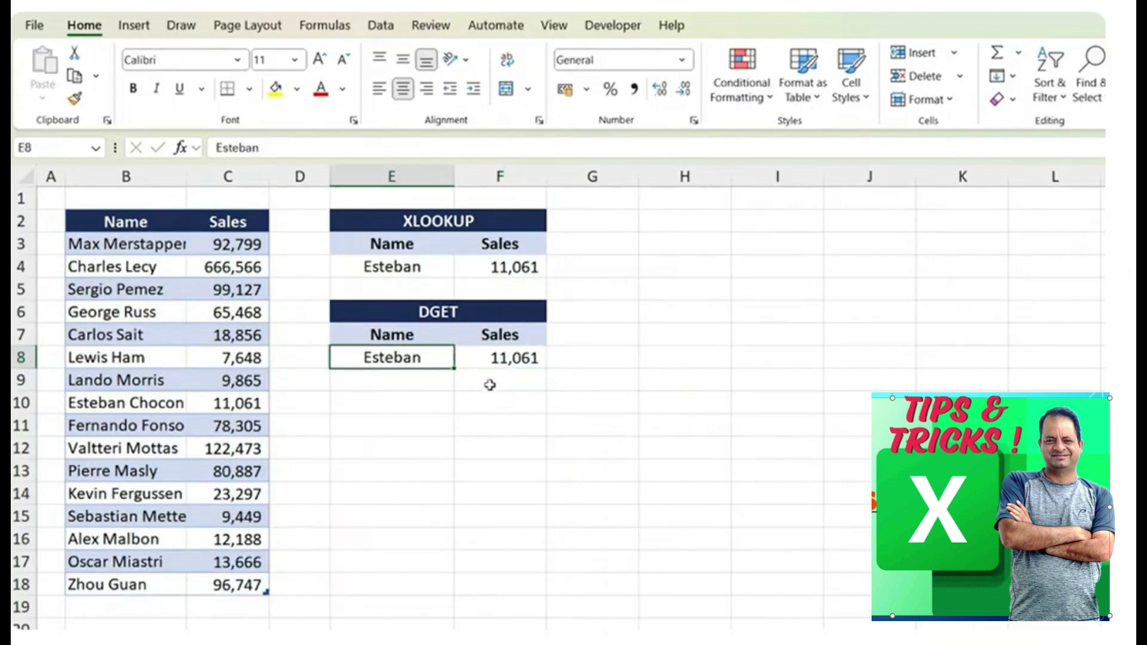
pyautogui.write('Carlos')
pyautogui.press('Return')
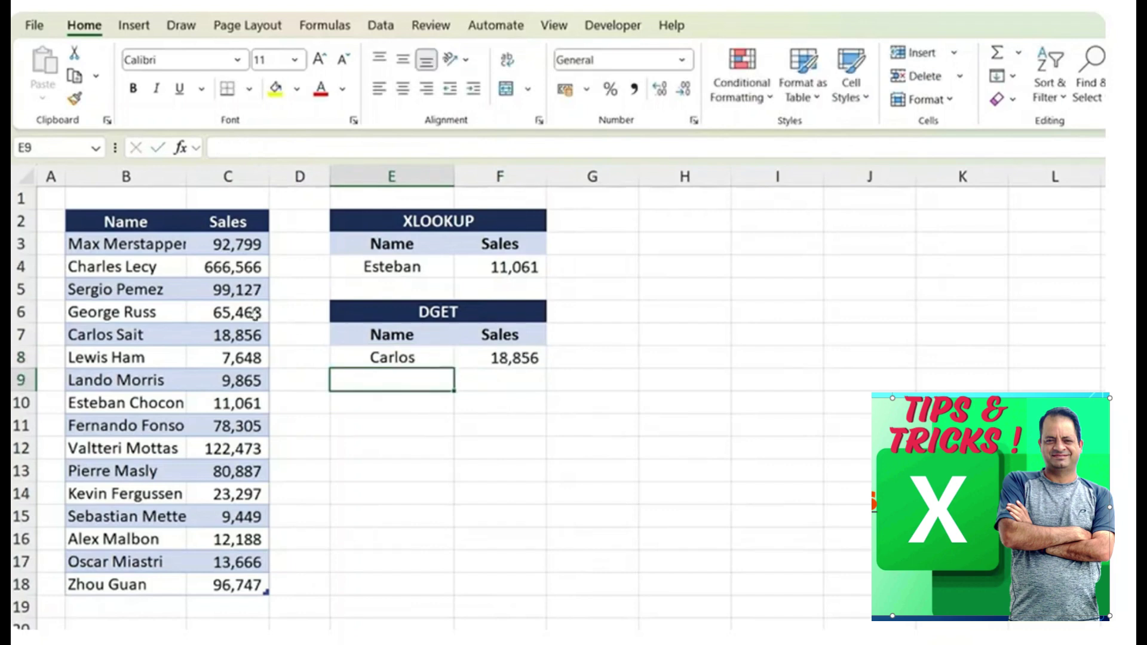
pyautogui.click(428, 268)
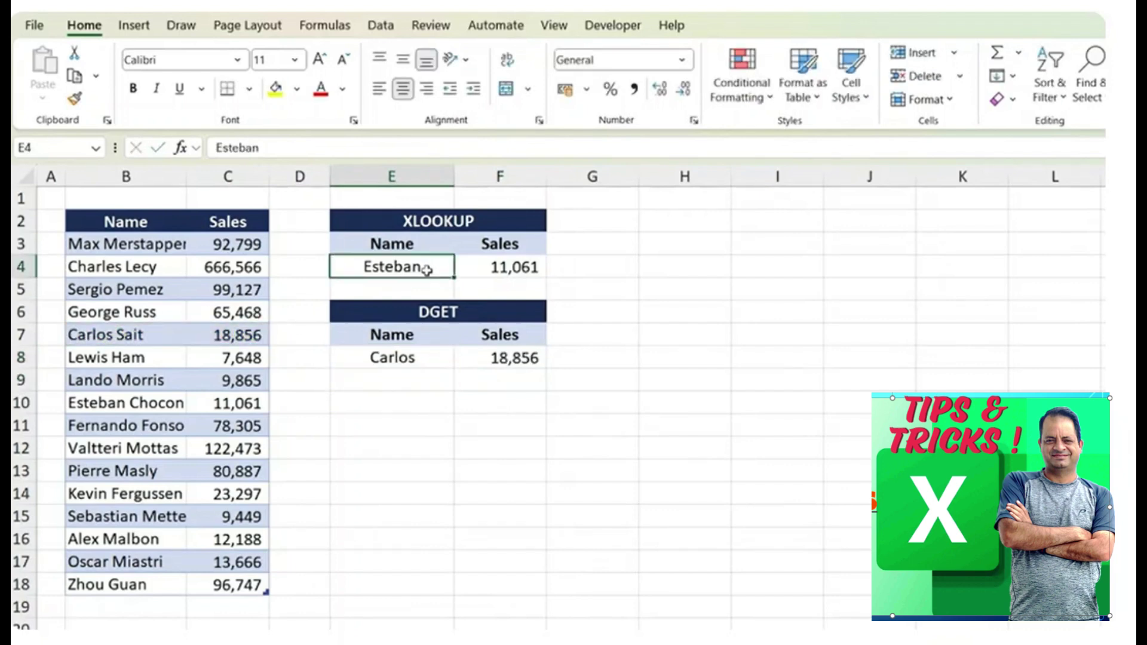
pyautogui.write('Carlos')
pyautogui.press('Return')
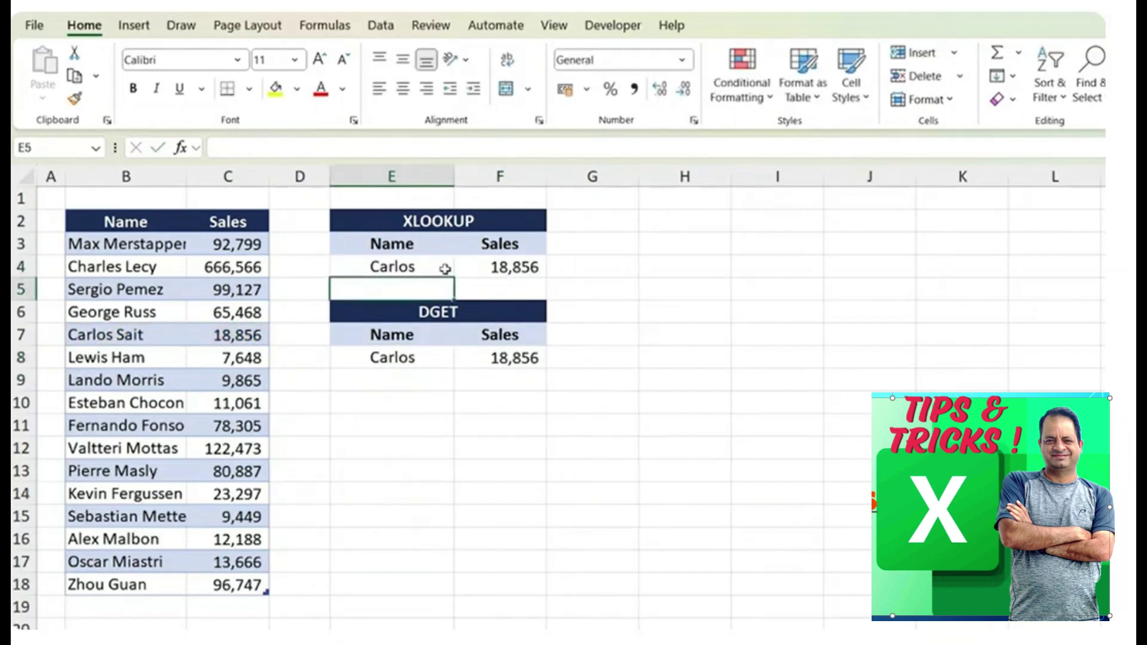
pyautogui.click(530, 364)
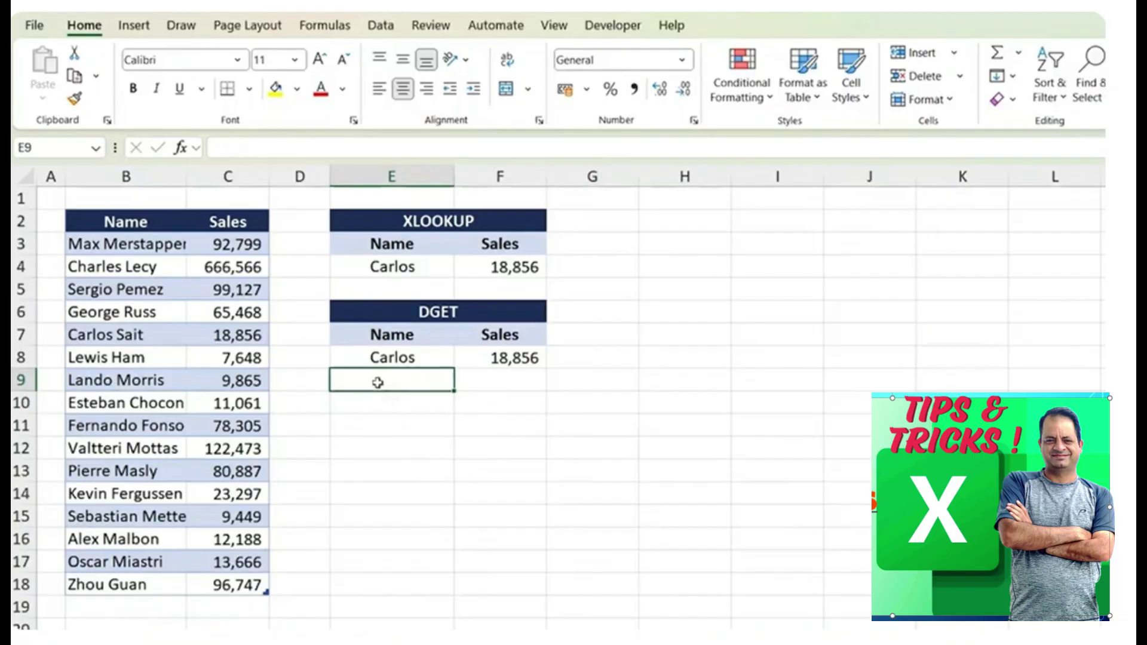
# - Enter Charly in E9 beneath Carlos in the DGET criteria
pyautogui.click(393, 354)
pyautogui.click(369, 387)
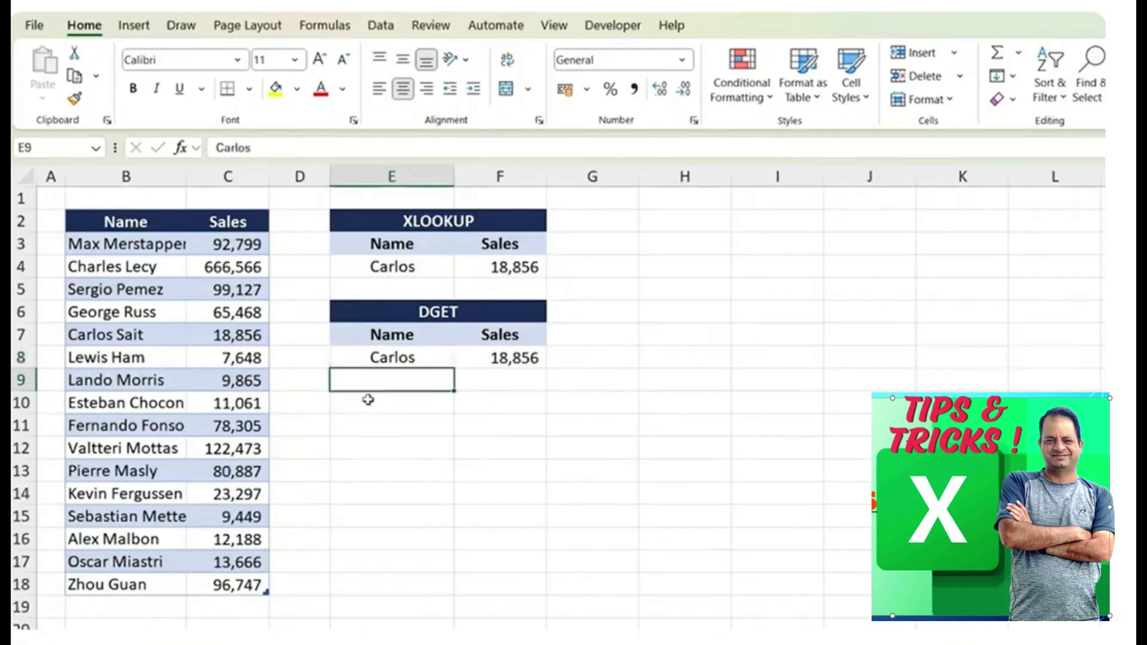
pyautogui.write('Charly')
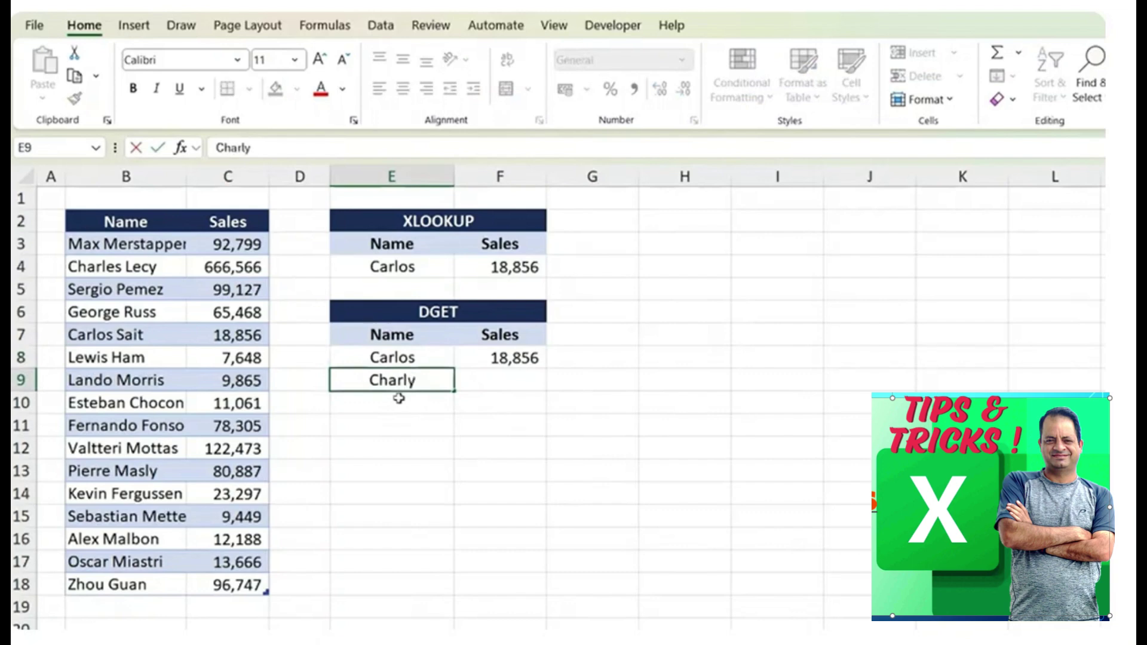
pyautogui.press('Return')
pyautogui.press('Up')
pyautogui.press('Up')
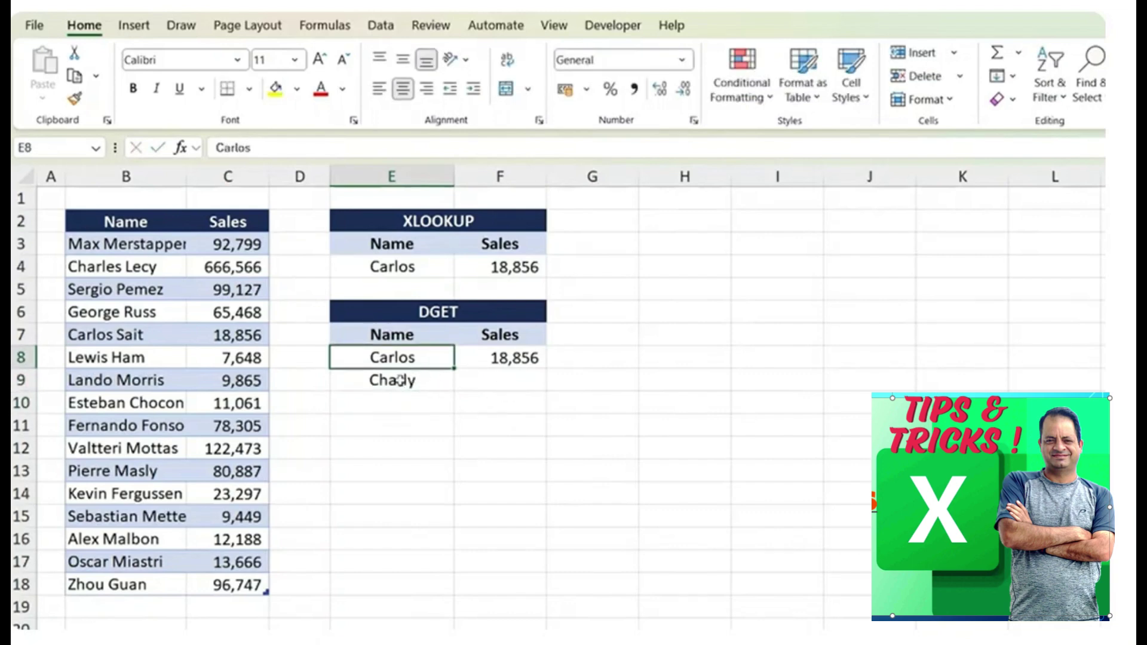
pyautogui.press('Down')
pyautogui.press('Up')
pyautogui.press('Down')
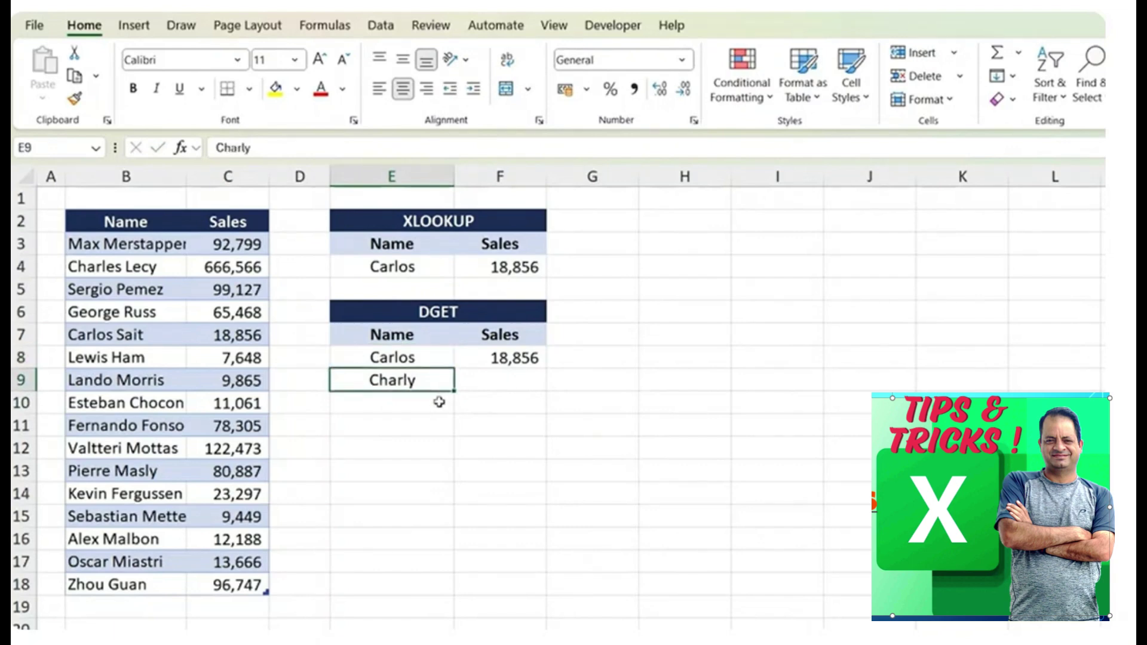
pyautogui.press('Up')
pyautogui.press('Right')
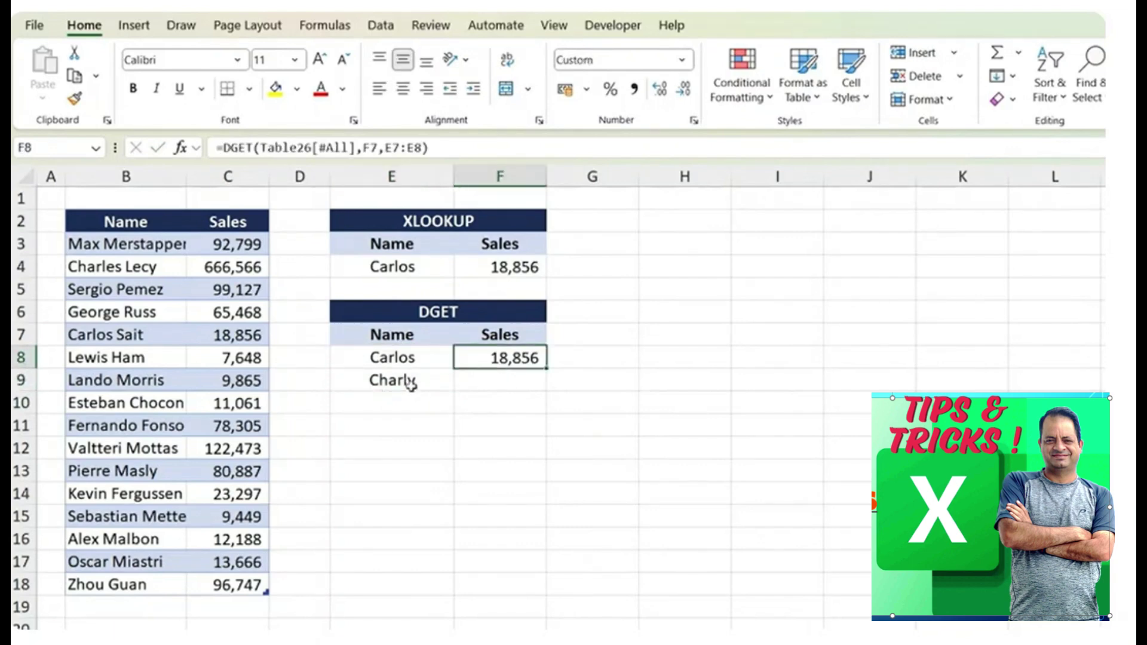
# - Extend F8's DGET criteria from E7:E8 to E7:E9; the result stays 18,856
pyautogui.doubleClick(485, 353)
pyautogui.click(628, 359)
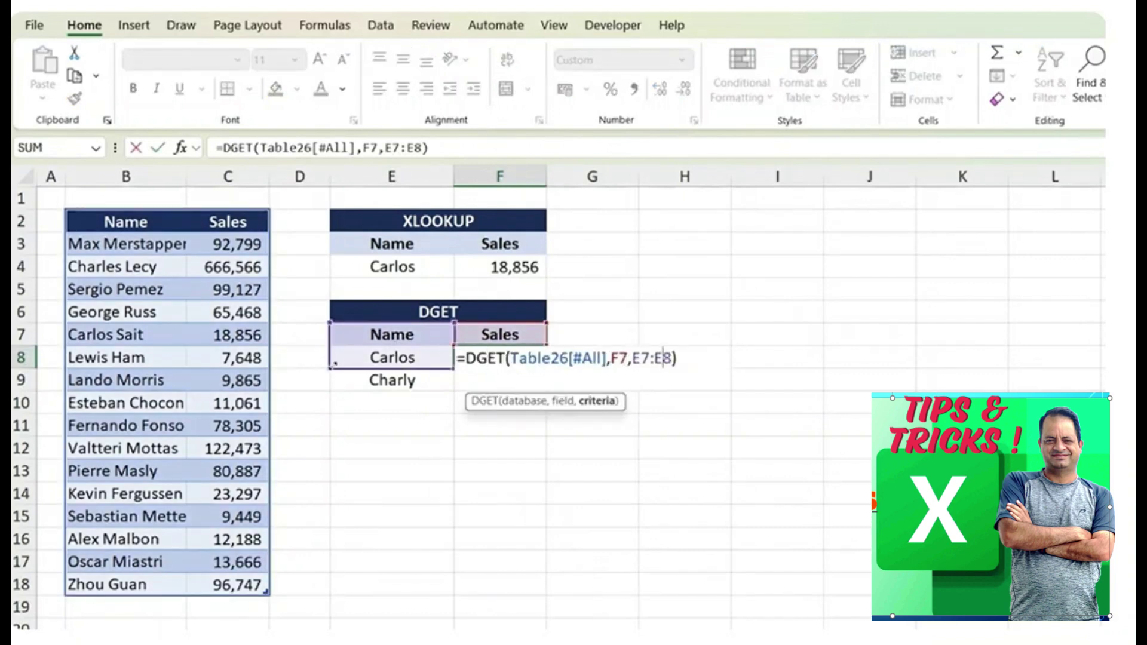
pyautogui.moveTo(334, 362); pyautogui.dragTo(330, 388)
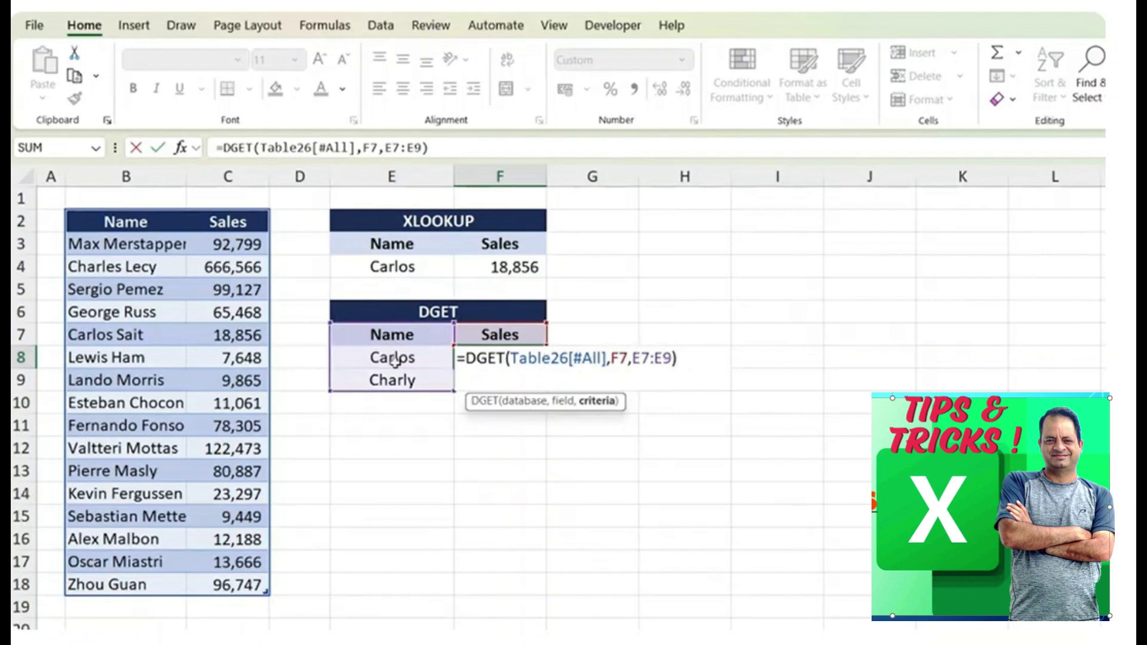
pyautogui.press('Return')
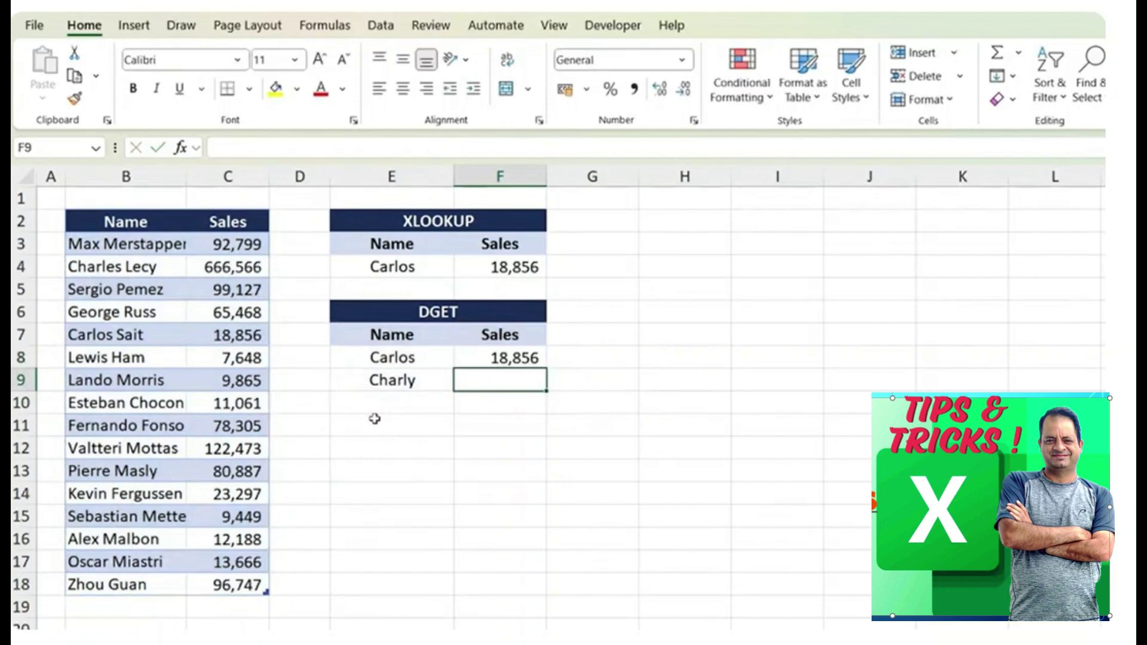
pyautogui.press('Up')
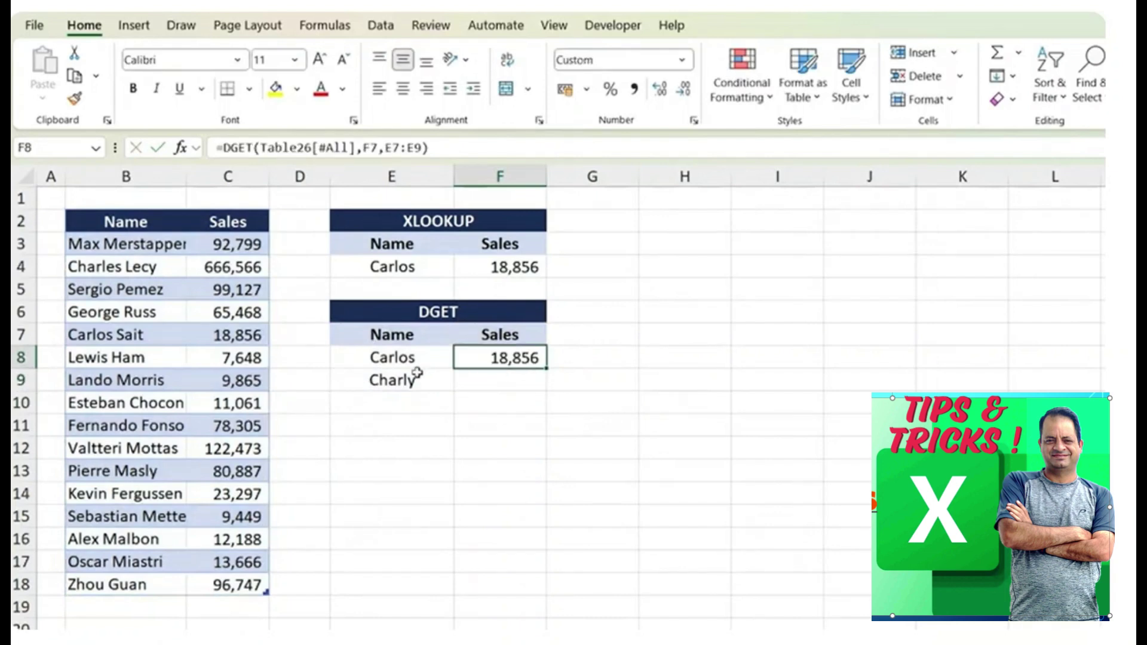
pyautogui.click(358, 359)
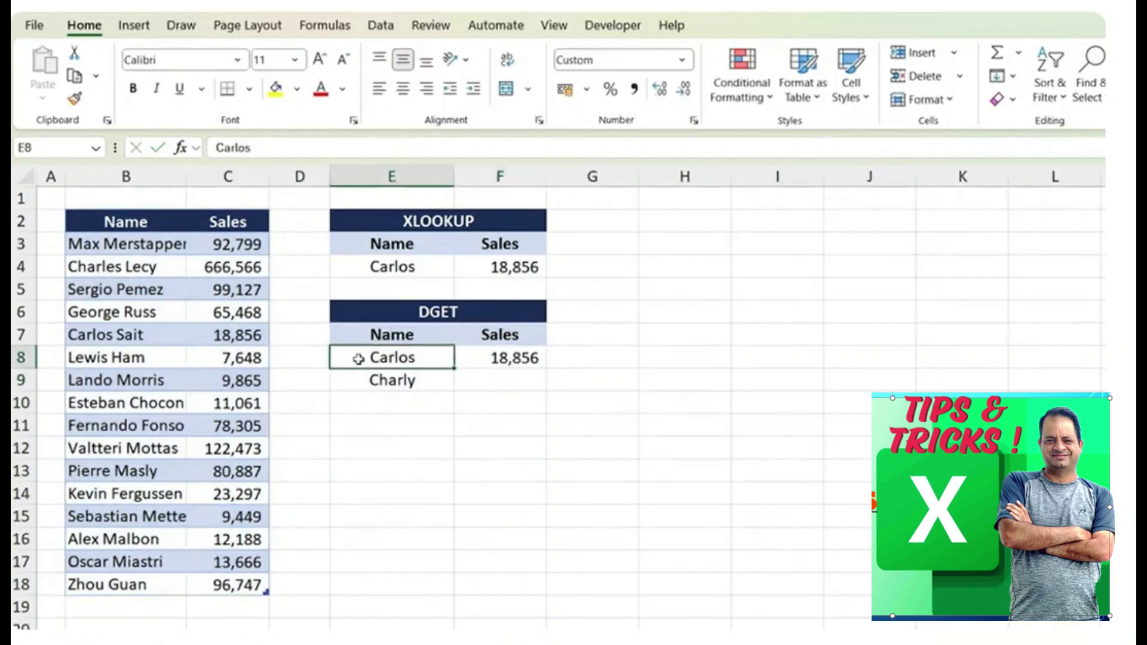
pyautogui.click(383, 380)
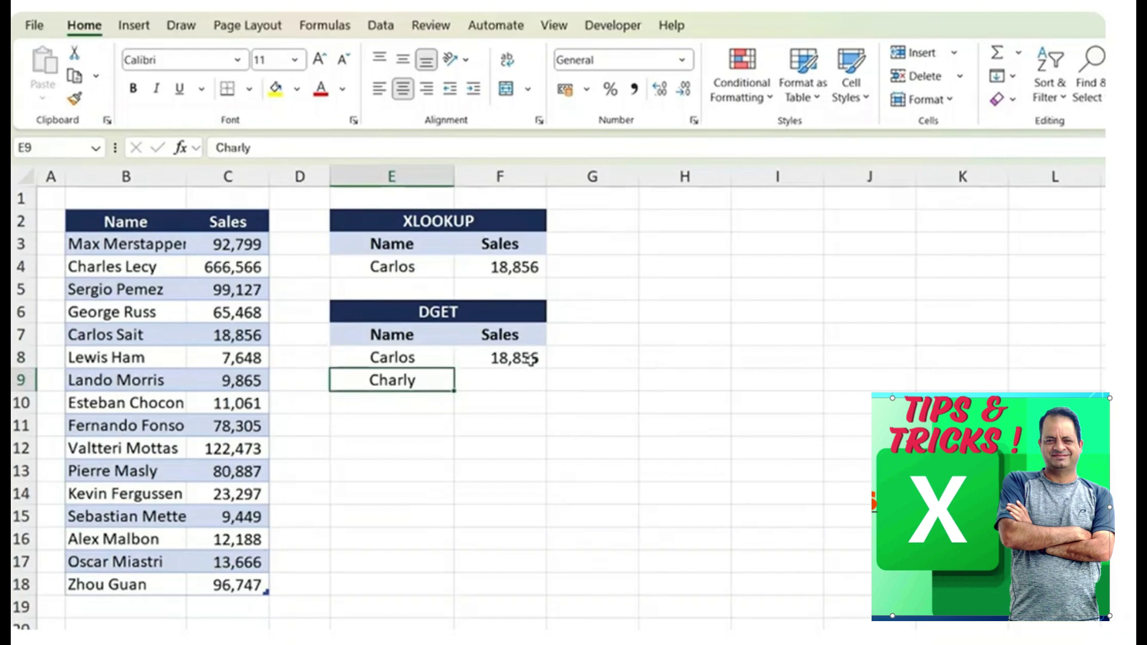
# - Change the DGET criteria names to George and Lewis, producing #NUM!
pyautogui.press('Up')
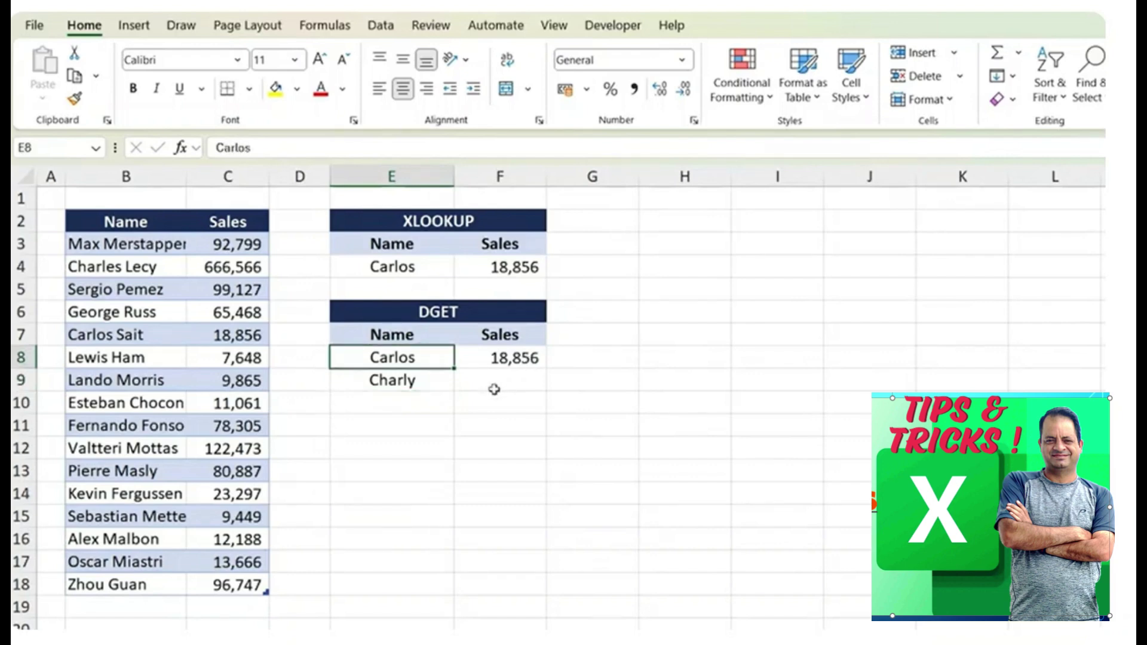
pyautogui.write('George')
pyautogui.press('Return')
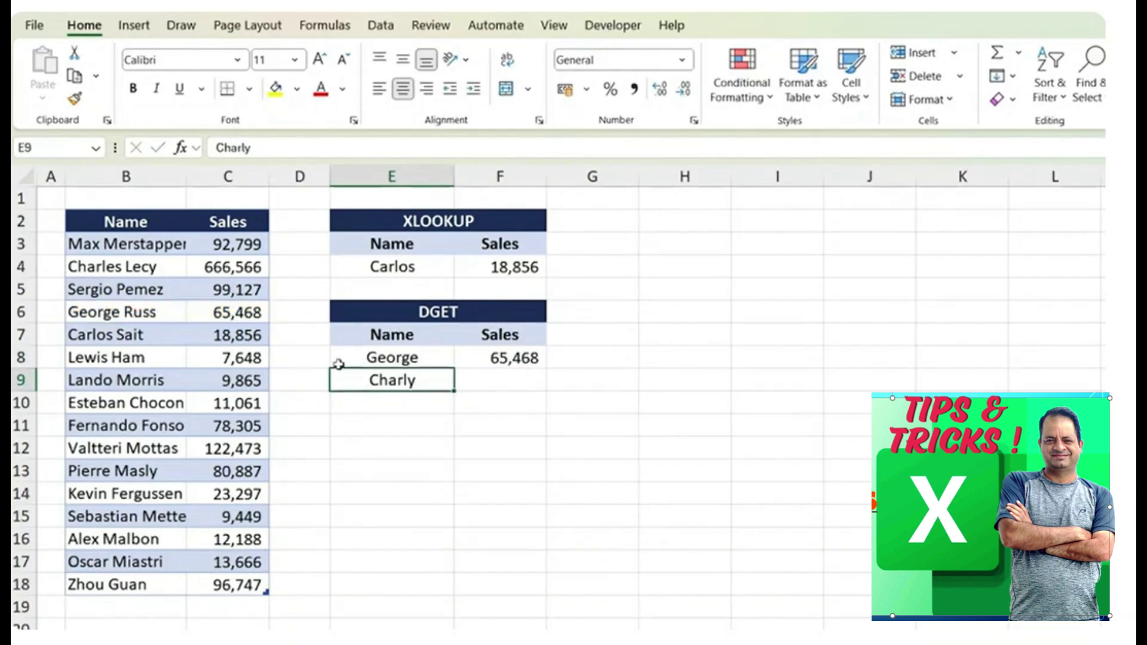
pyautogui.write('Lewis')
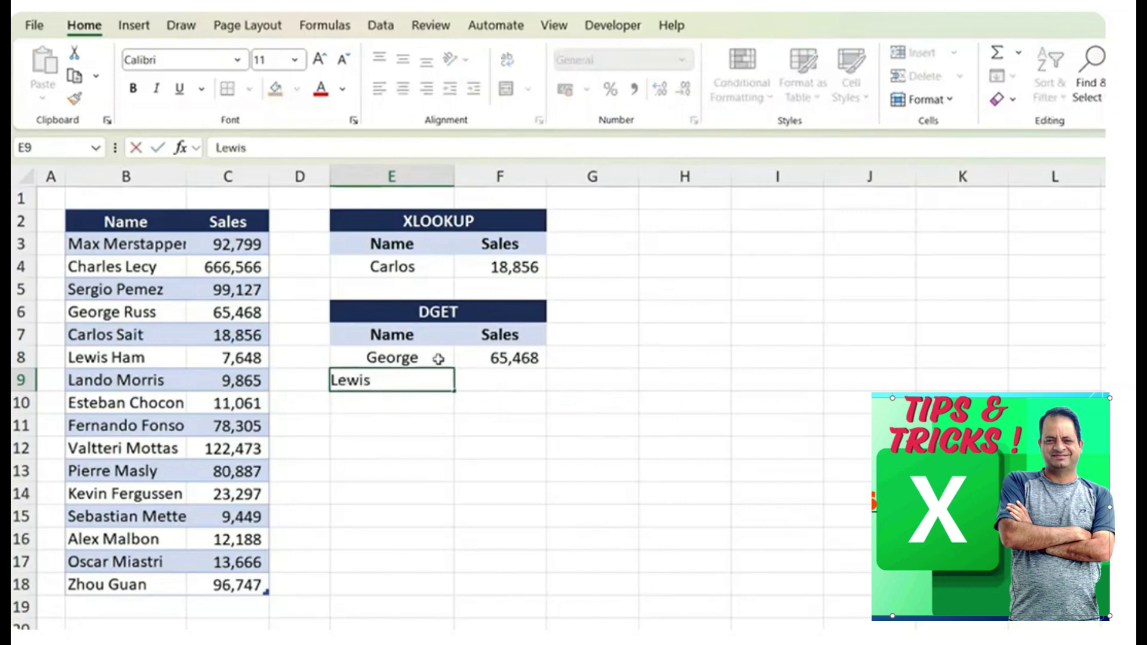
pyautogui.press('Return')
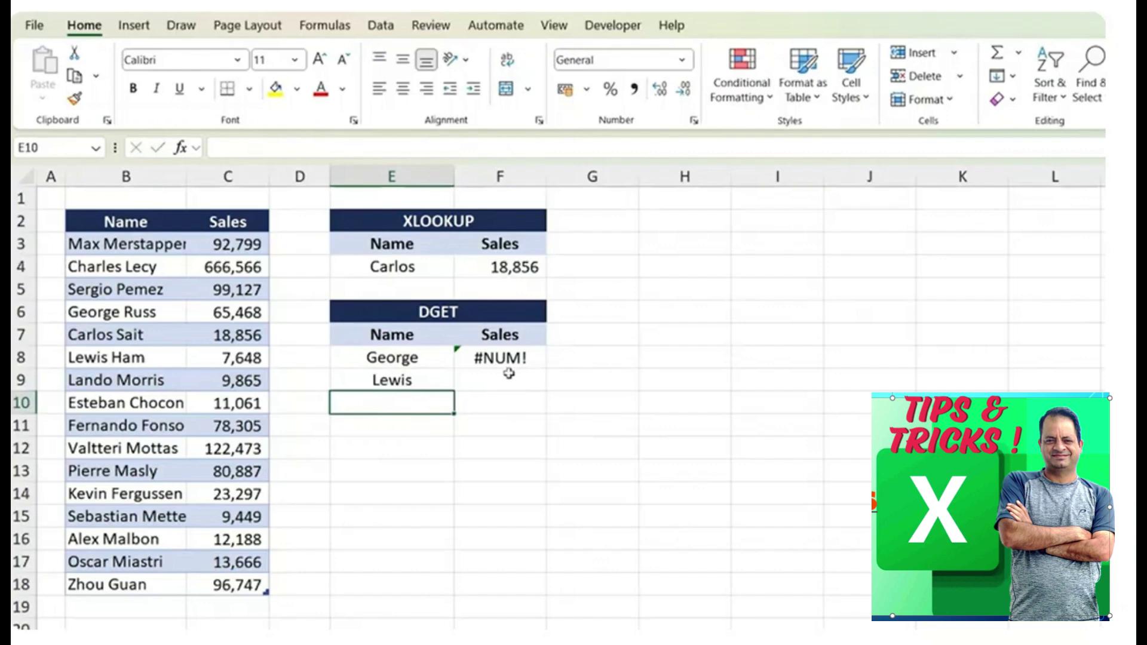
# - Replace George with Alexander so DGET returns 7,648
pyautogui.press('Up')
pyautogui.press('Up')
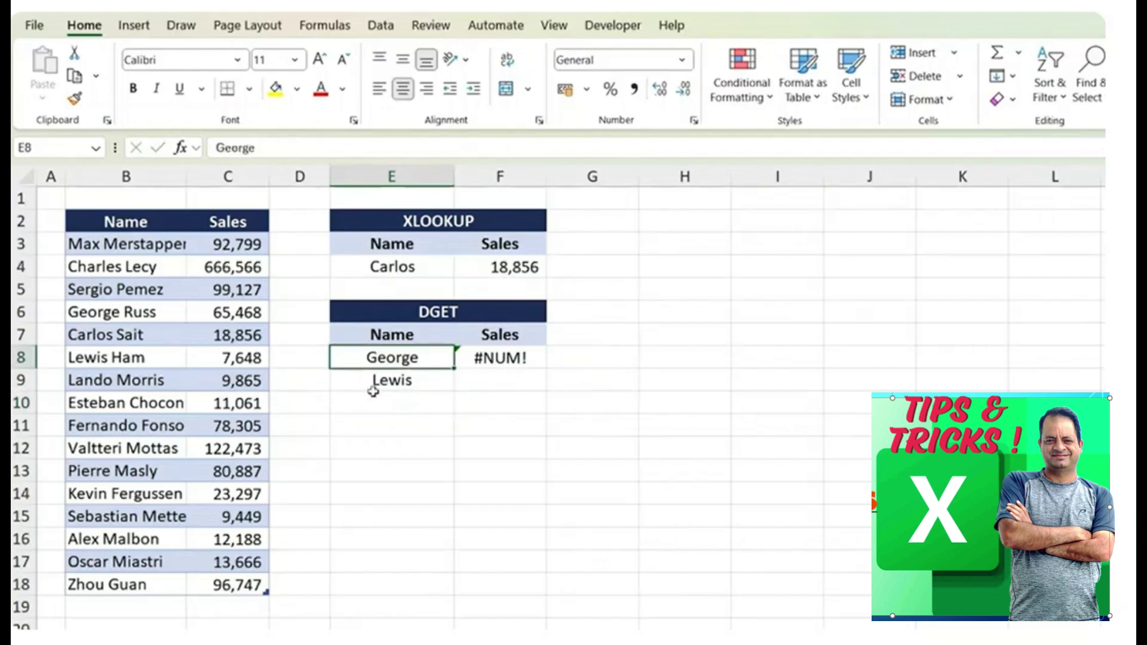
pyautogui.write('Al')
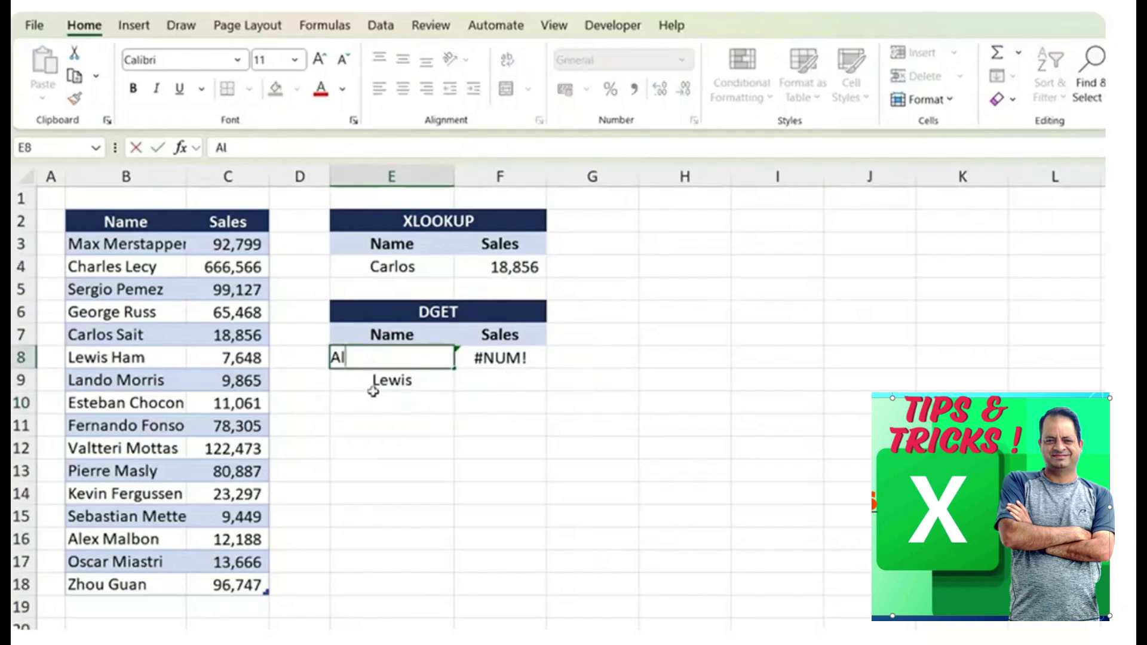
pyautogui.write('exander')
pyautogui.press('Return')
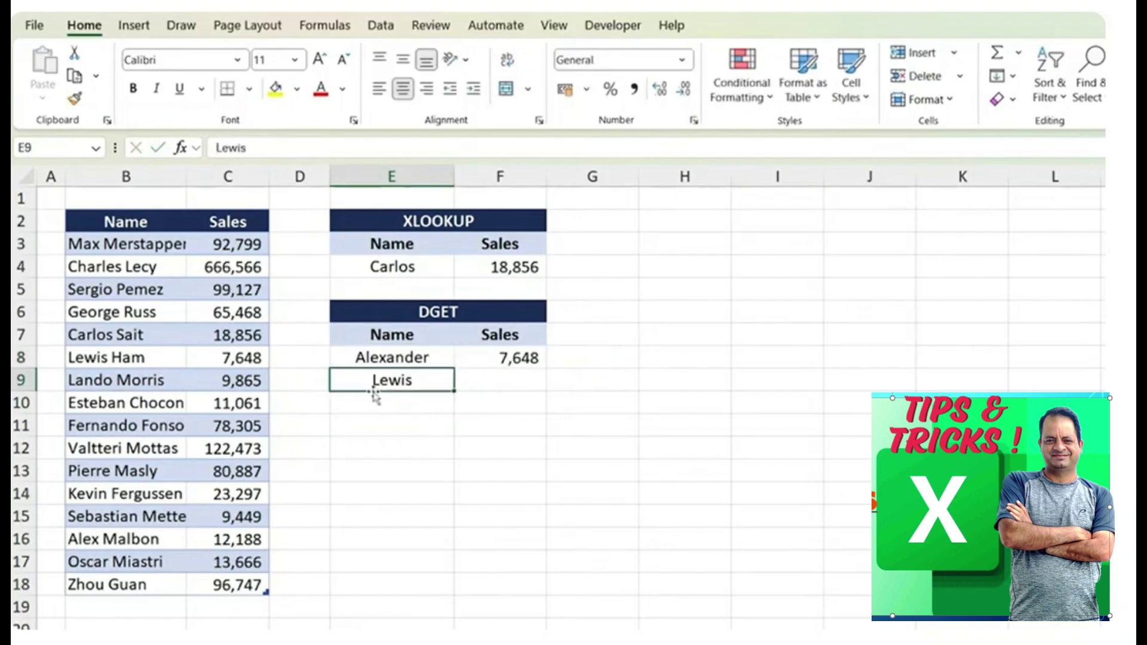
pyautogui.press('Up')
# - Rename the DGET criteria's Country header to Countries
pyautogui.click(366, 394)
pyautogui.click(350, 388)
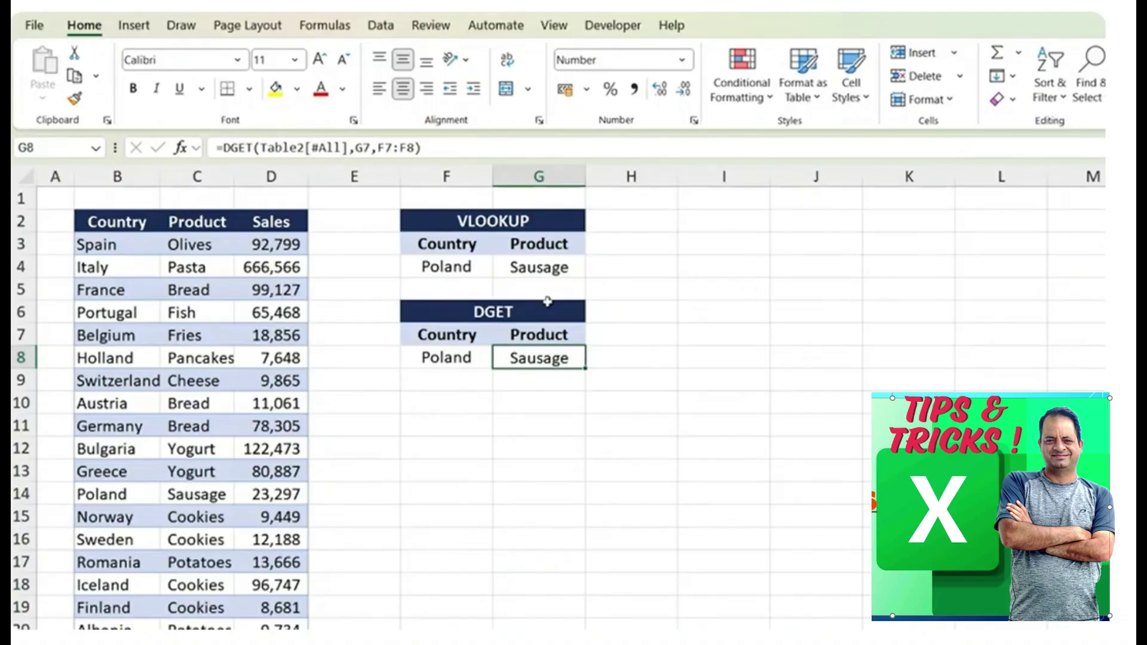
pyautogui.click(439, 340)
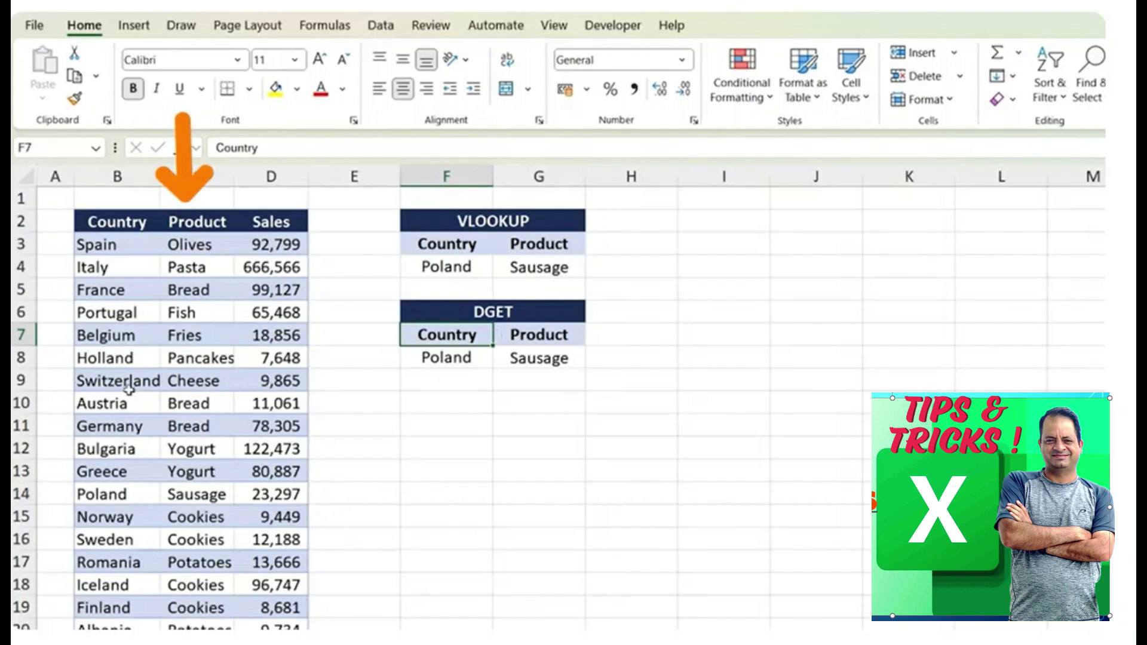
pyautogui.write('Cou')
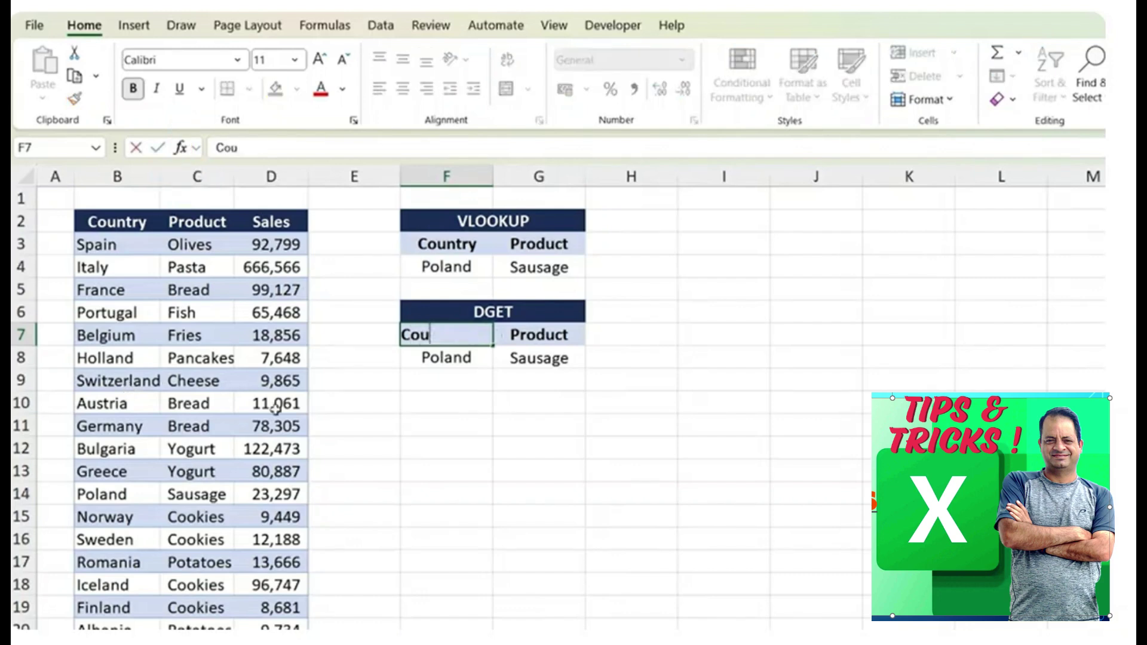
pyautogui.write('ntries')
pyautogui.press('Return')
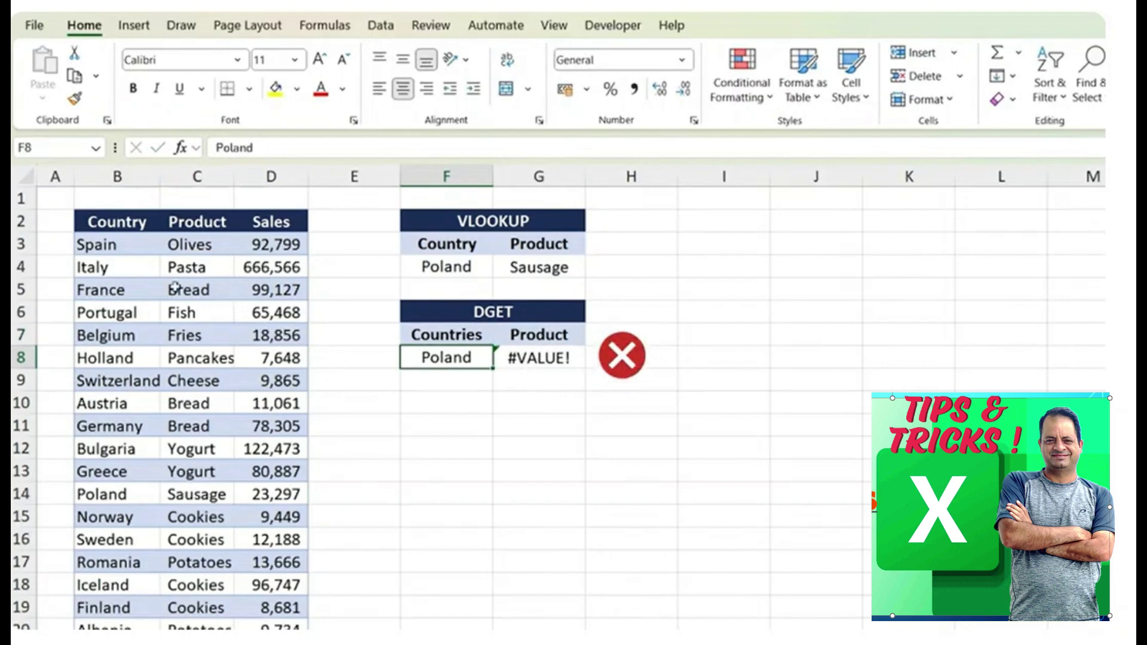
# - Link the DGET criteria headers to the table's headers with =B2, filled across to Product
pyautogui.moveTo(108, 224); pyautogui.dragTo(240, 211)
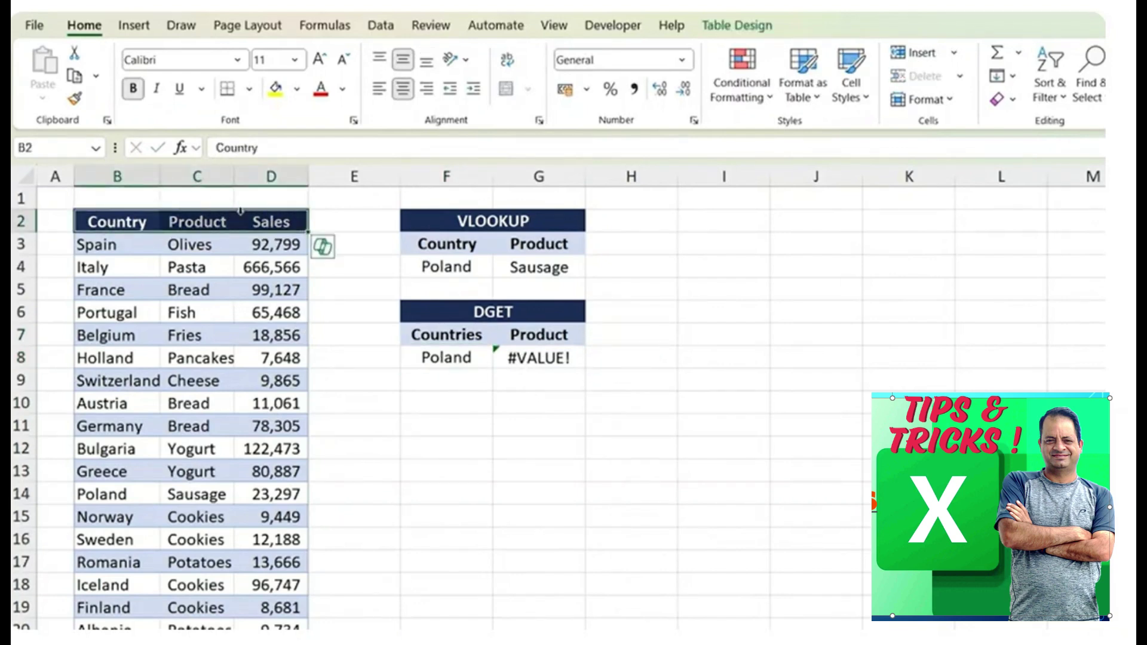
pyautogui.click(446, 334)
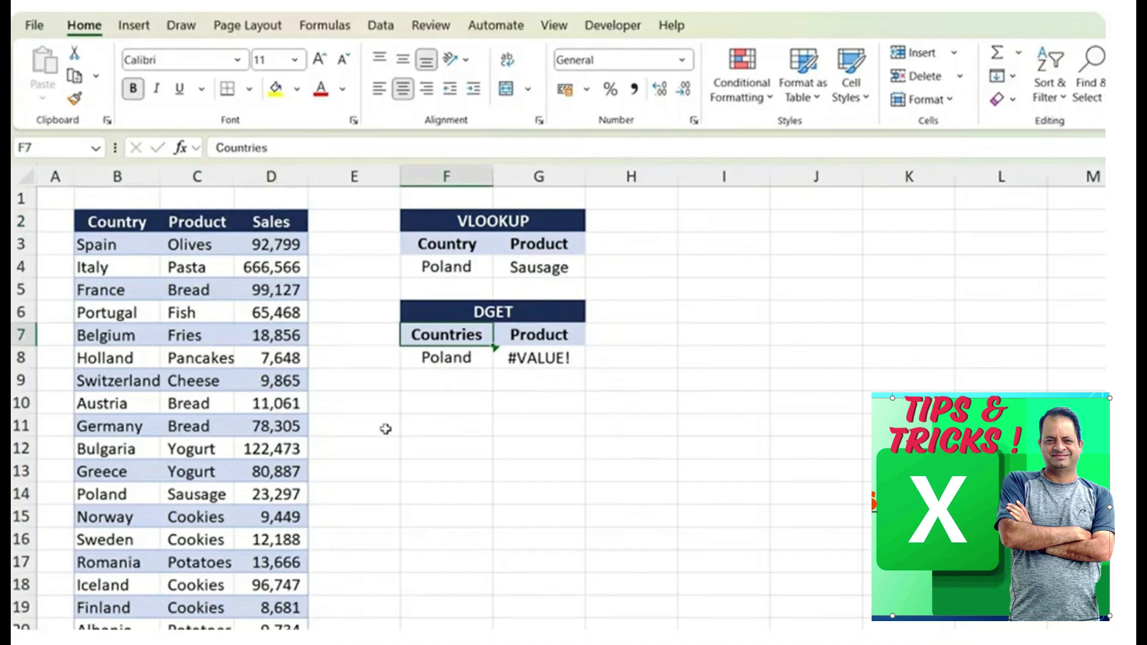
pyautogui.write('=')
pyautogui.click(121, 227)
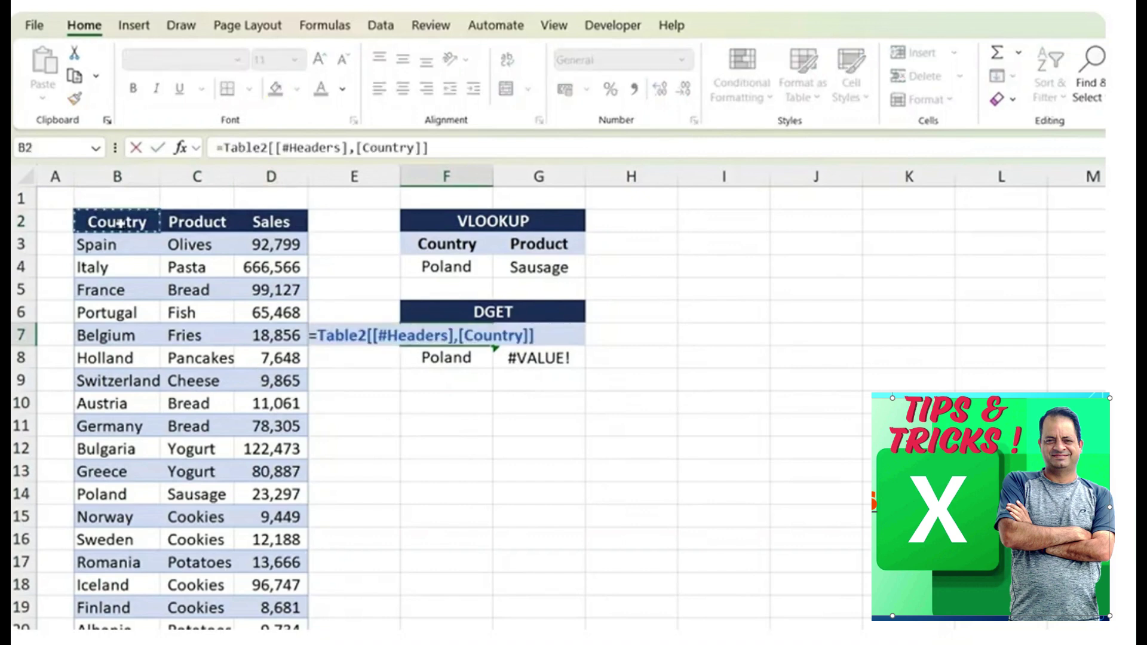
pyautogui.press('Return')
pyautogui.press('Up')
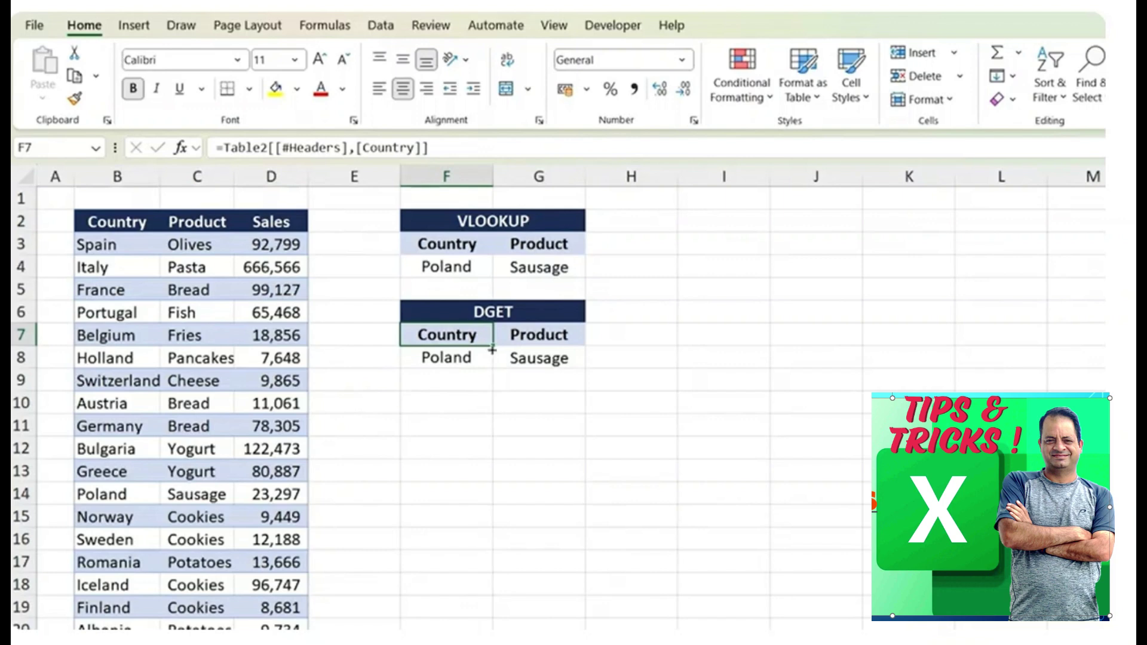
pyautogui.moveTo(492, 349); pyautogui.dragTo(565, 334)
# - Rename the table's Country header to Countries
pyautogui.click(117, 222)
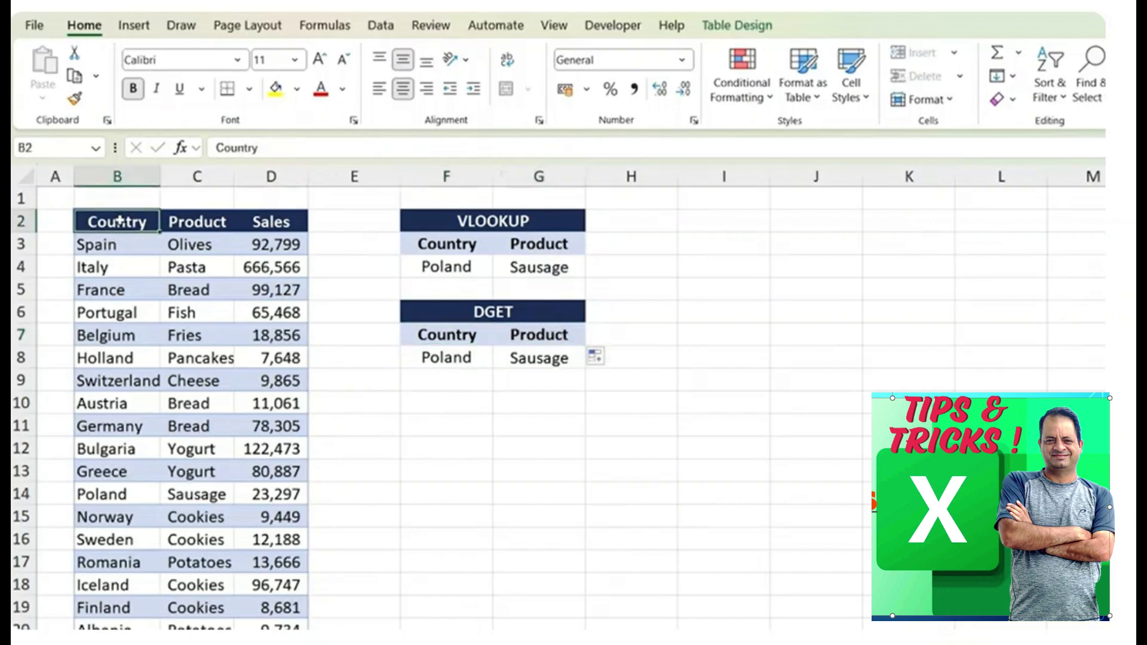
pyautogui.write('Countries')
pyautogui.press('Return')
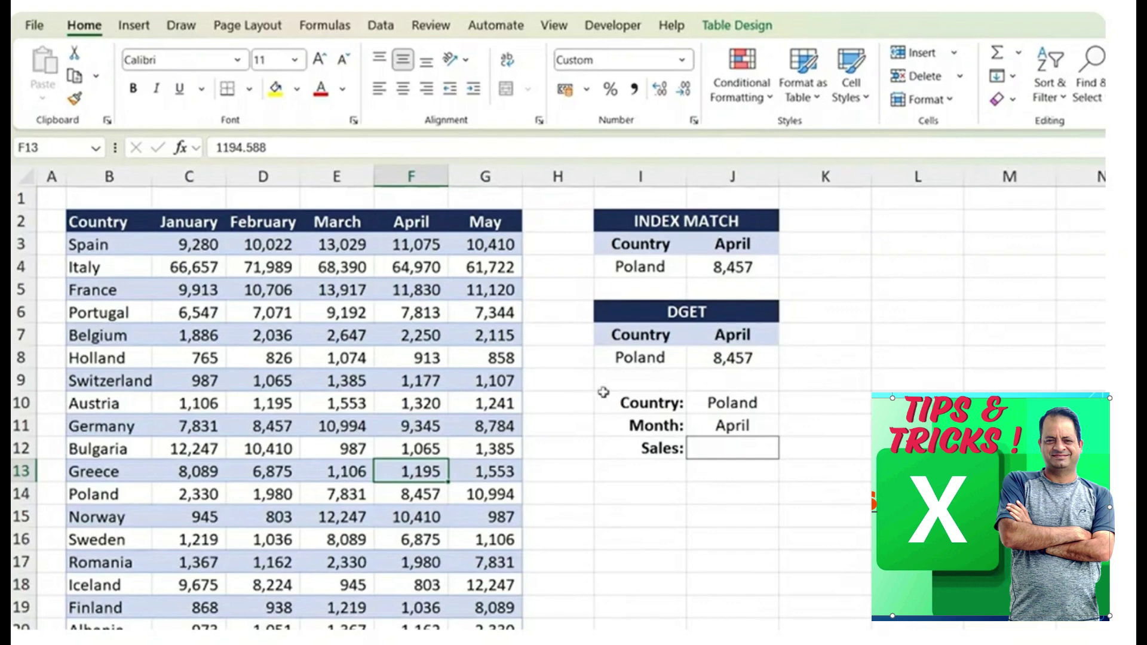
pyautogui.click(633, 393)
pyautogui.click(642, 401)
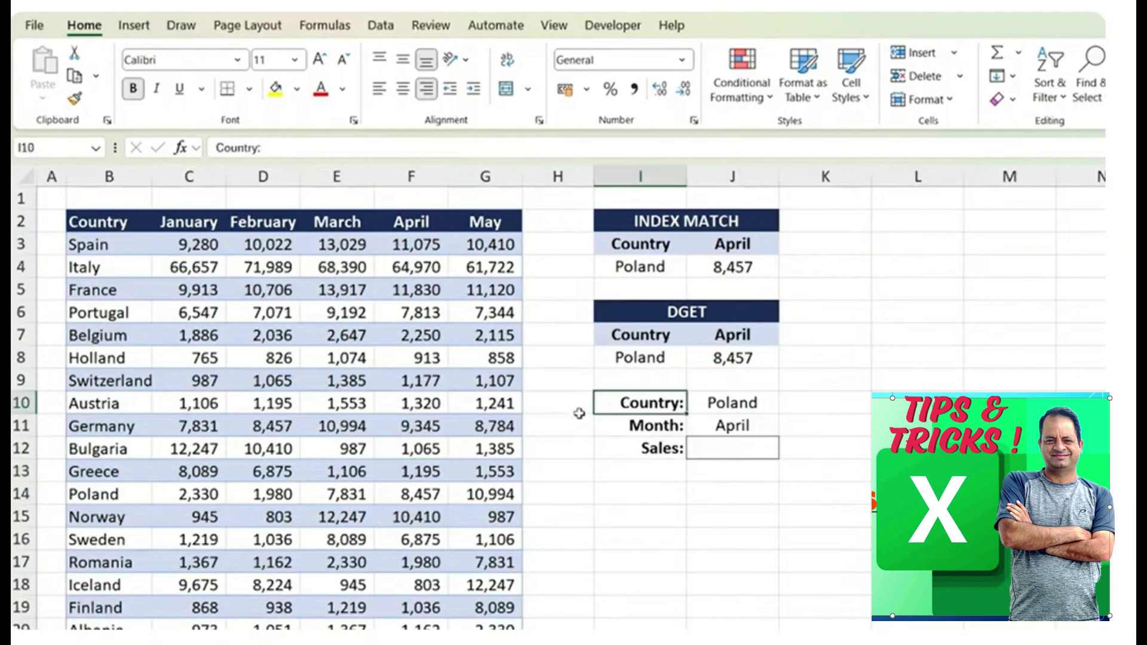
pyautogui.click(732, 403)
pyautogui.click(607, 430)
pyautogui.click(746, 429)
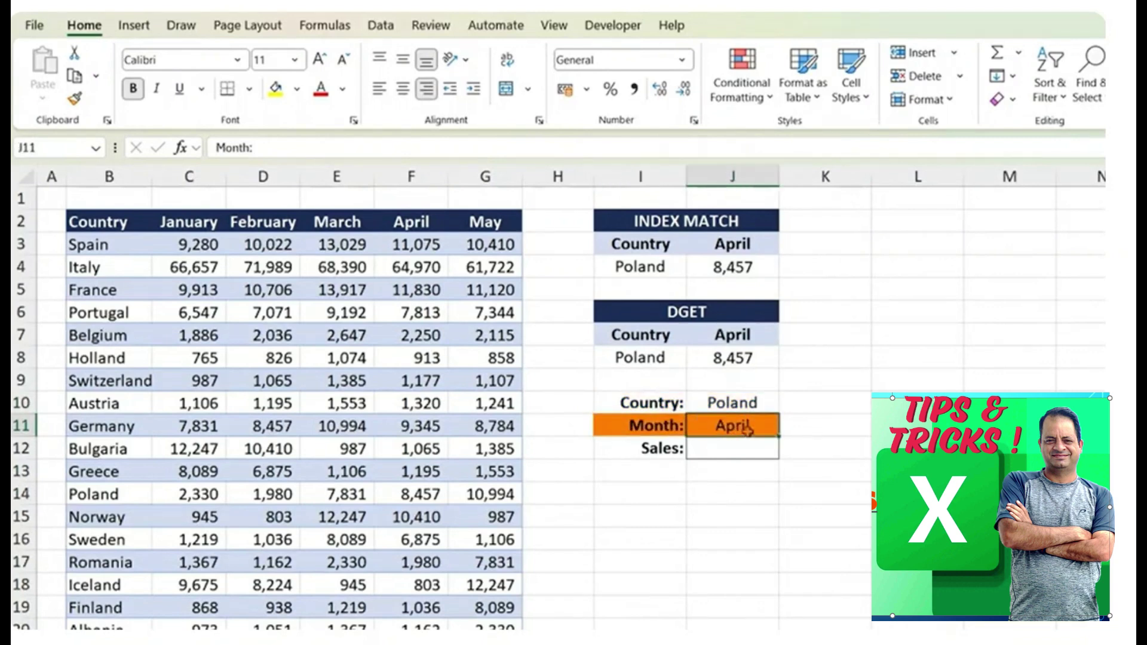
pyautogui.click(627, 454)
pyautogui.click(709, 454)
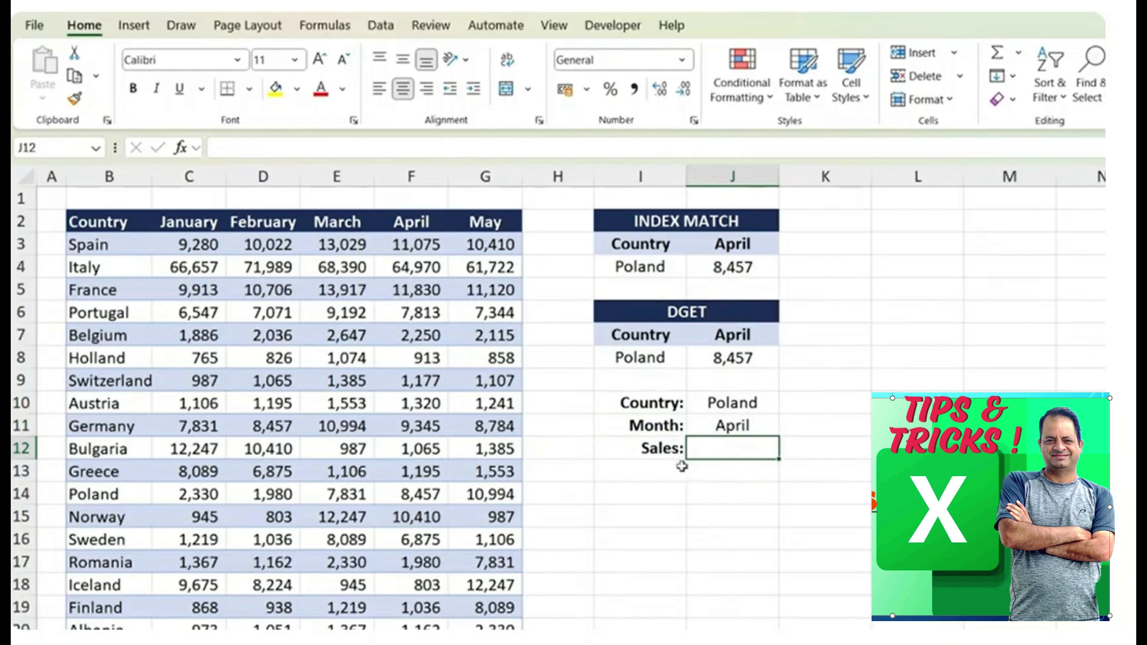
pyautogui.click(628, 345)
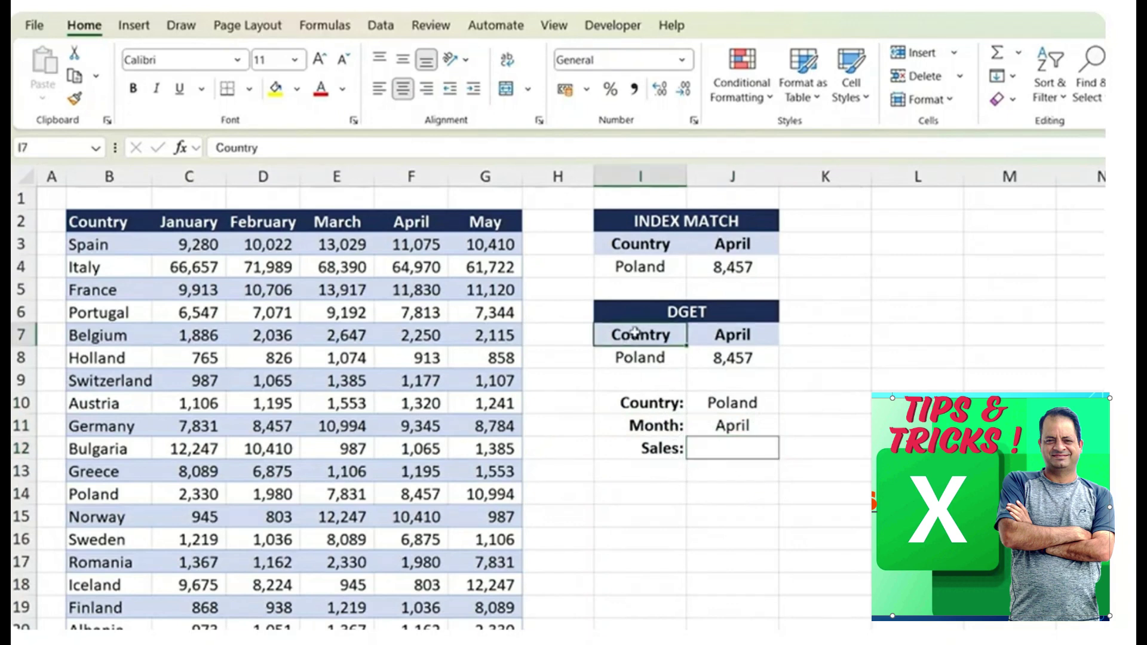
pyautogui.click(652, 357)
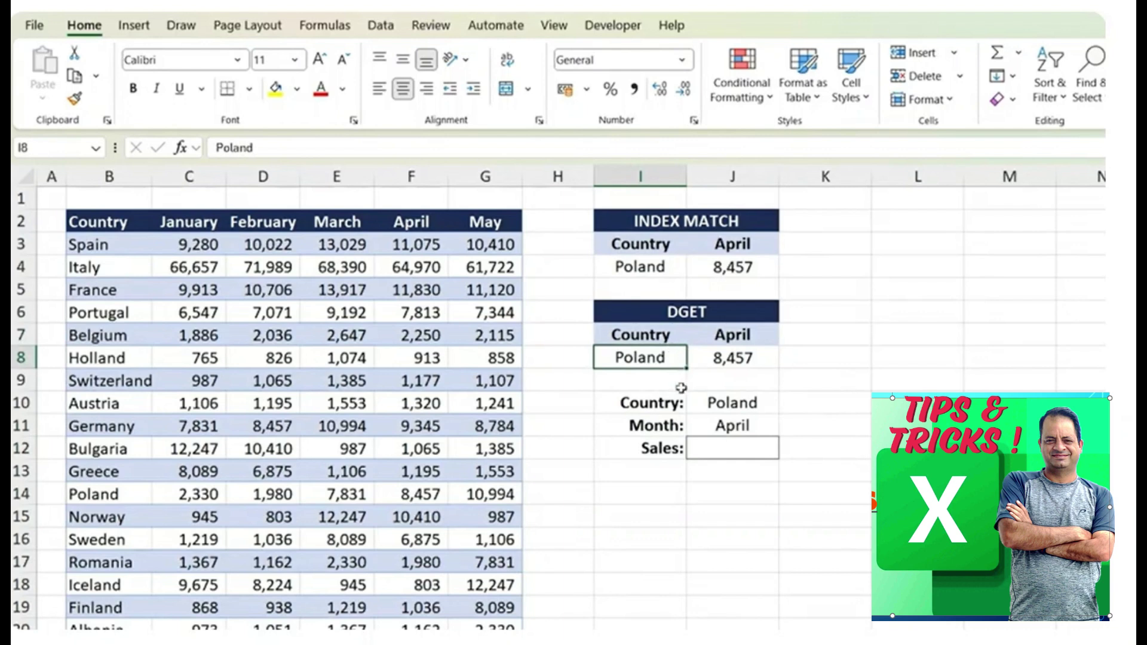
pyautogui.click(729, 442)
pyautogui.click(649, 212)
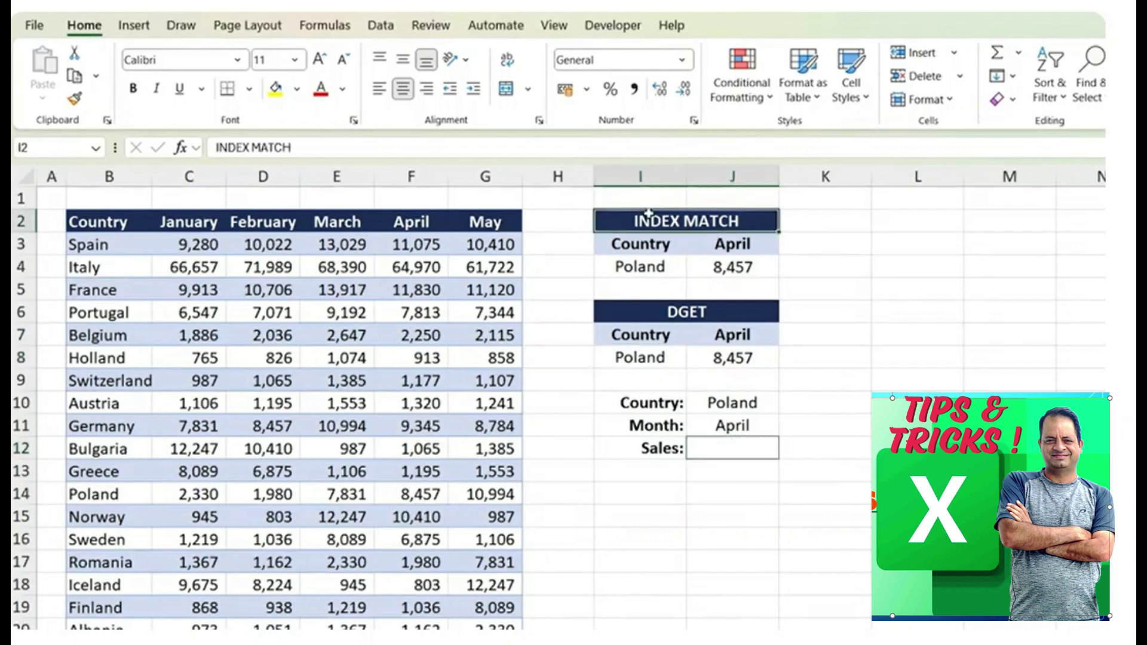
pyautogui.click(729, 444)
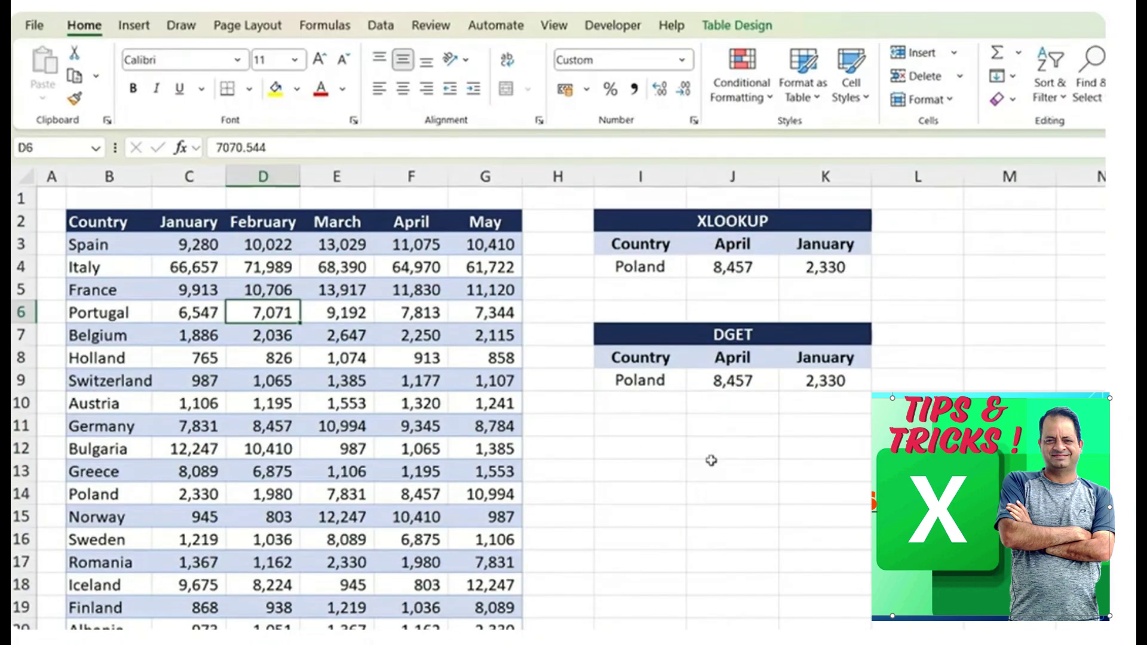
# - Enter Spain in I5 below Poland in the XLOOKUP table
pyautogui.click(642, 268)
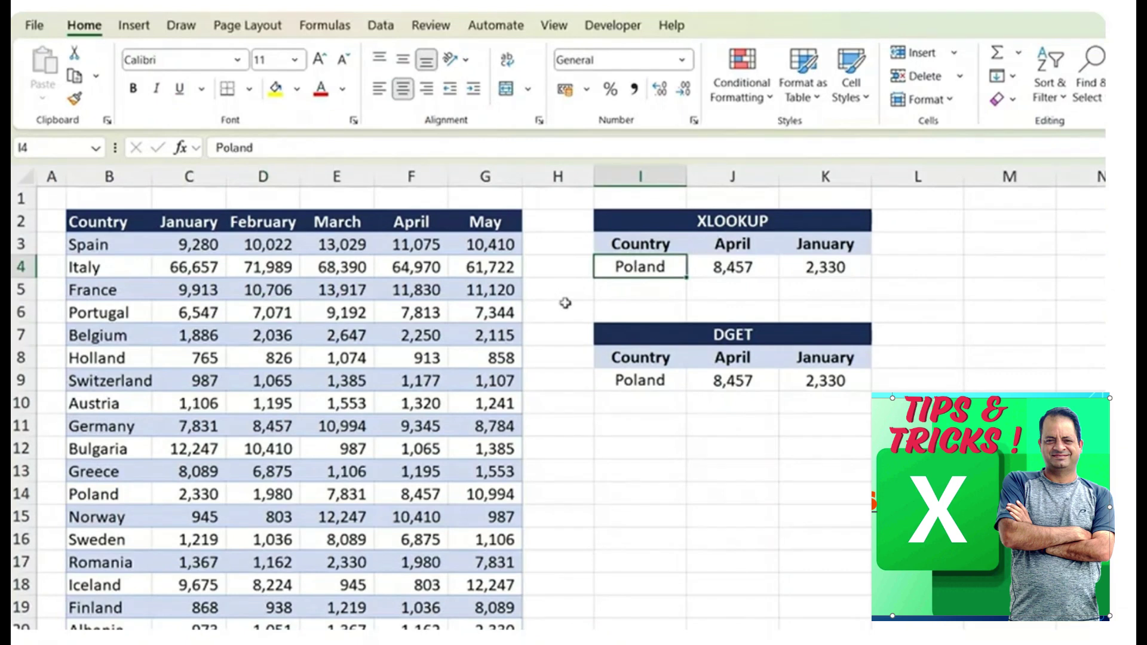
pyautogui.press('Down')
pyautogui.write('Soa')
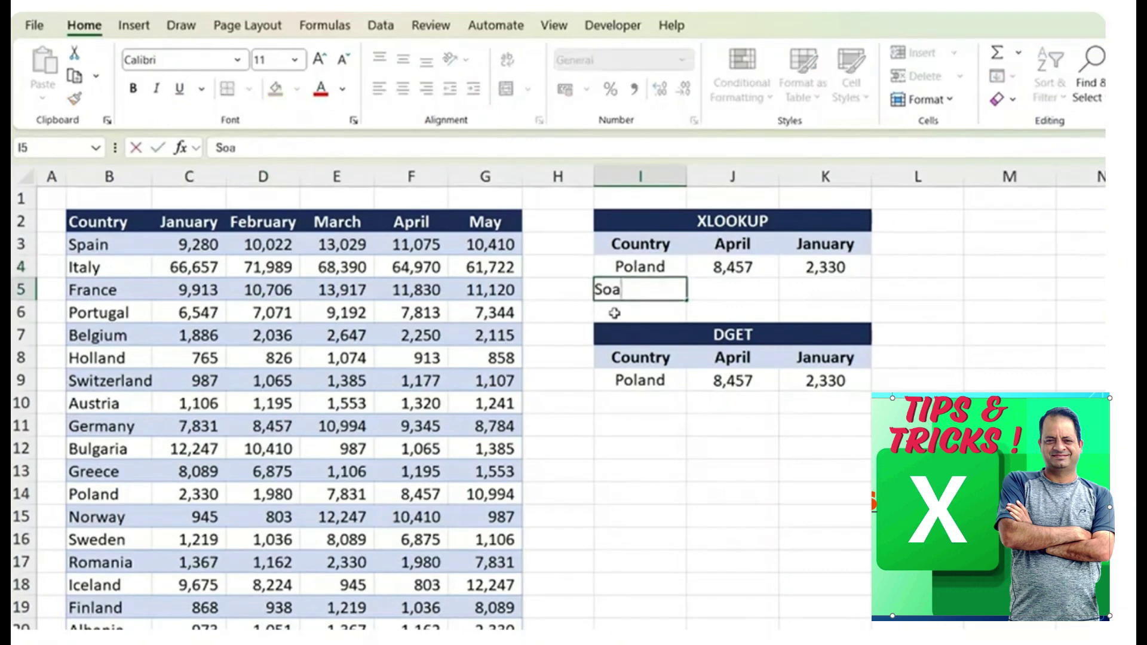
pyautogui.press('BackSpace')
pyautogui.press('BackSpace')
pyautogui.write('pain')
pyautogui.press('Return')
pyautogui.press('Up')
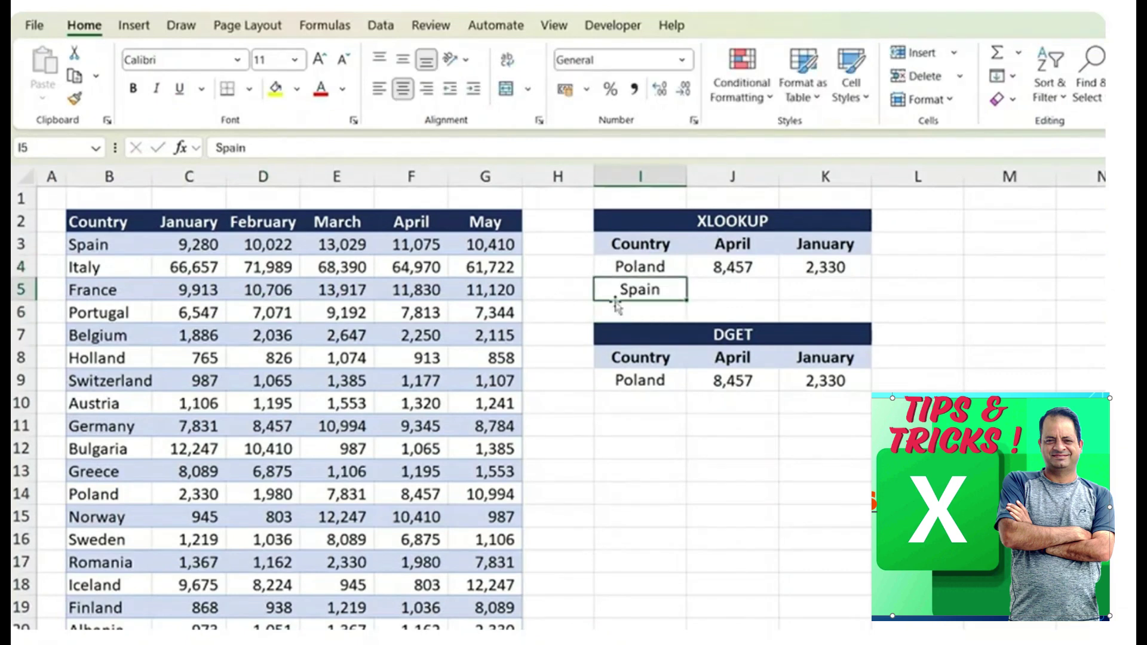
# - Fill Poland's April and January lookups down to Spain, returning 11,075 and 9,280
pyautogui.moveTo(750, 257); pyautogui.dragTo(872, 270)
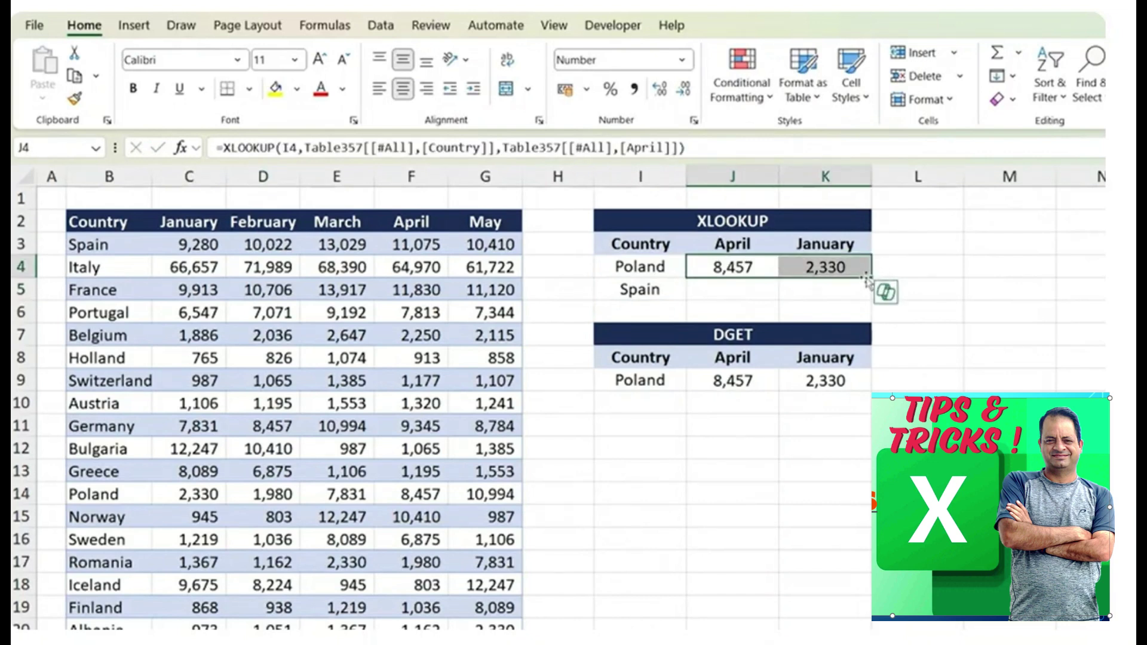
pyautogui.moveTo(872, 275); pyautogui.dragTo(865, 308)
pyautogui.click(698, 285)
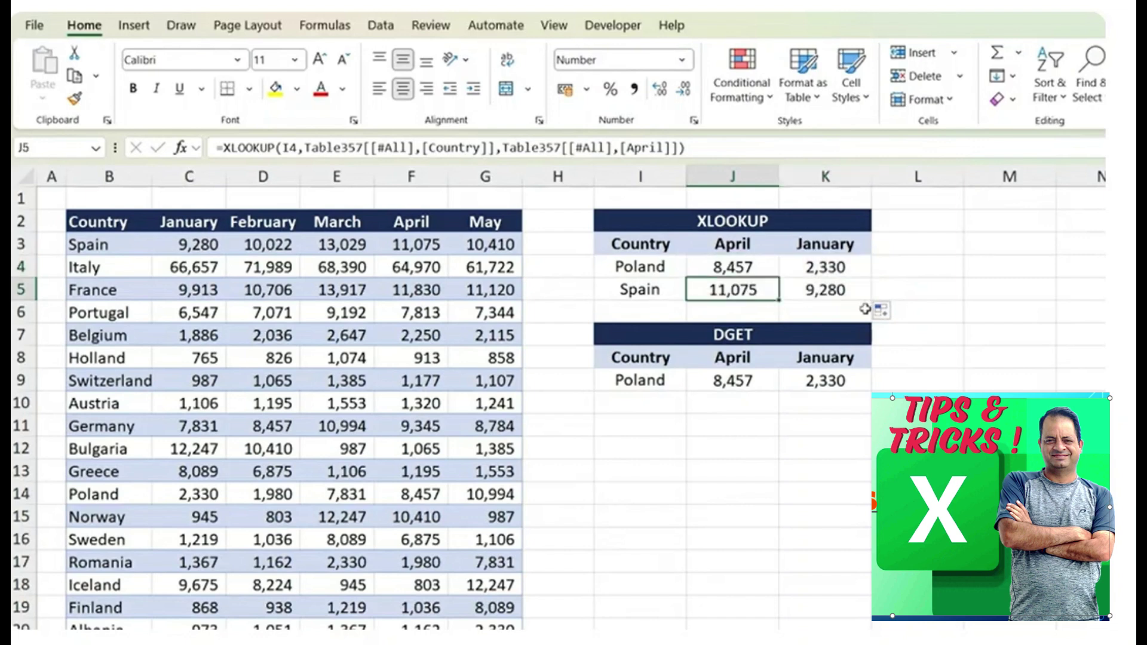
# - Enter Spain in I10 below Poland in the DGET table
pyautogui.click(617, 402)
pyautogui.write('Spain')
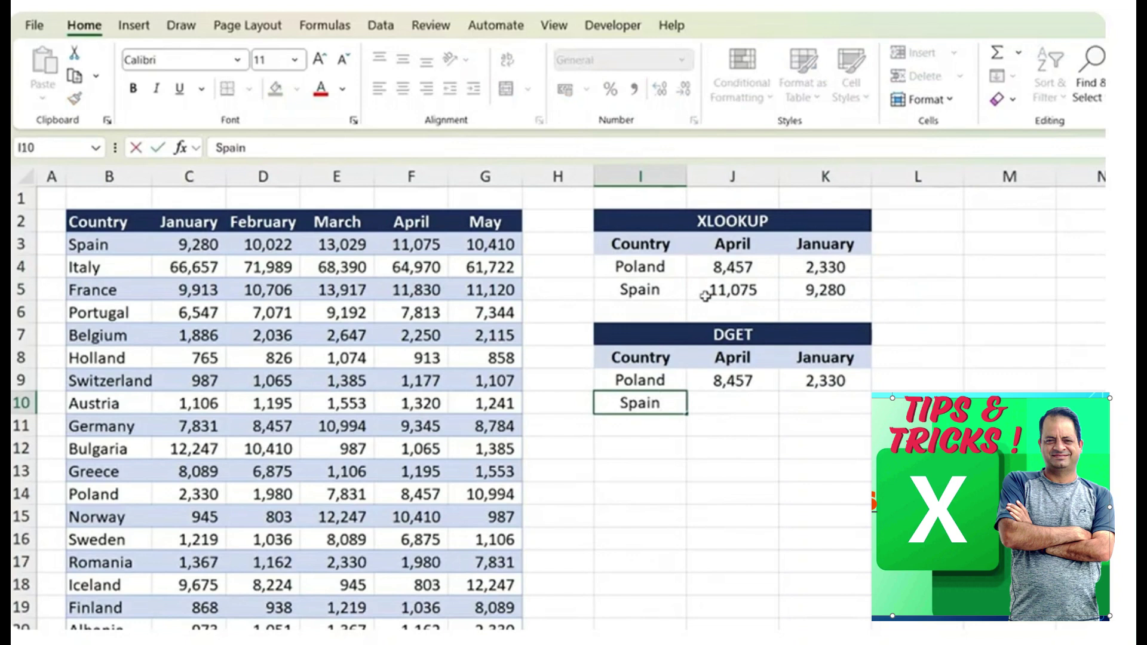
pyautogui.press('Tab')
# - Lock the J8 field reference in Poland's April DGET, then fill it right and down to Spain
pyautogui.press('Up')
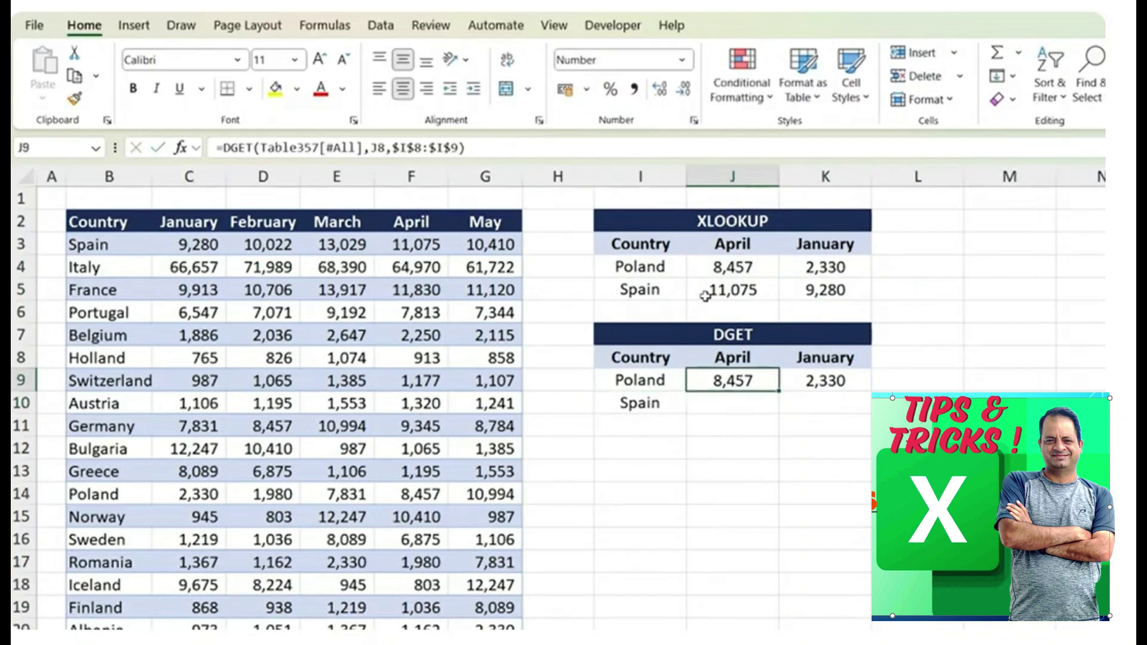
pyautogui.press('F2')
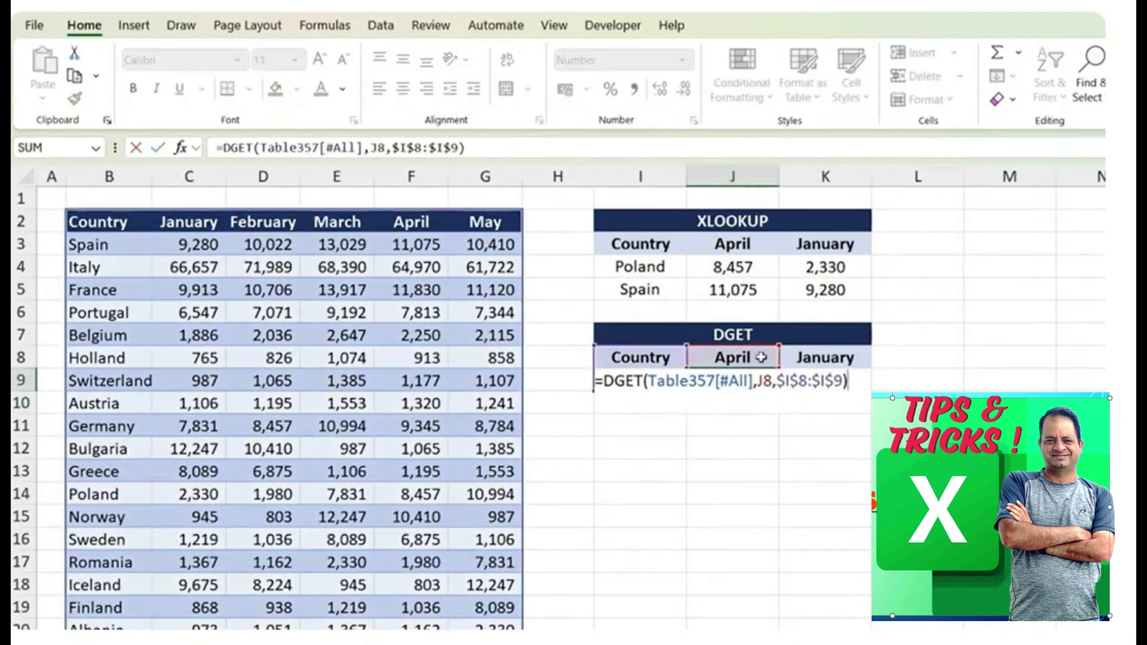
pyautogui.click(762, 378)
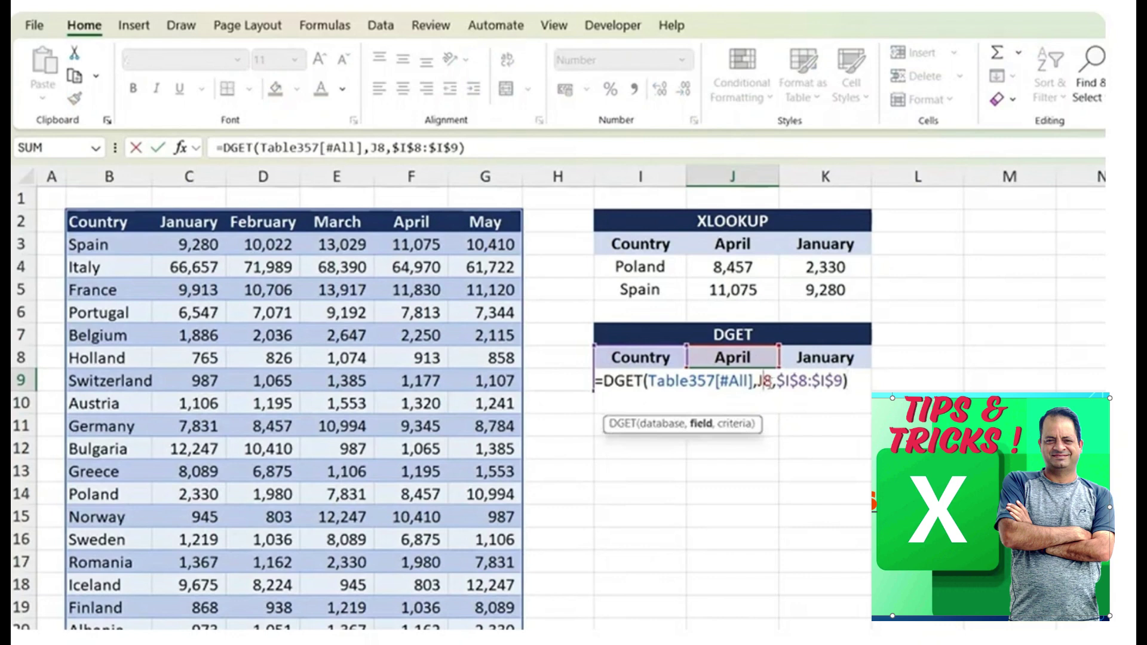
pyautogui.press('F4')
pyautogui.press('F4')
pyautogui.press('Return')
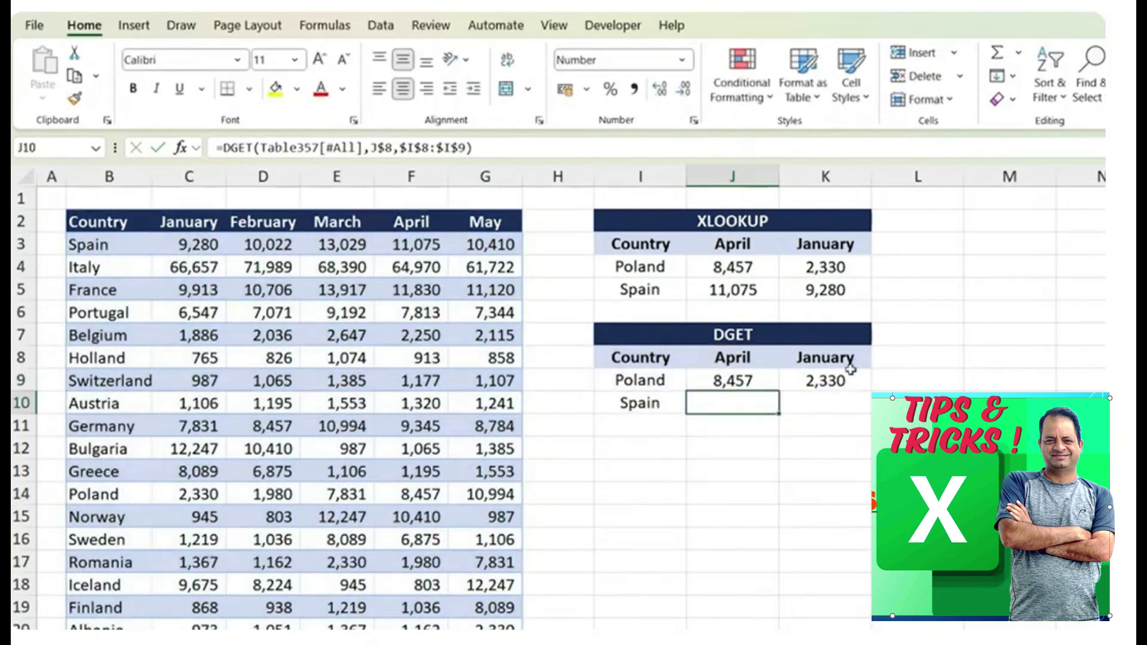
pyautogui.click(750, 375)
pyautogui.moveTo(777, 391); pyautogui.dragTo(855, 397)
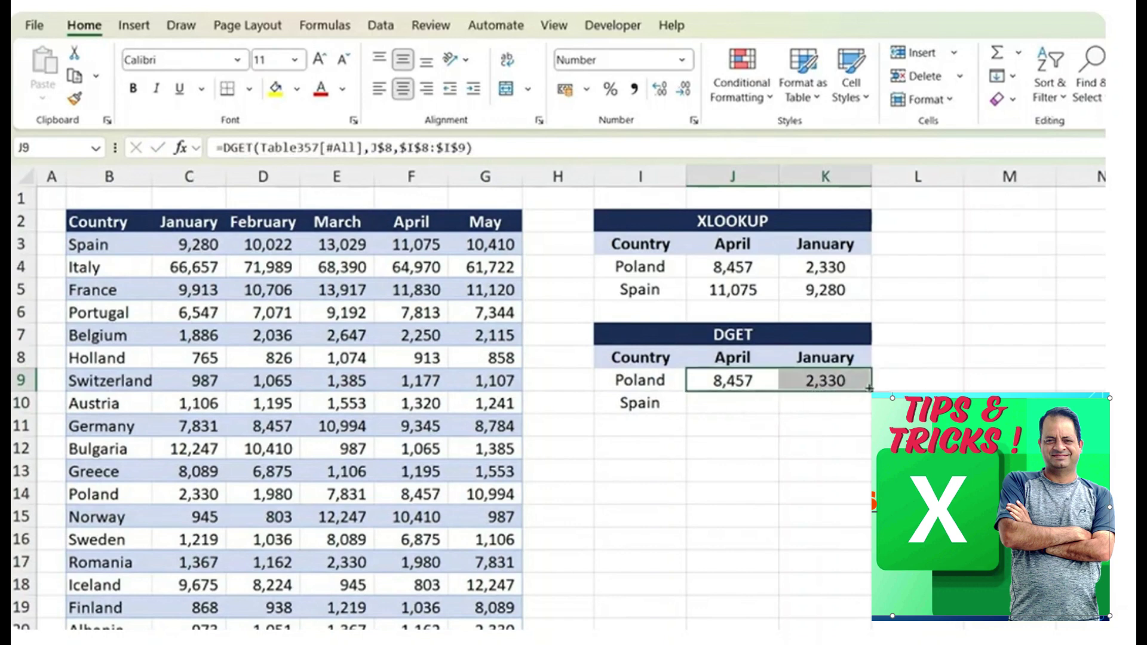
pyautogui.moveTo(870, 393); pyautogui.dragTo(865, 403)
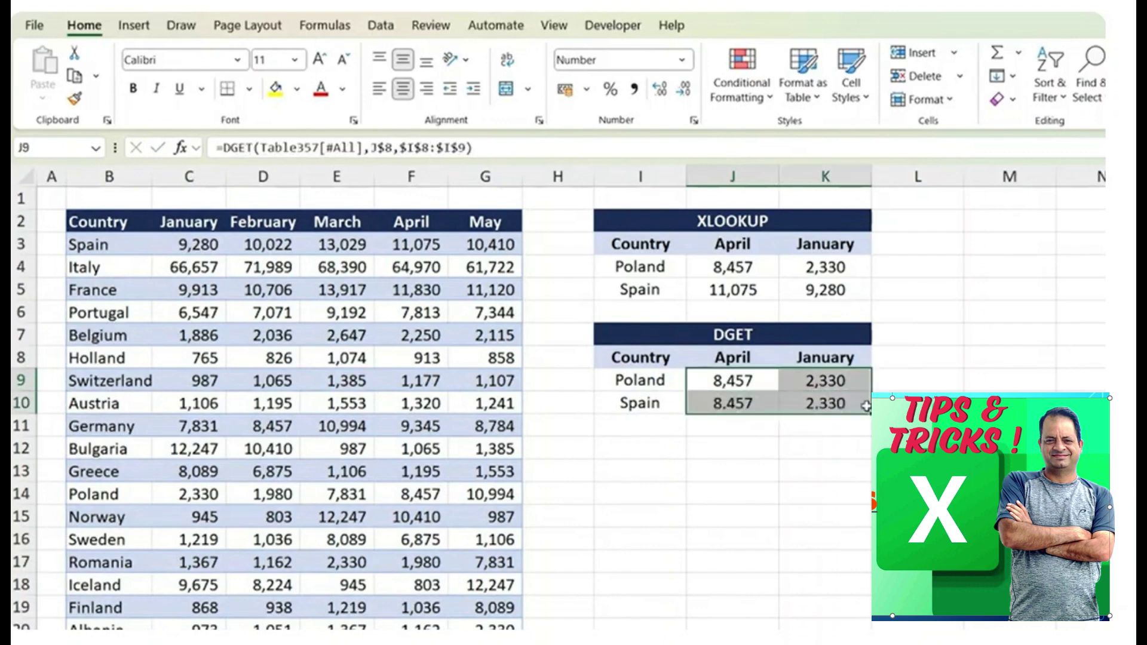
# - Widen Spain's criteria to $I$8:$I$10 and fill across to January, giving #NUM!
pyautogui.press('Down')
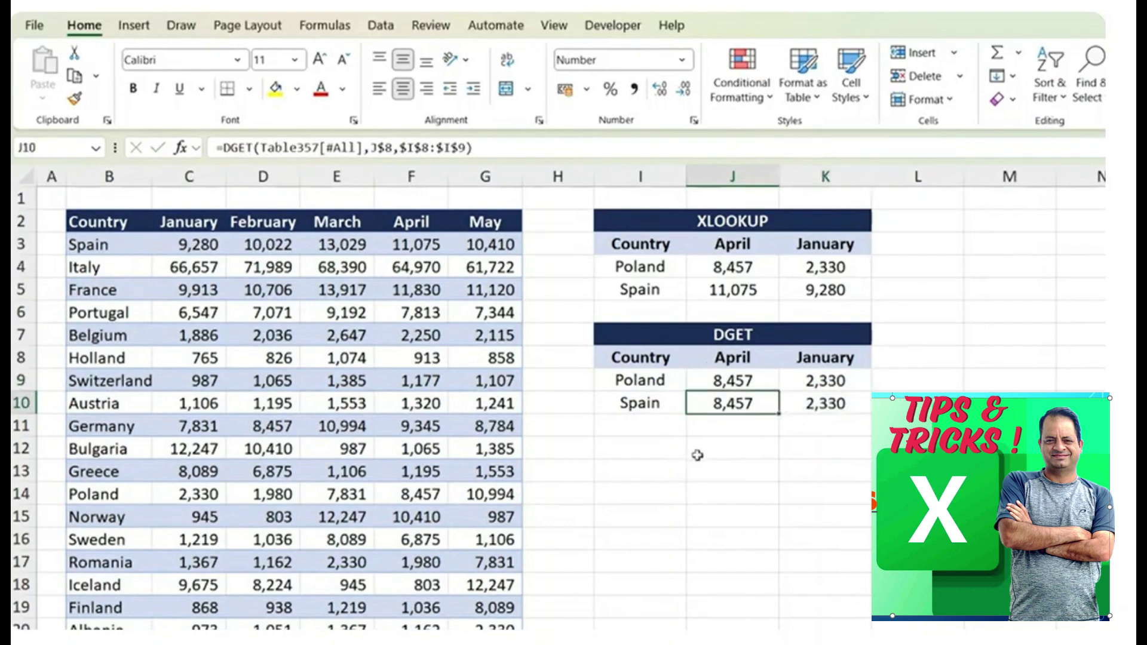
pyautogui.doubleClick(723, 406)
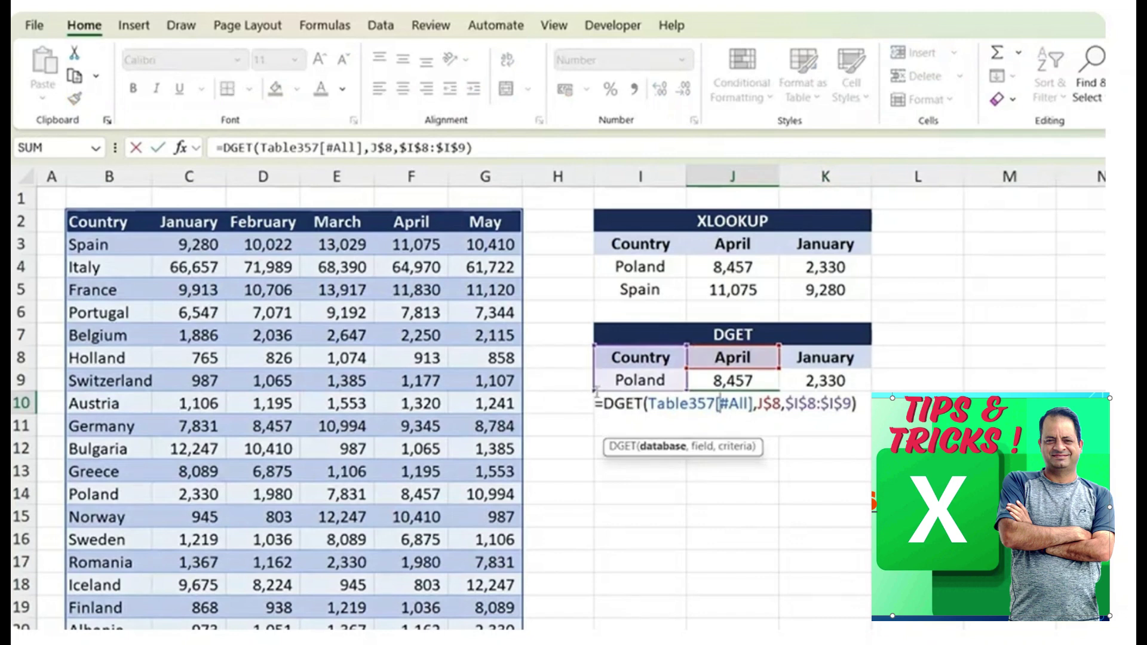
pyautogui.moveTo(597, 385); pyautogui.dragTo(591, 411)
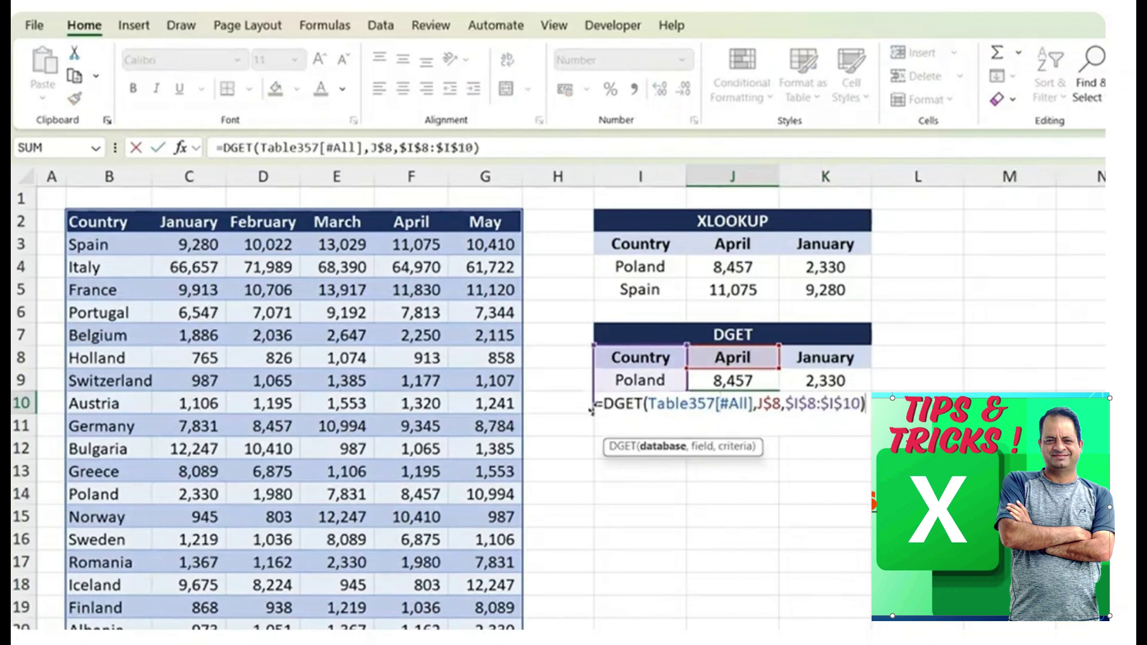
pyautogui.press('Return')
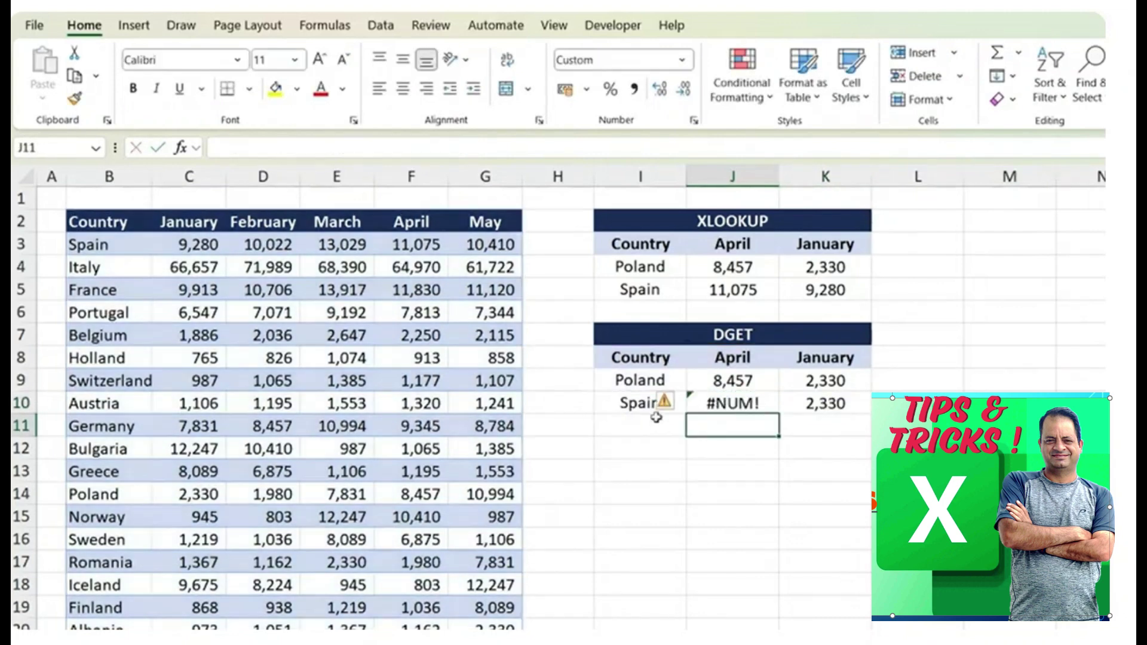
pyautogui.click(743, 407)
pyautogui.moveTo(777, 416); pyautogui.dragTo(860, 418)
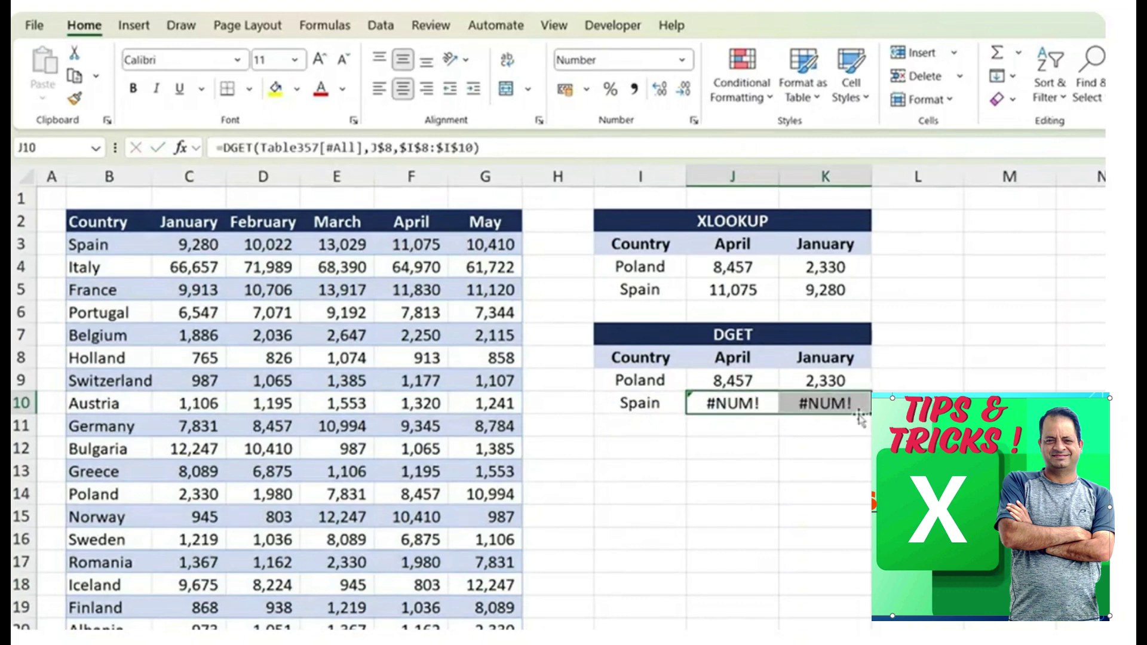
# - Move Spain's DGET row from row 10 to row 11, leaving a blank row under Poland
pyautogui.click(653, 358)
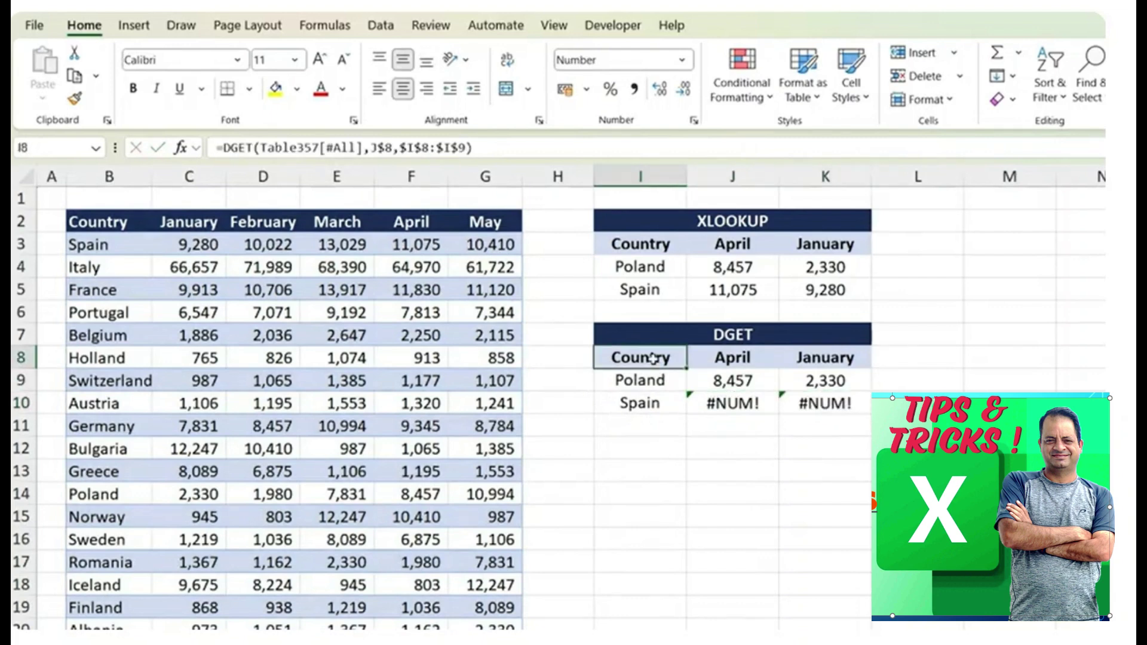
pyautogui.click(630, 378)
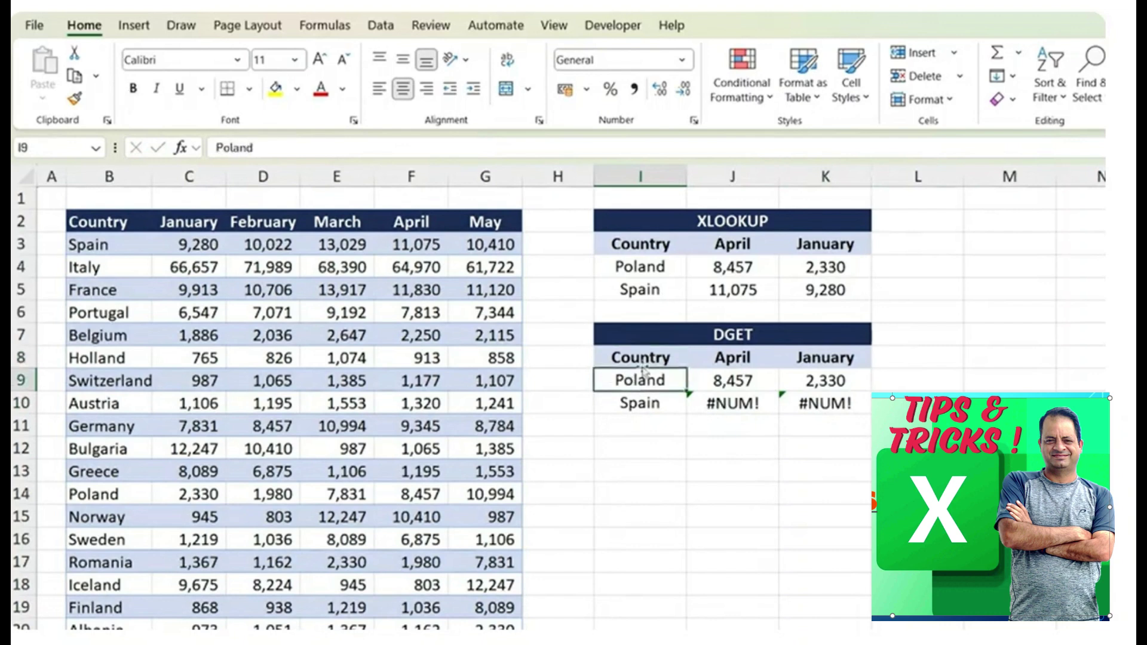
pyautogui.click(624, 404)
pyautogui.moveTo(624, 406); pyautogui.dragTo(827, 412)
pyautogui.hotkey('ctrl', 'c')
pyautogui.press('Down')
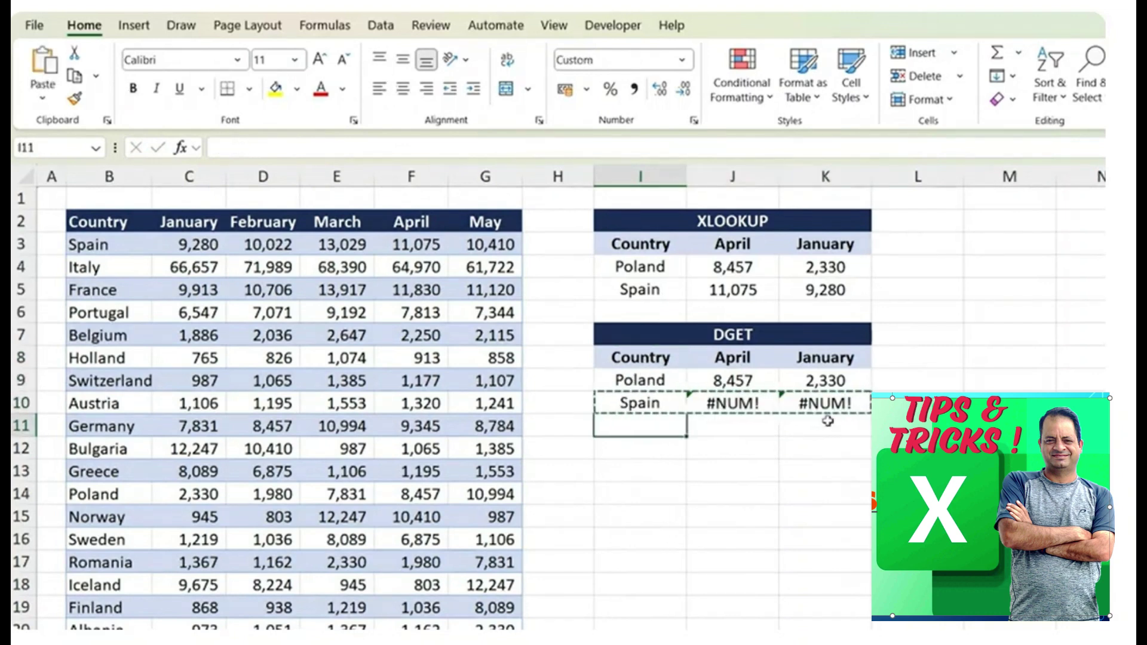
pyautogui.hotkey('ctrl', 'v')
pyautogui.click(633, 402)
pyautogui.moveTo(621, 357); pyautogui.dragTo(842, 367)
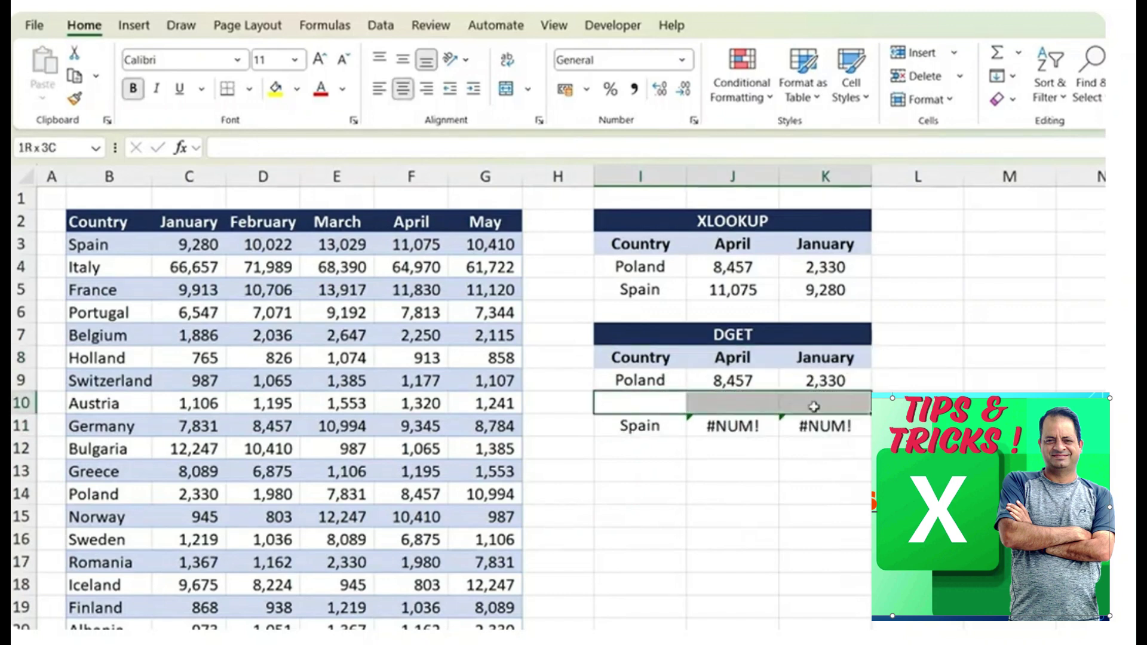